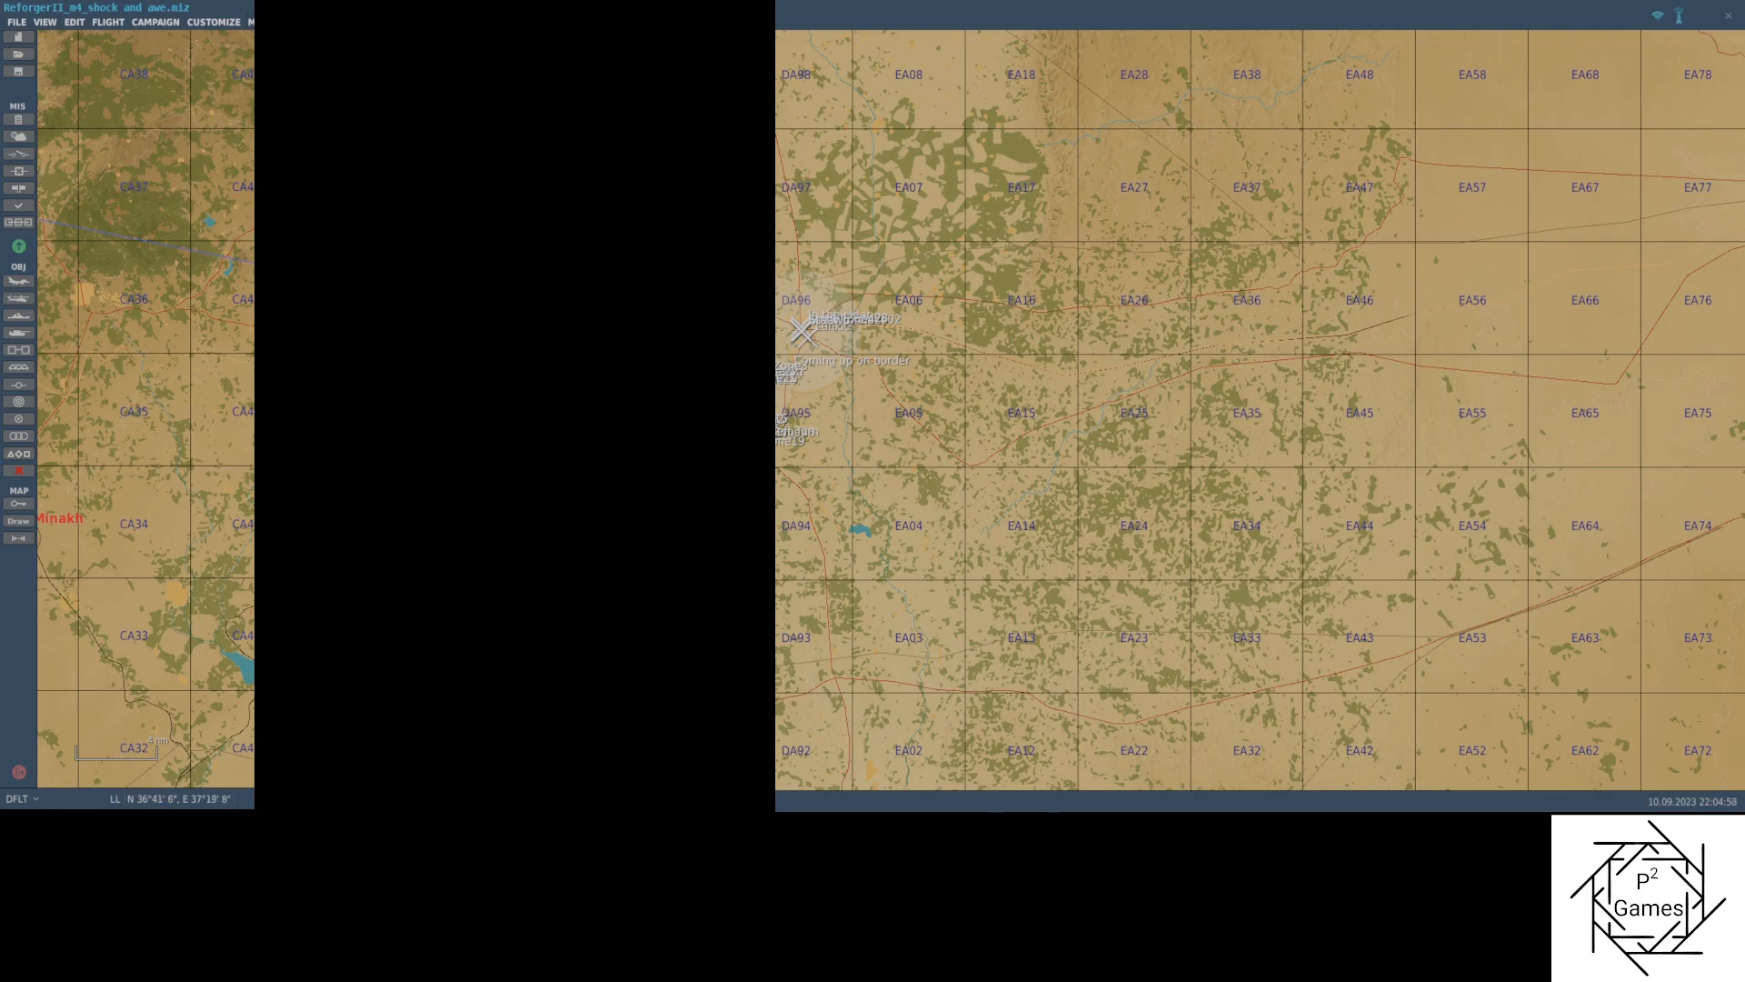
In the mission triggers, change the "Not again FON45 FOFF44" trigger's AI task action to AI TASK PUSH with Humvee / 3. ROE = WEAPON FREE
click(18, 159)
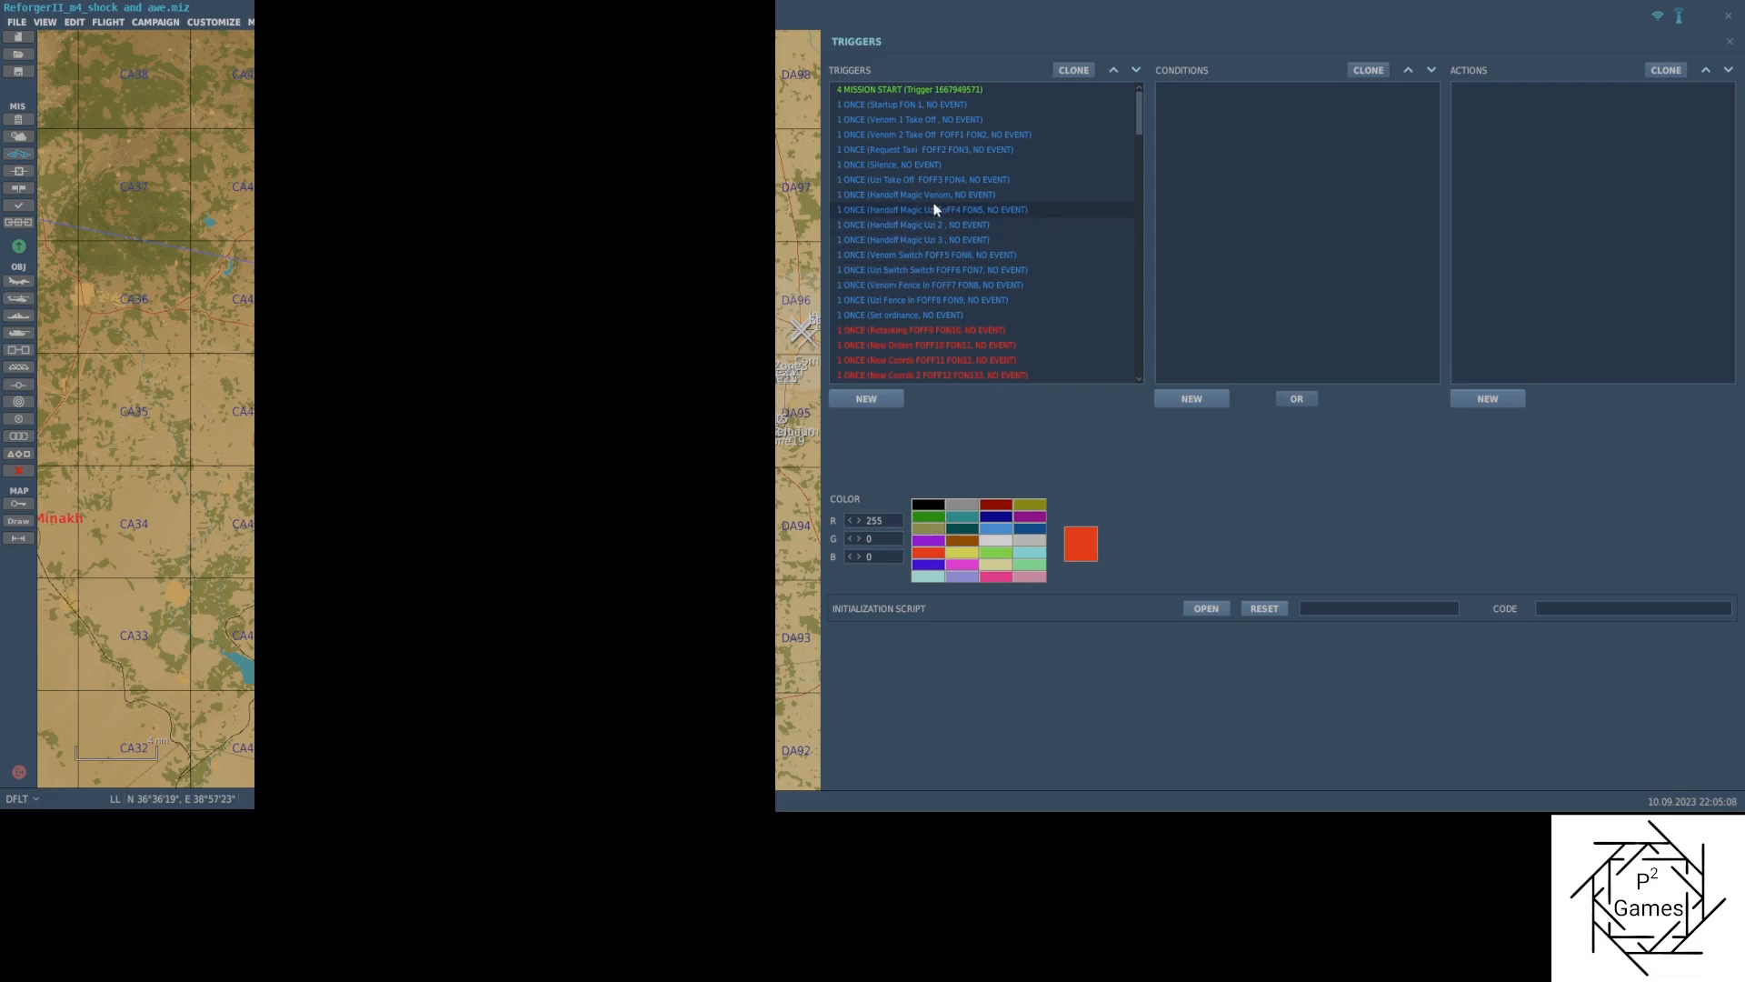
scroll(945, 196, down, 6)
scroll(950, 187, down, 2)
scroll(942, 179, down, 7)
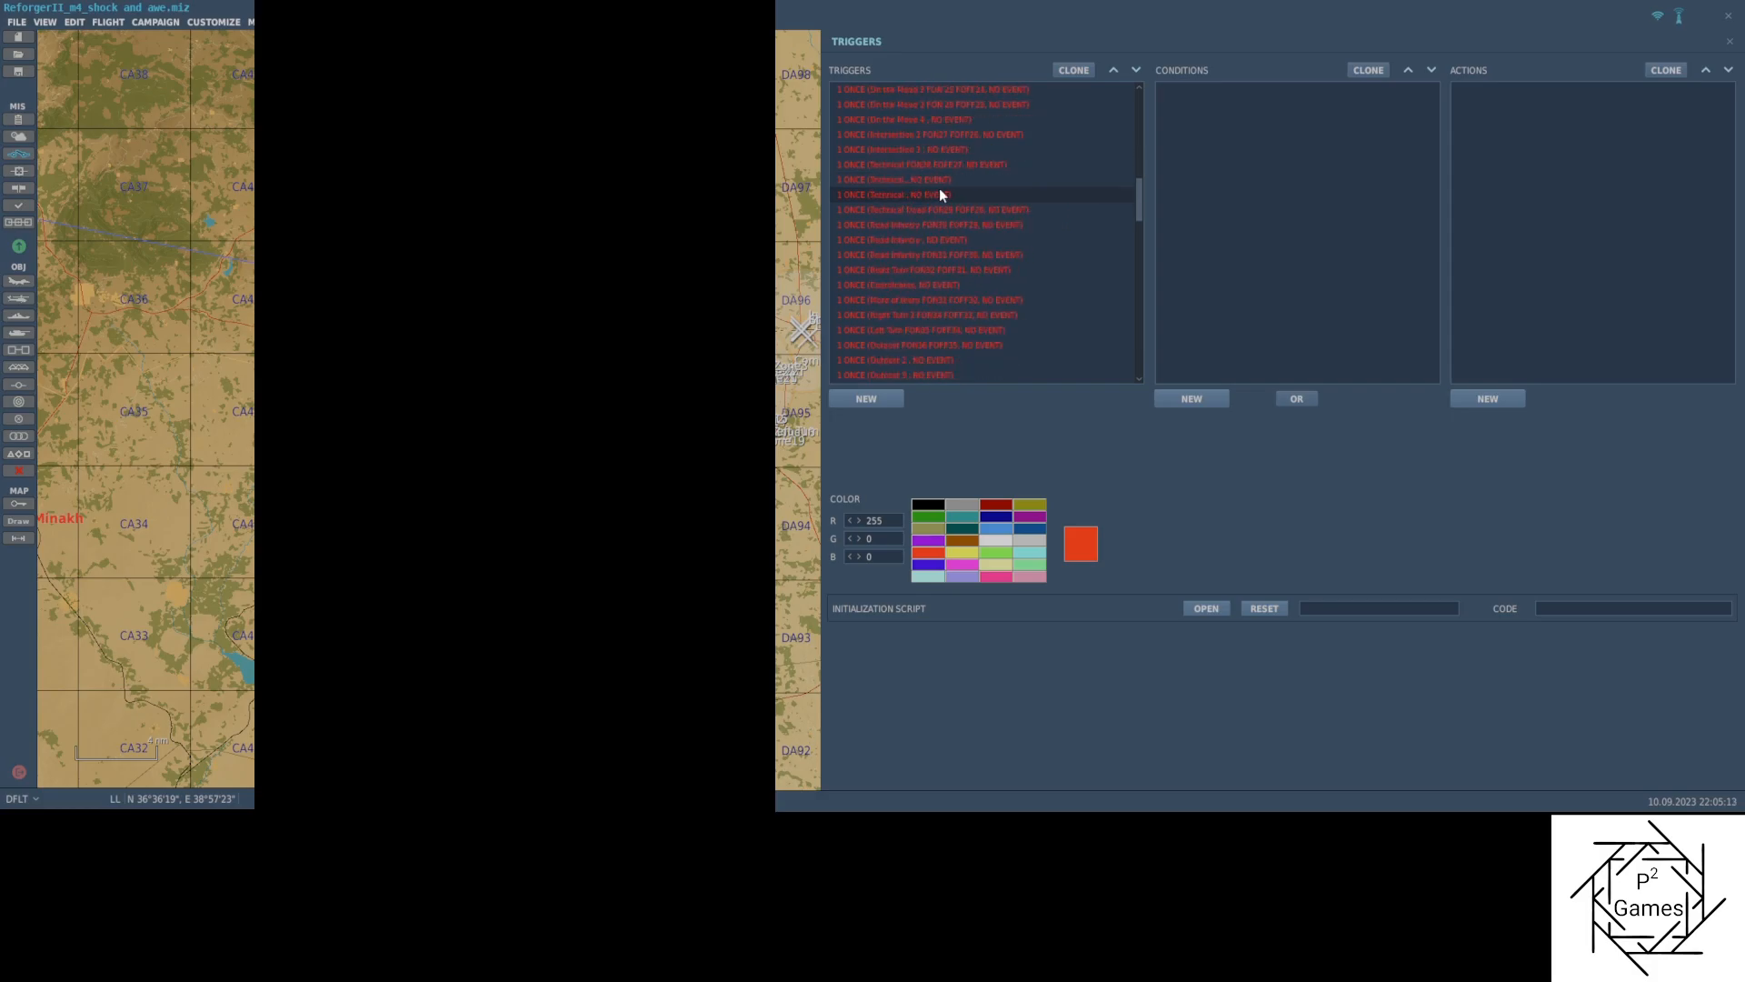
scroll(927, 204, down, 4)
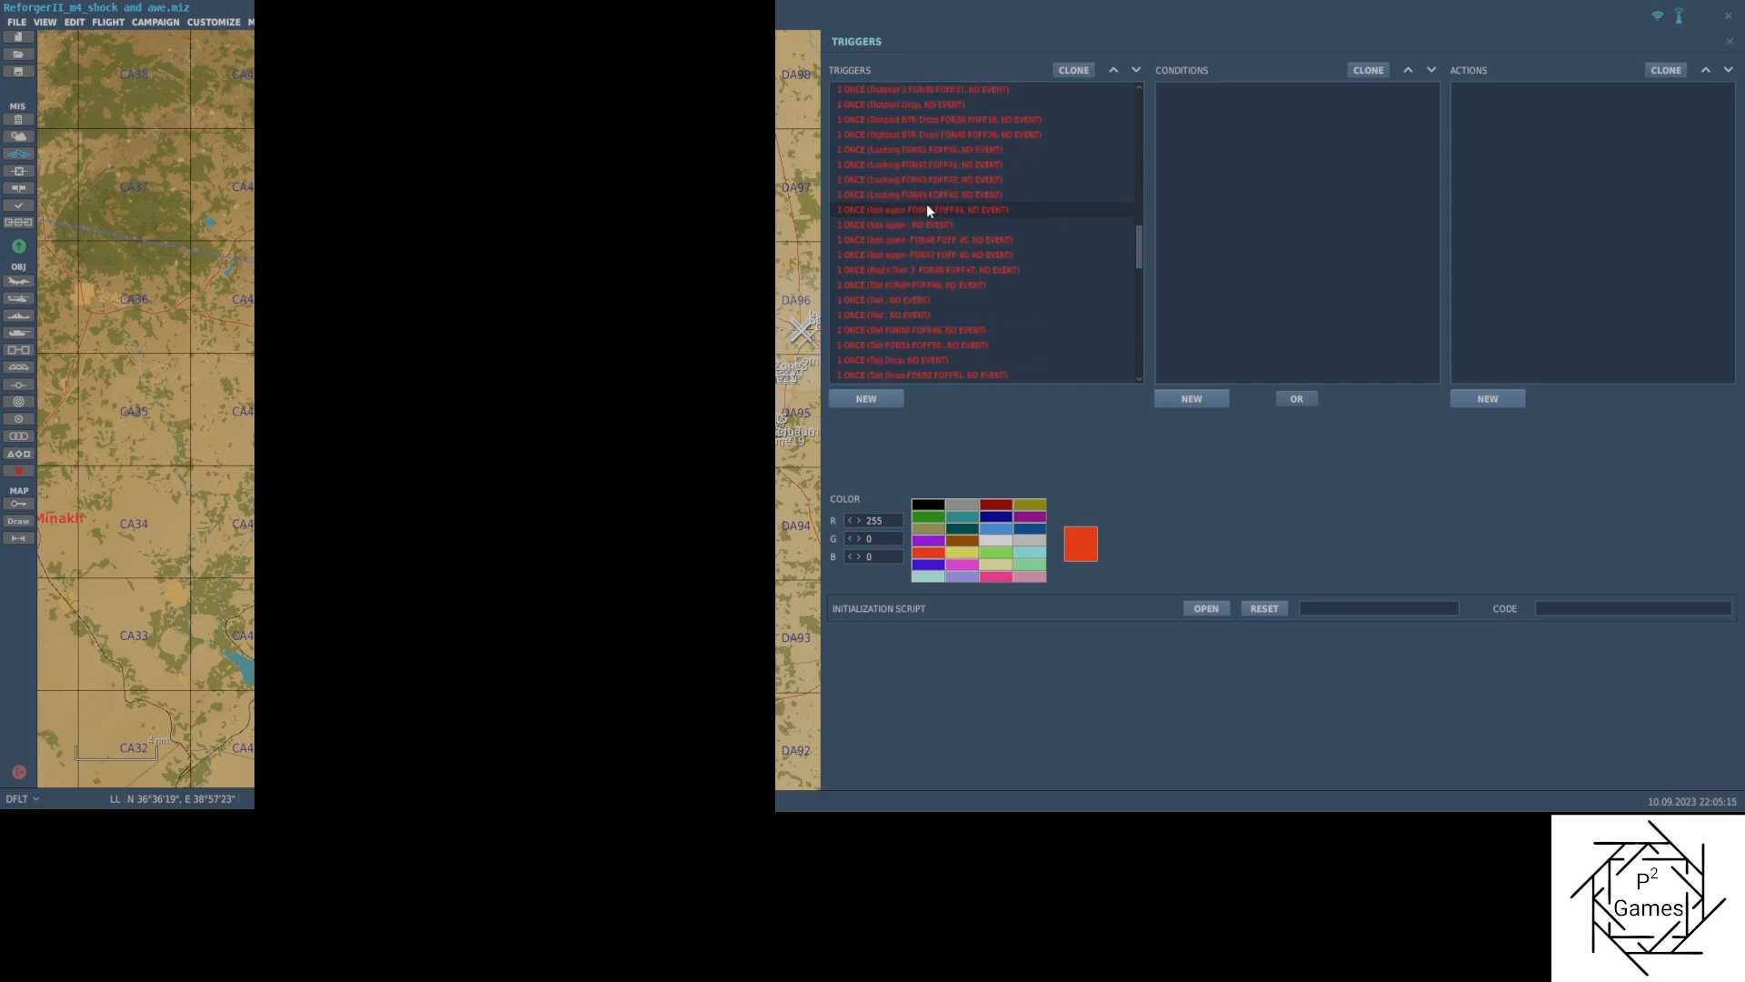
click(997, 211)
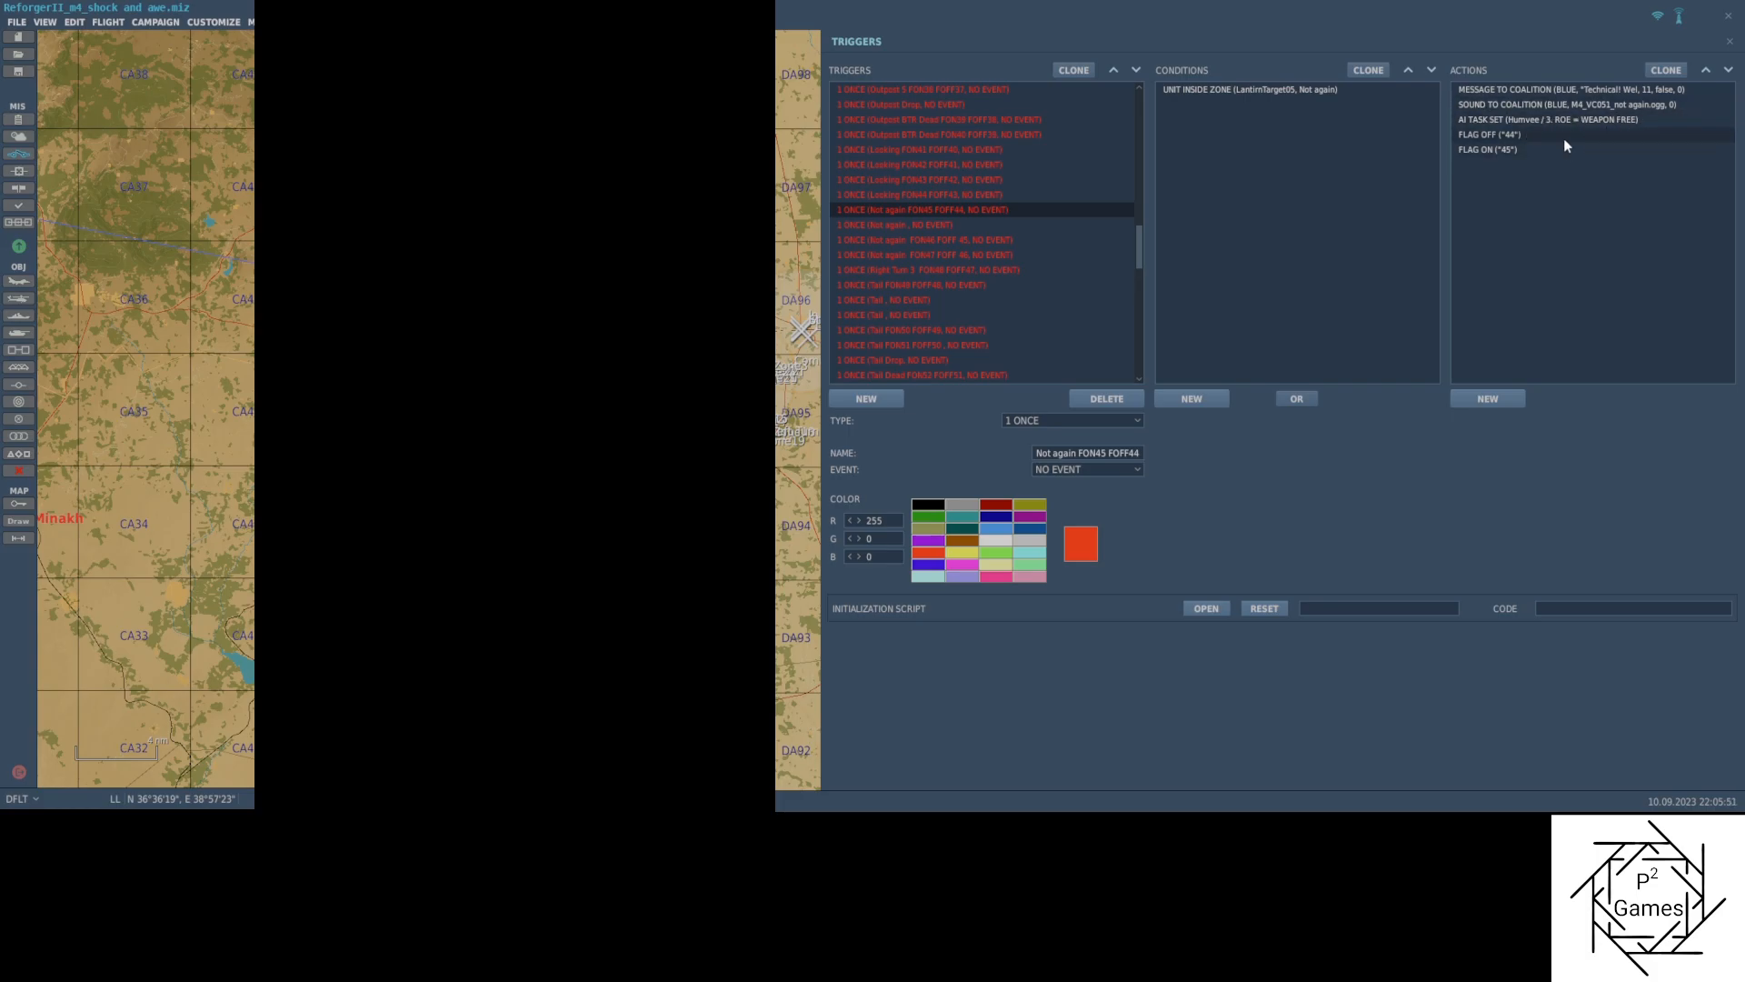
click(1487, 119)
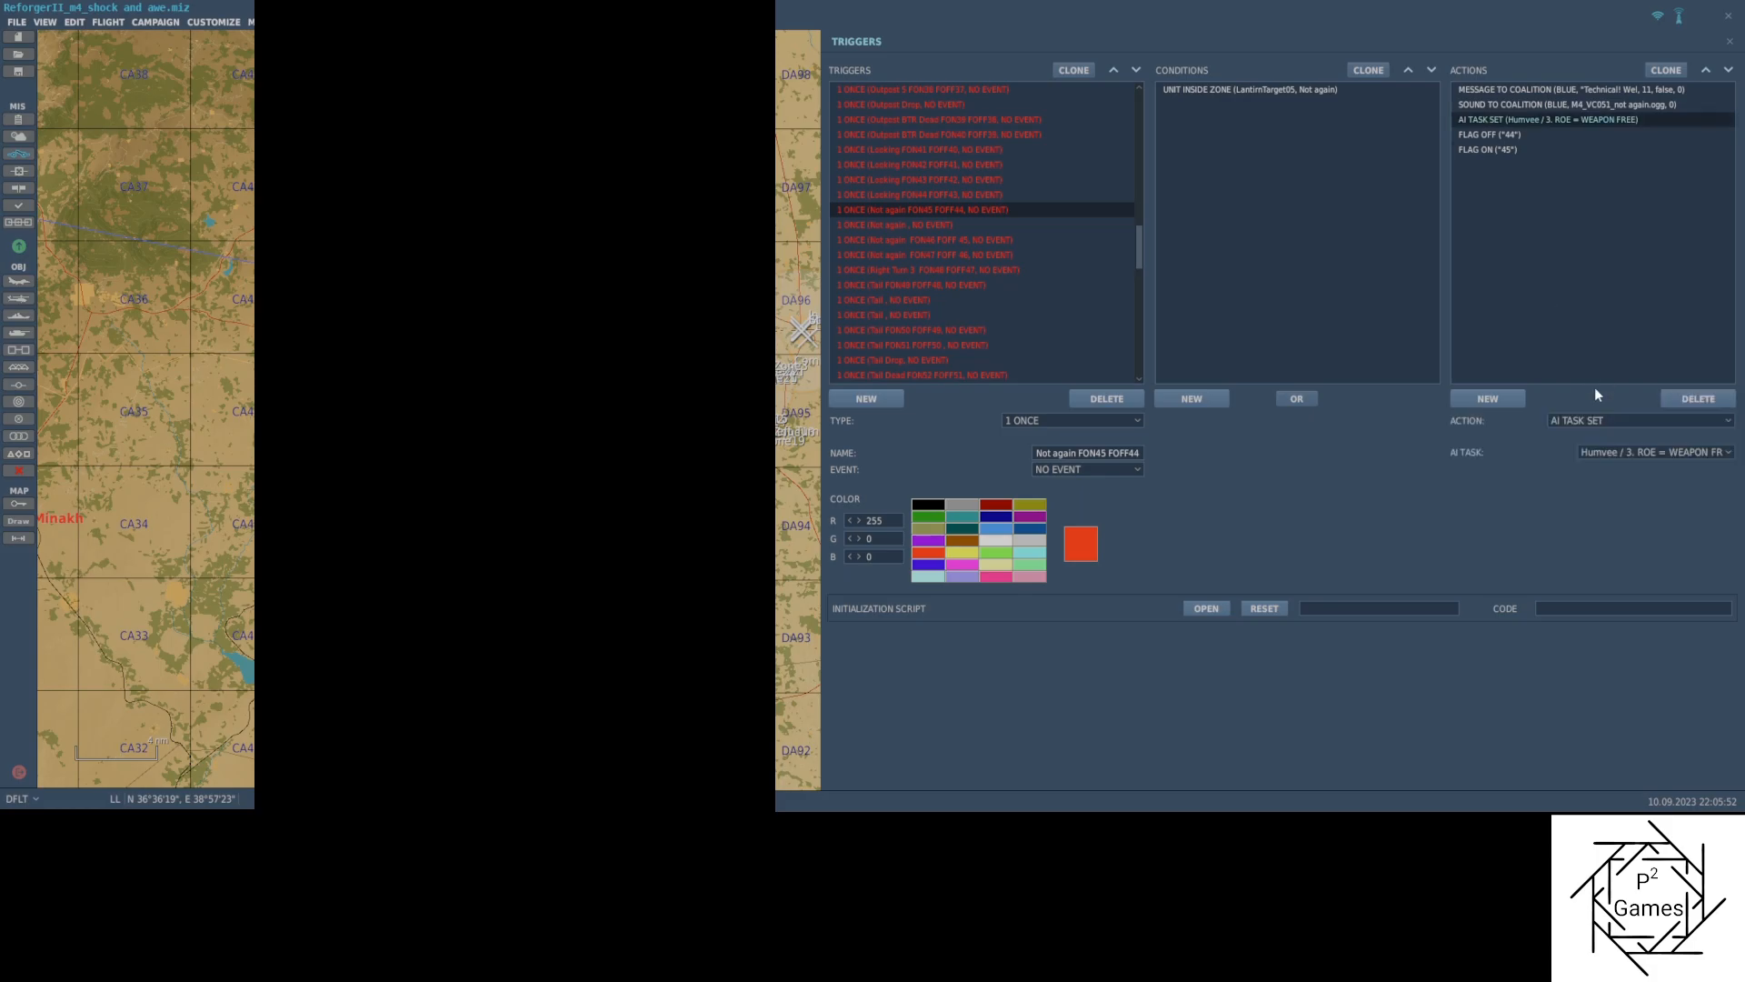
click(1588, 418)
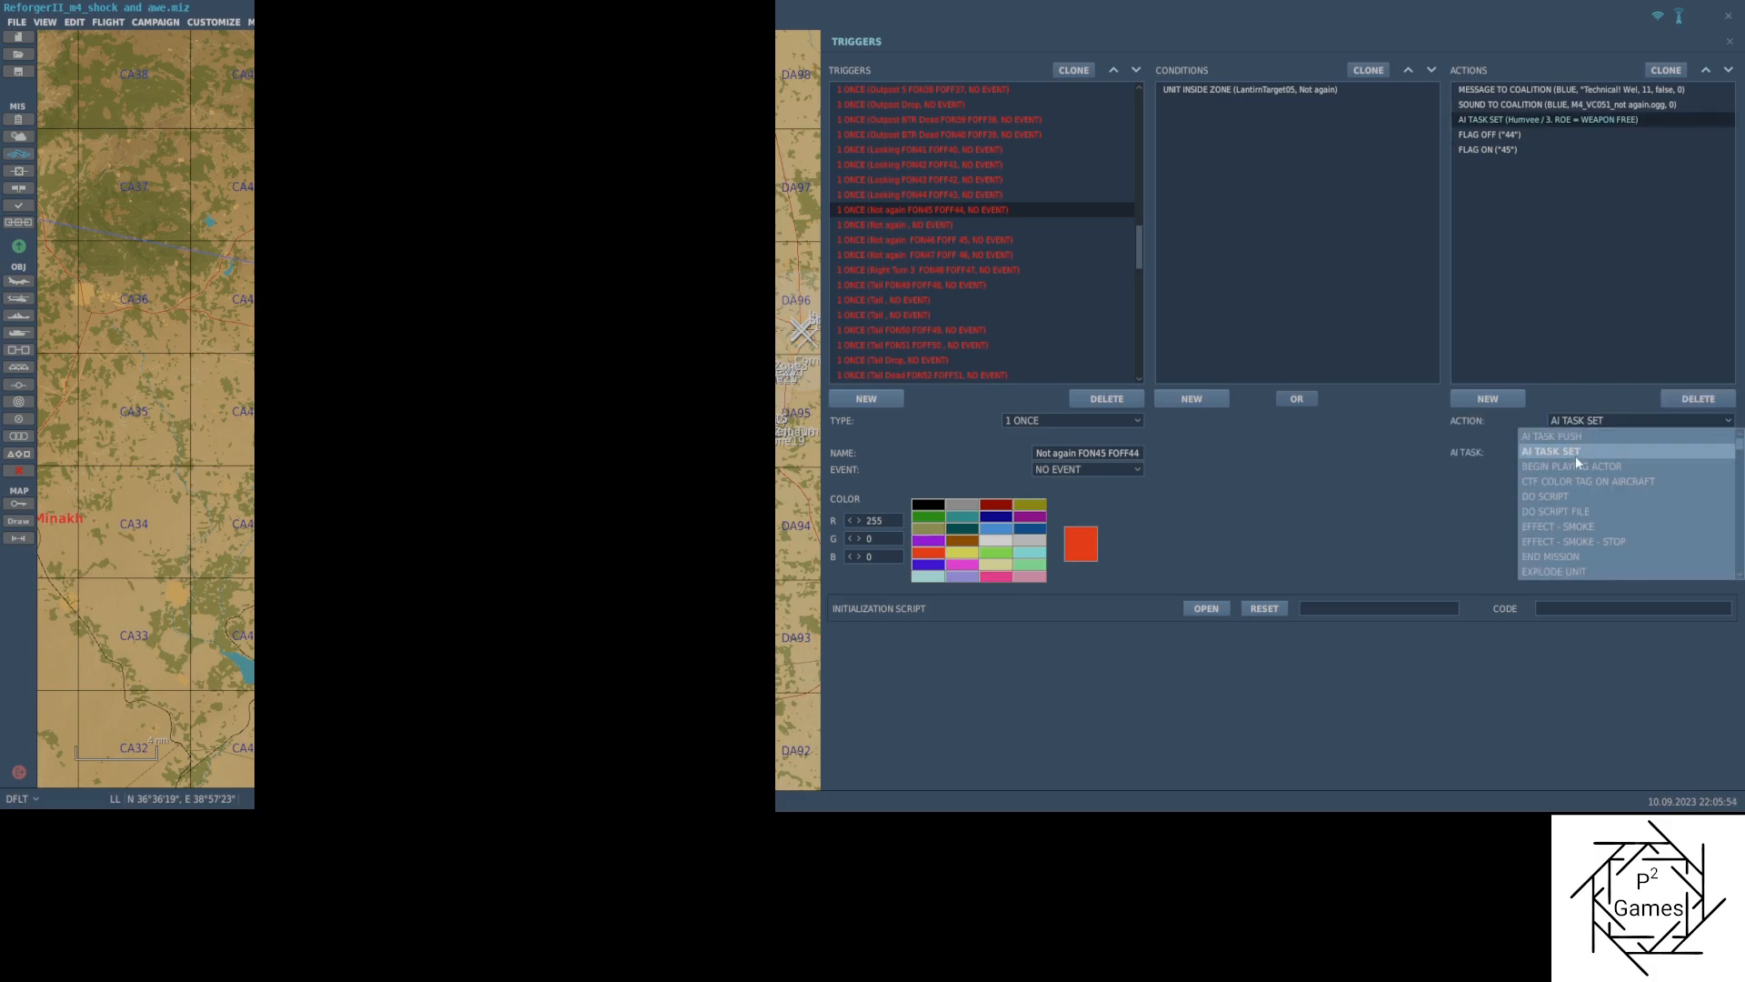
click(1595, 440)
click(1602, 450)
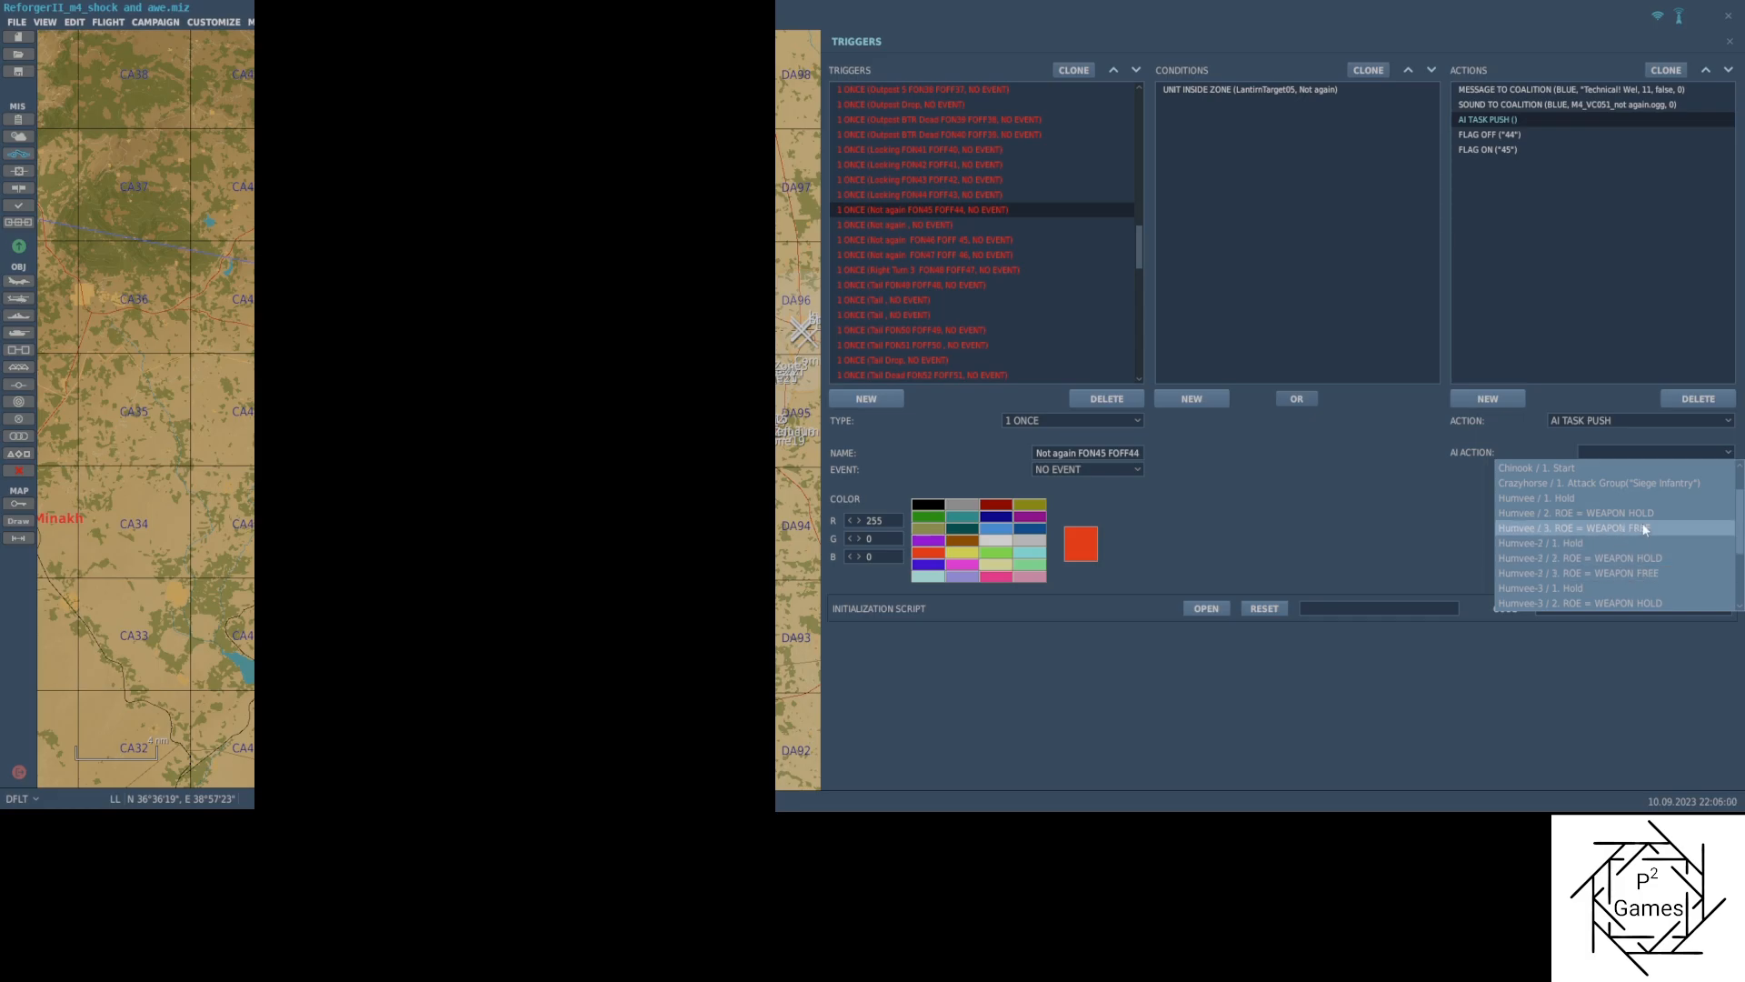
click(1643, 527)
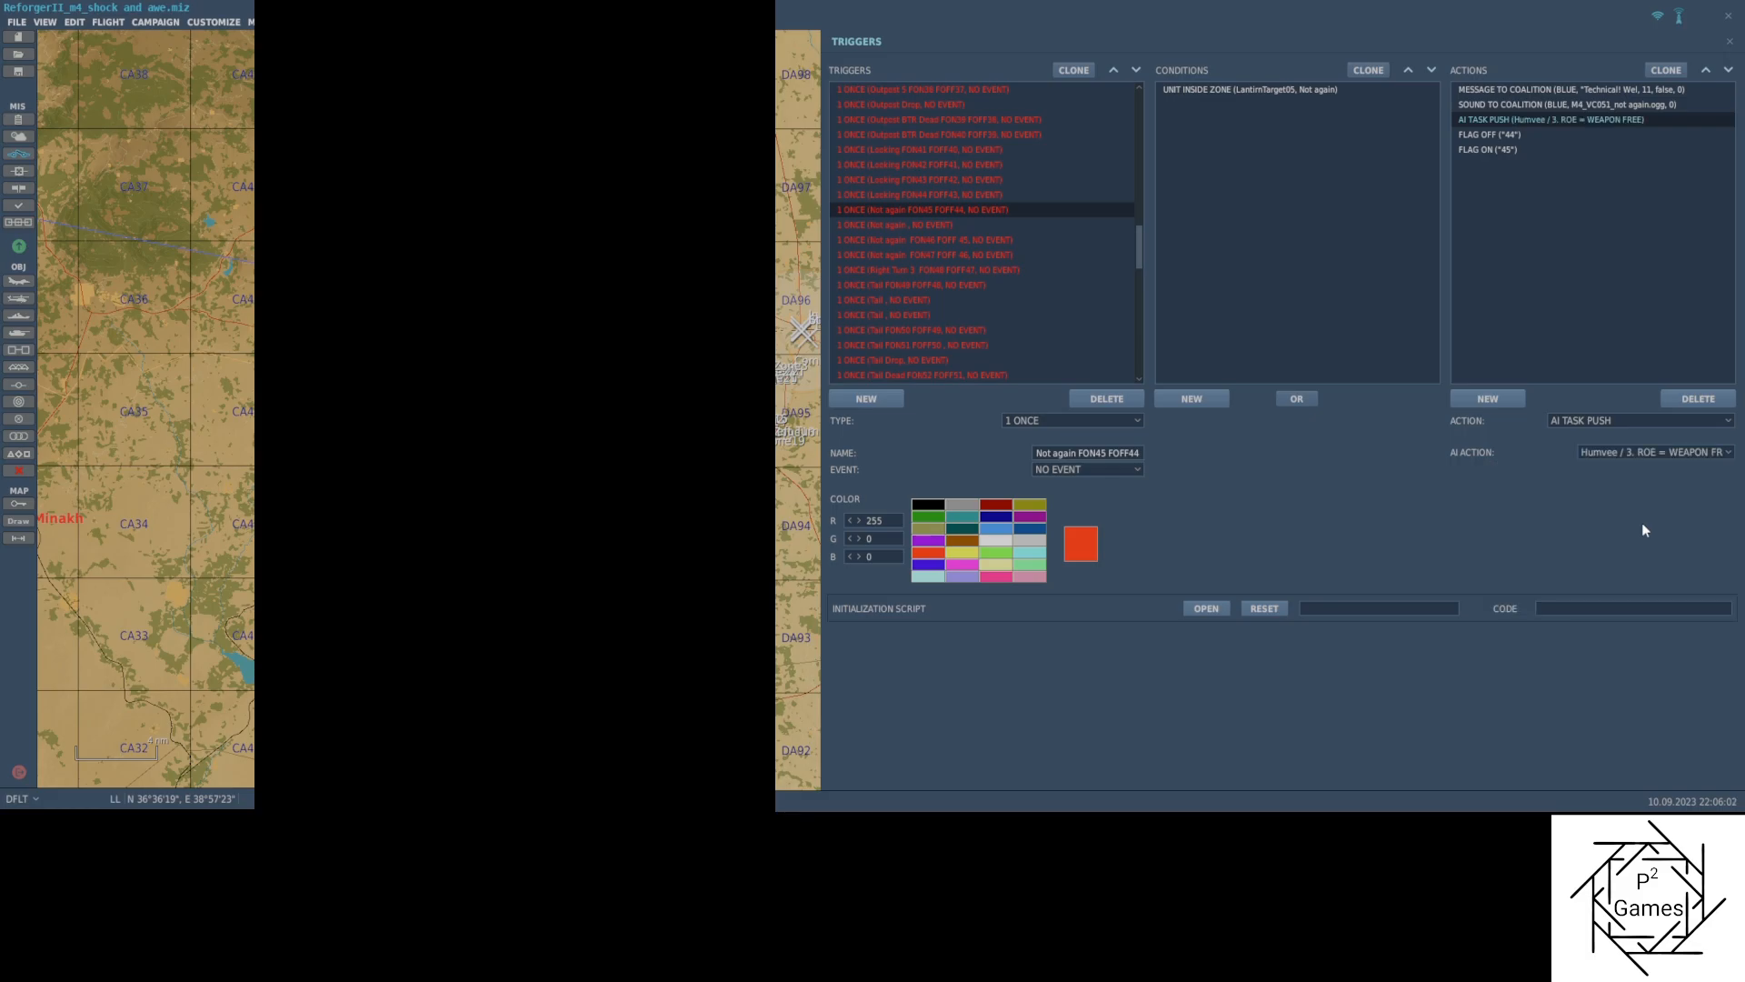
Change the AI task action of the "Right Turn 3 FON48 FOFF47" trigger to AI TASK PUSH with Humvee-2 / 2. ROE = WEAPON HOLD
click(998, 271)
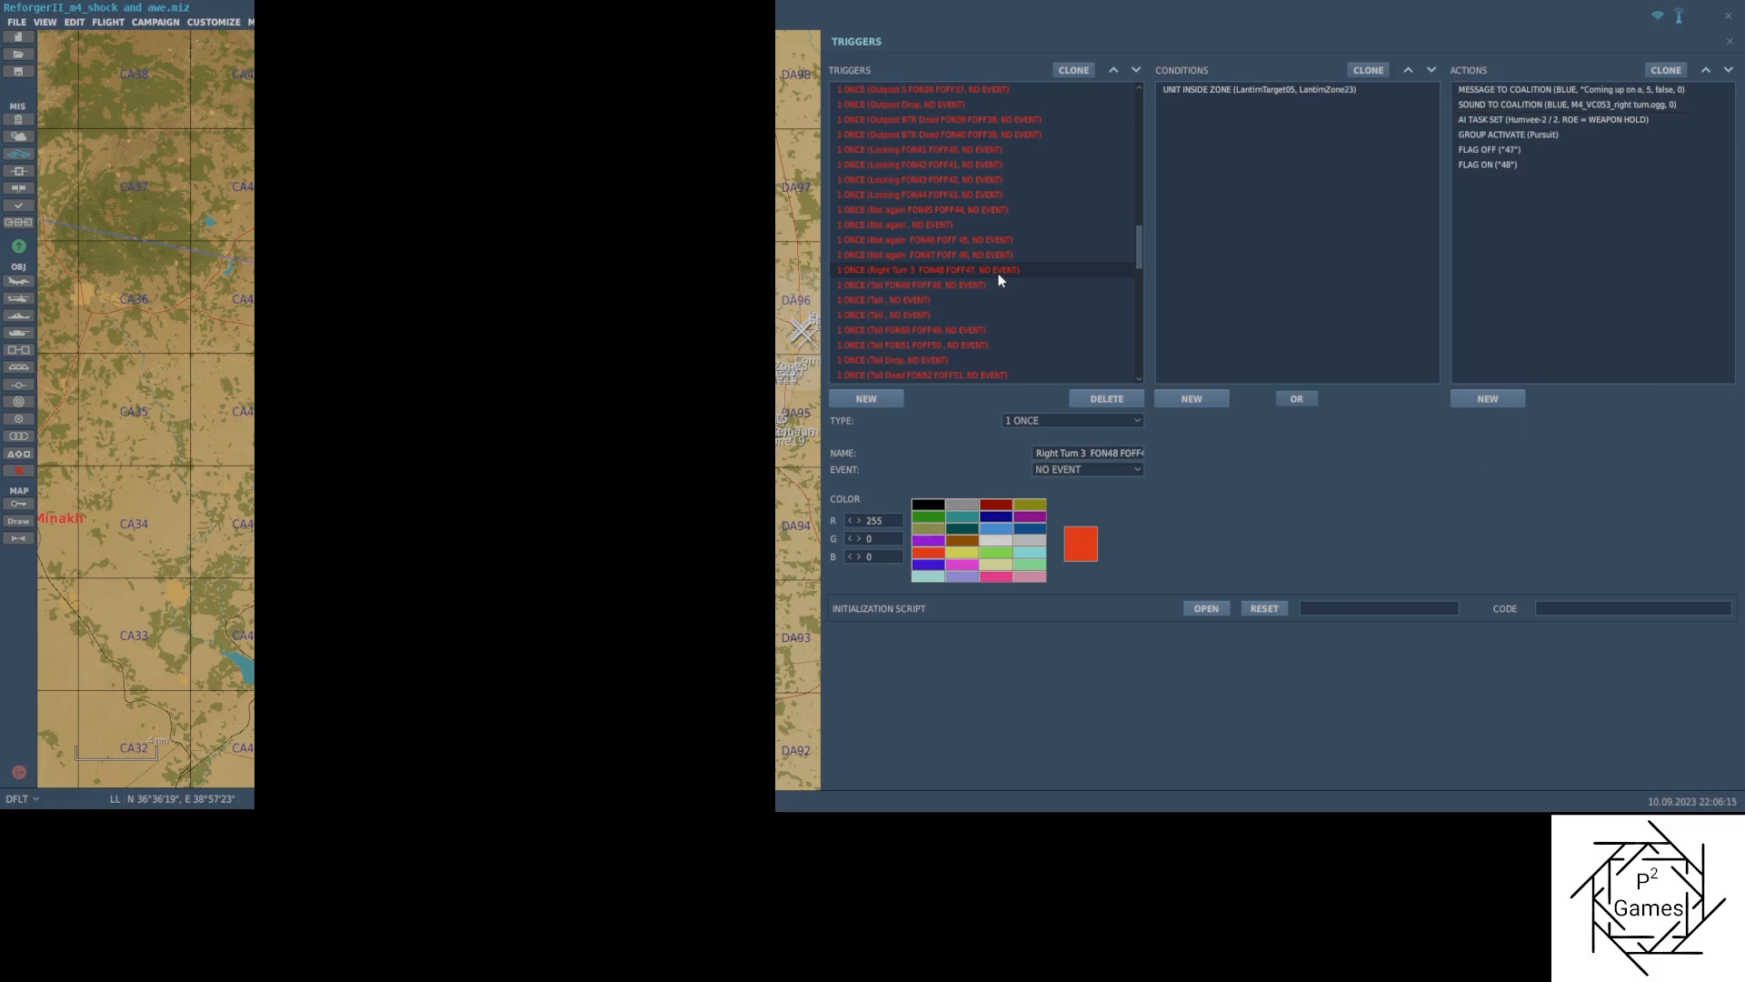
click(1483, 120)
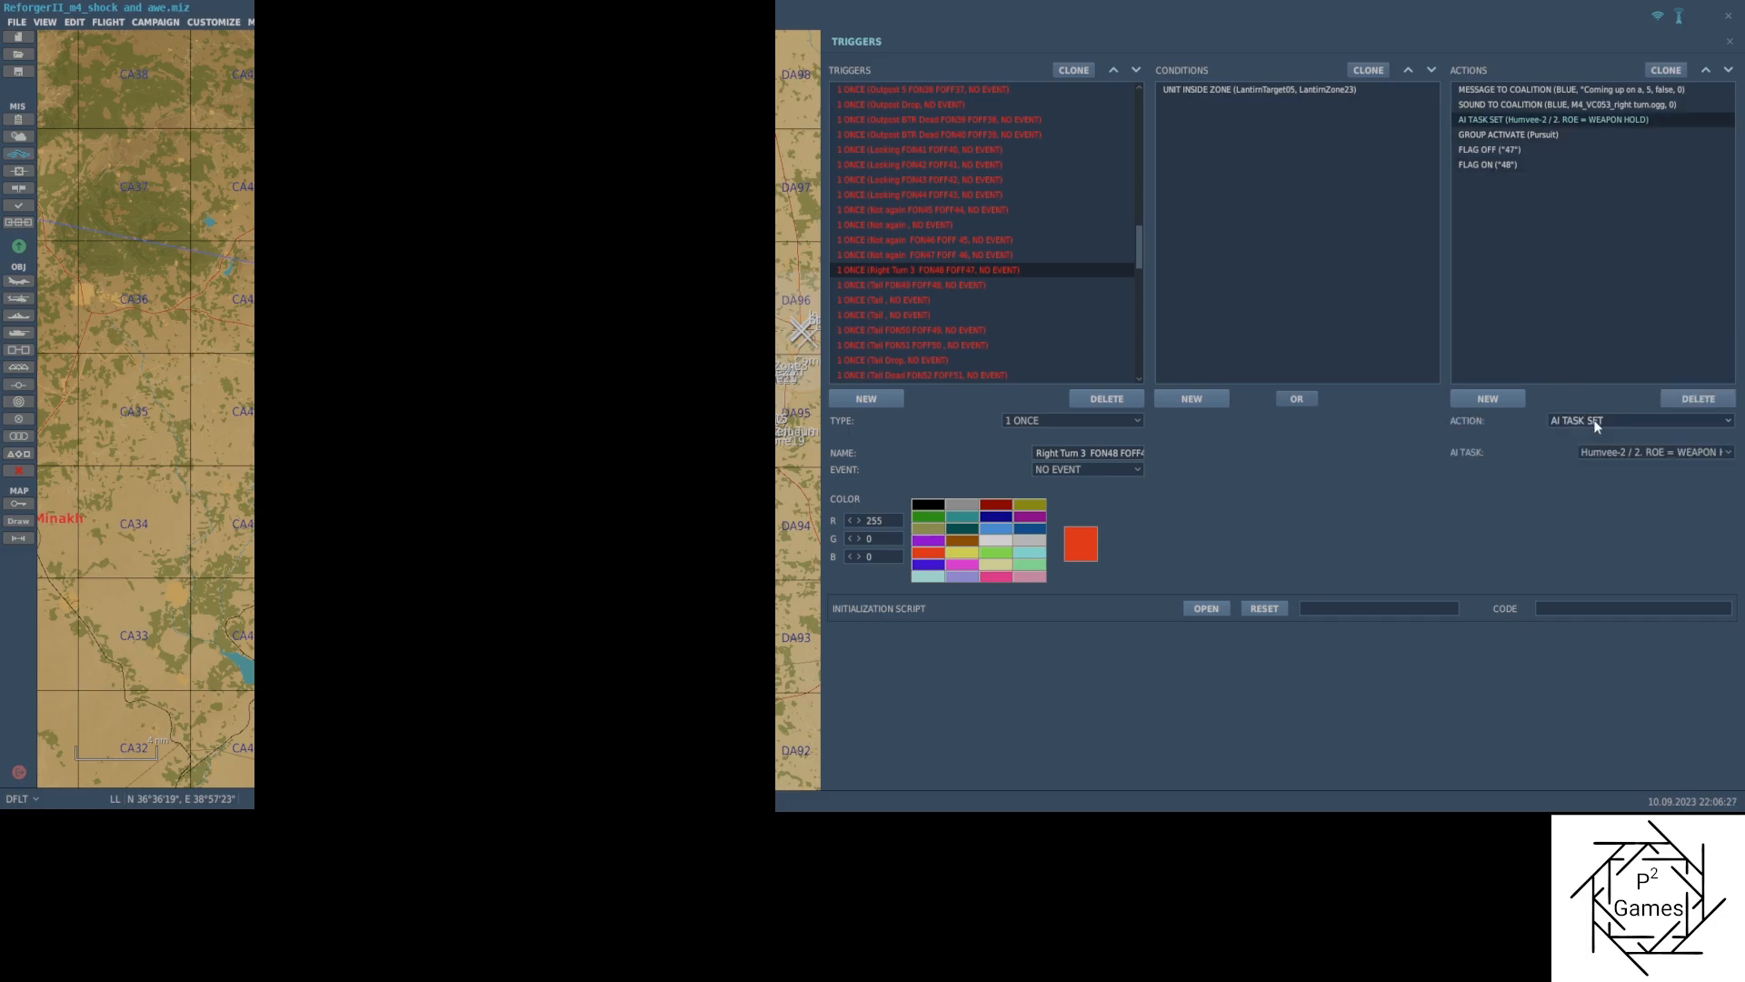
click(1592, 421)
click(1589, 436)
click(1607, 453)
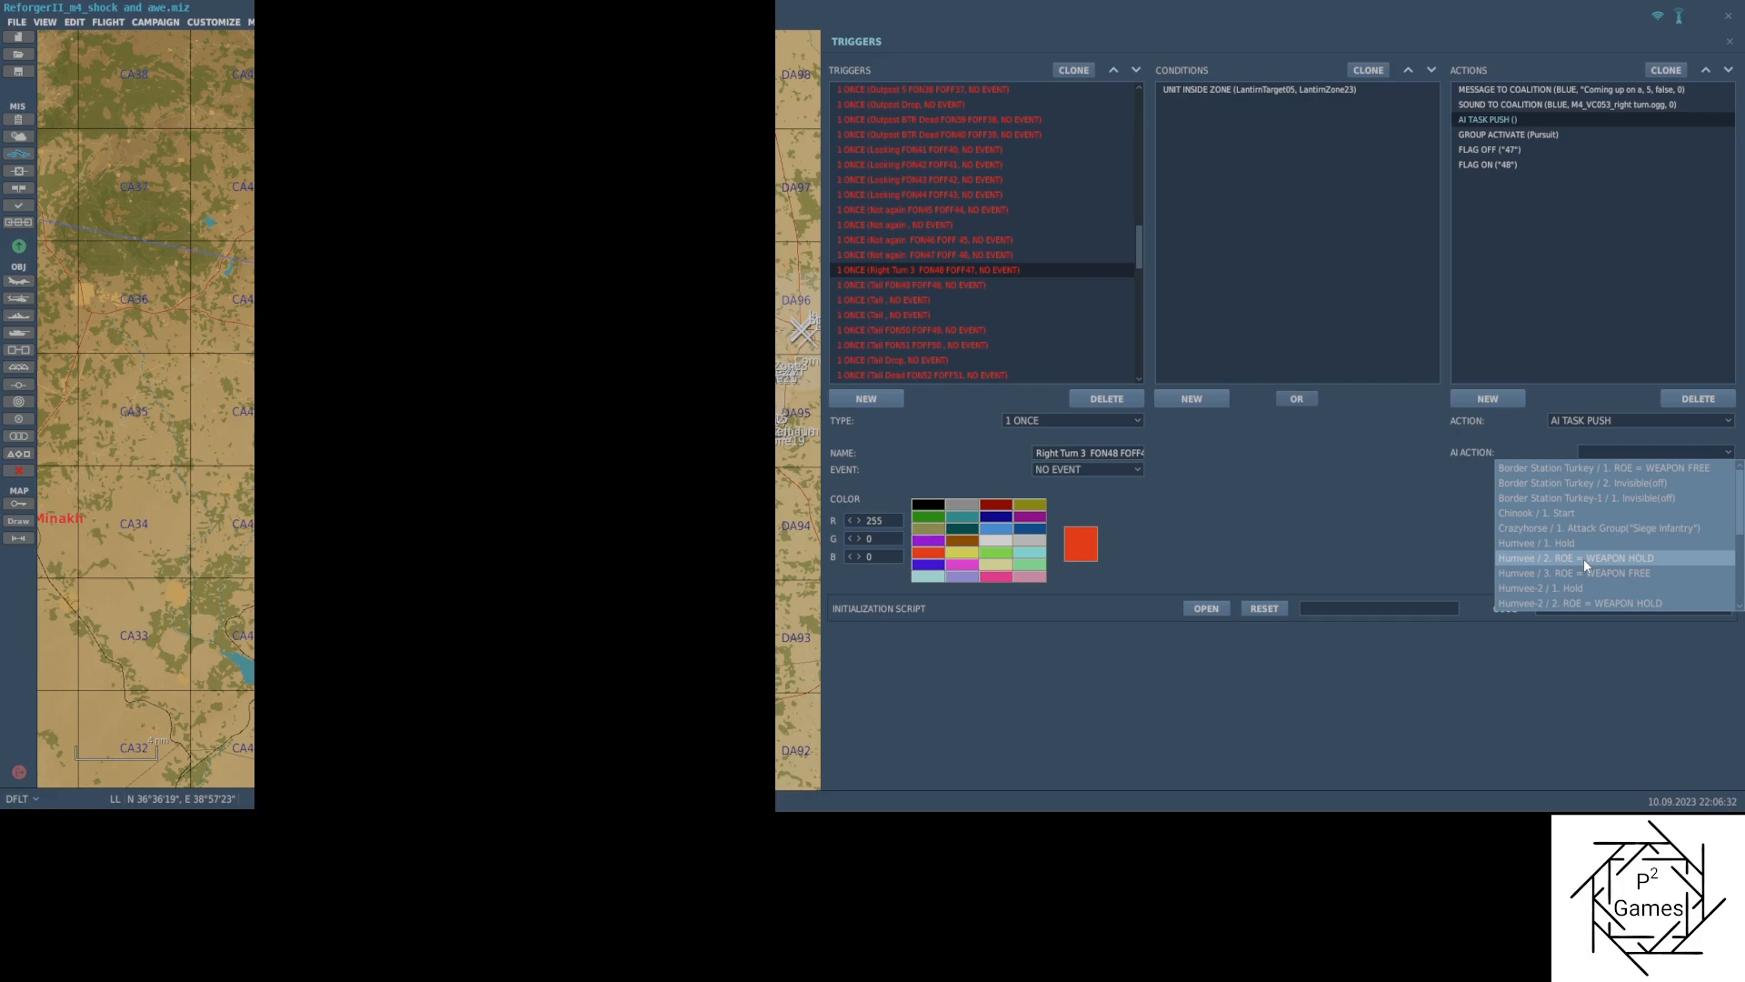
scroll(1584, 559, down, 1)
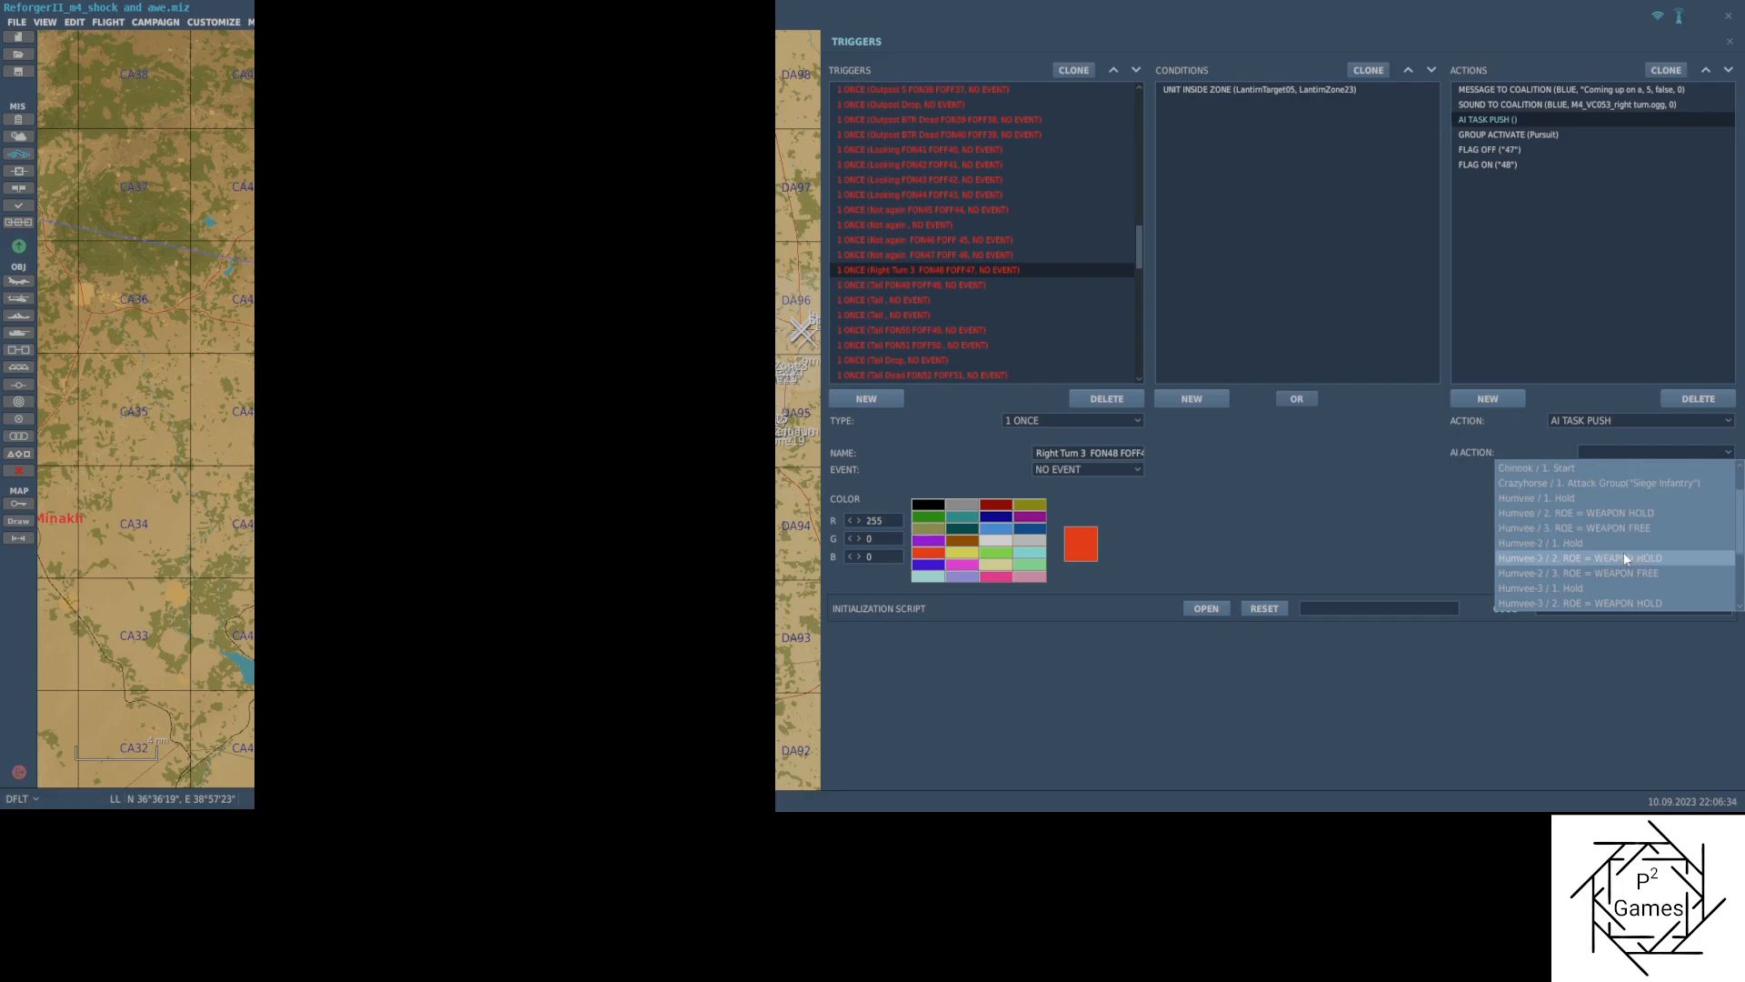
click(1574, 558)
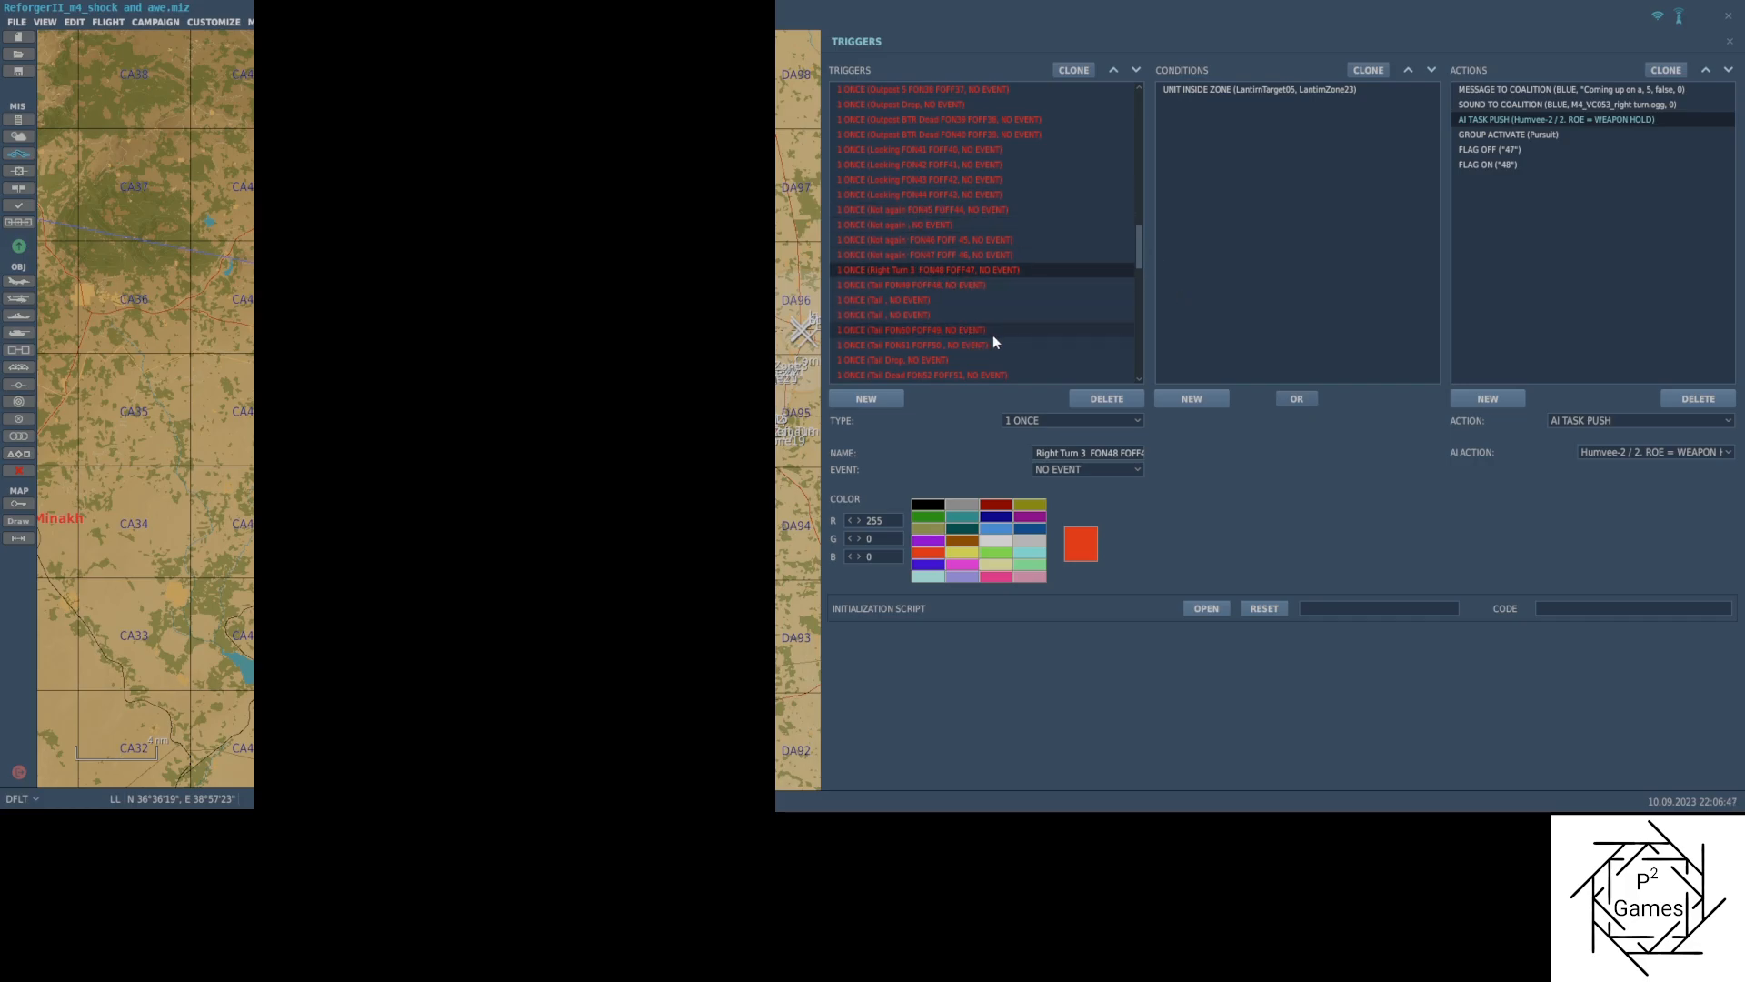
Change the AI task action of the "Tail Dead FON52 FOFF51" trigger to AI TASK PUSH with Pursuit / 1. Hold
scroll(992, 335, down, 1)
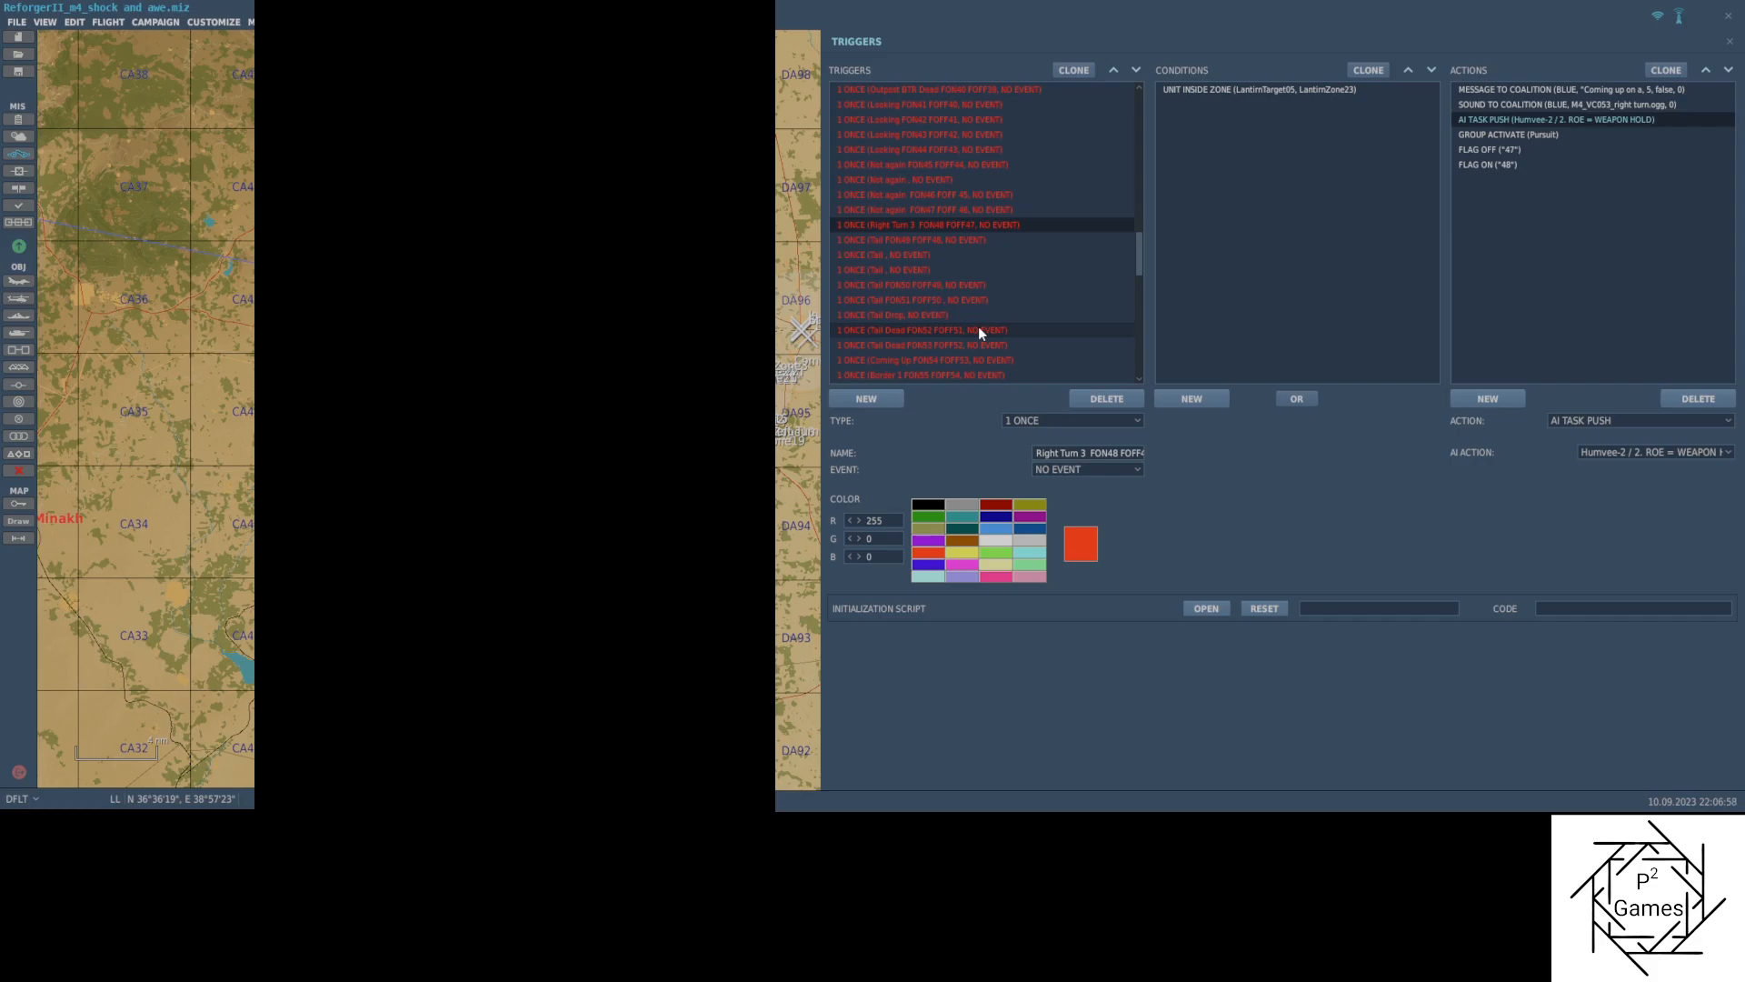
click(979, 330)
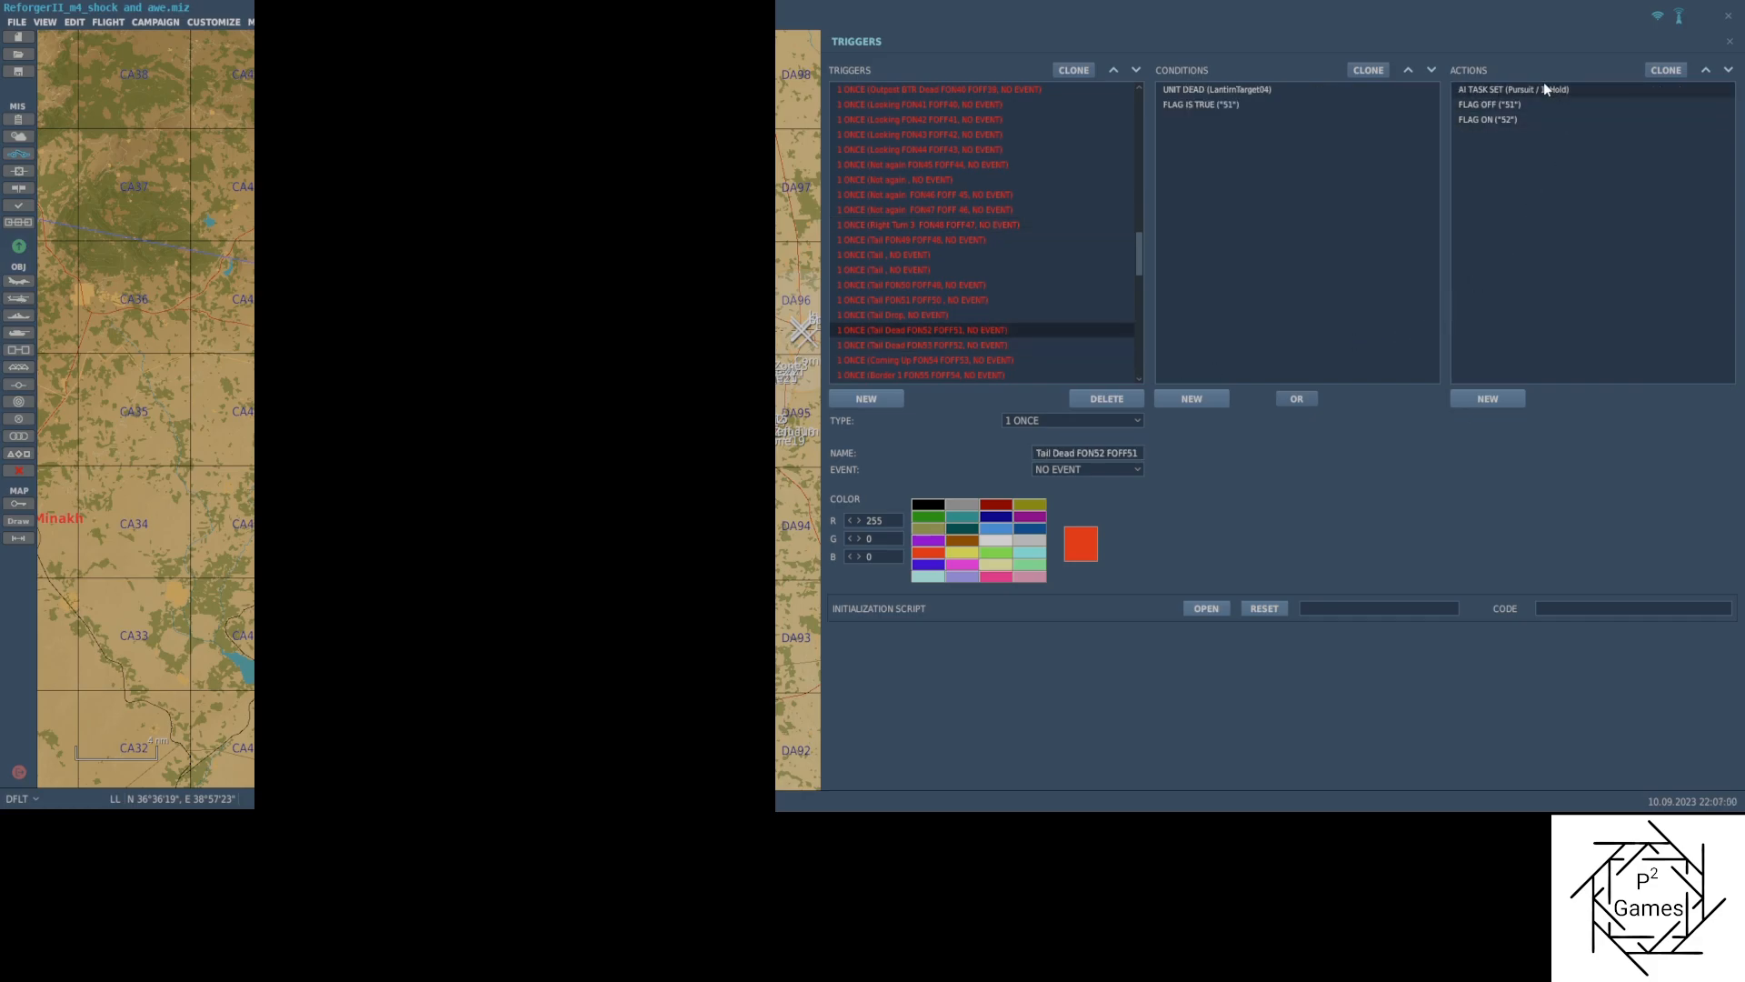
click(1569, 87)
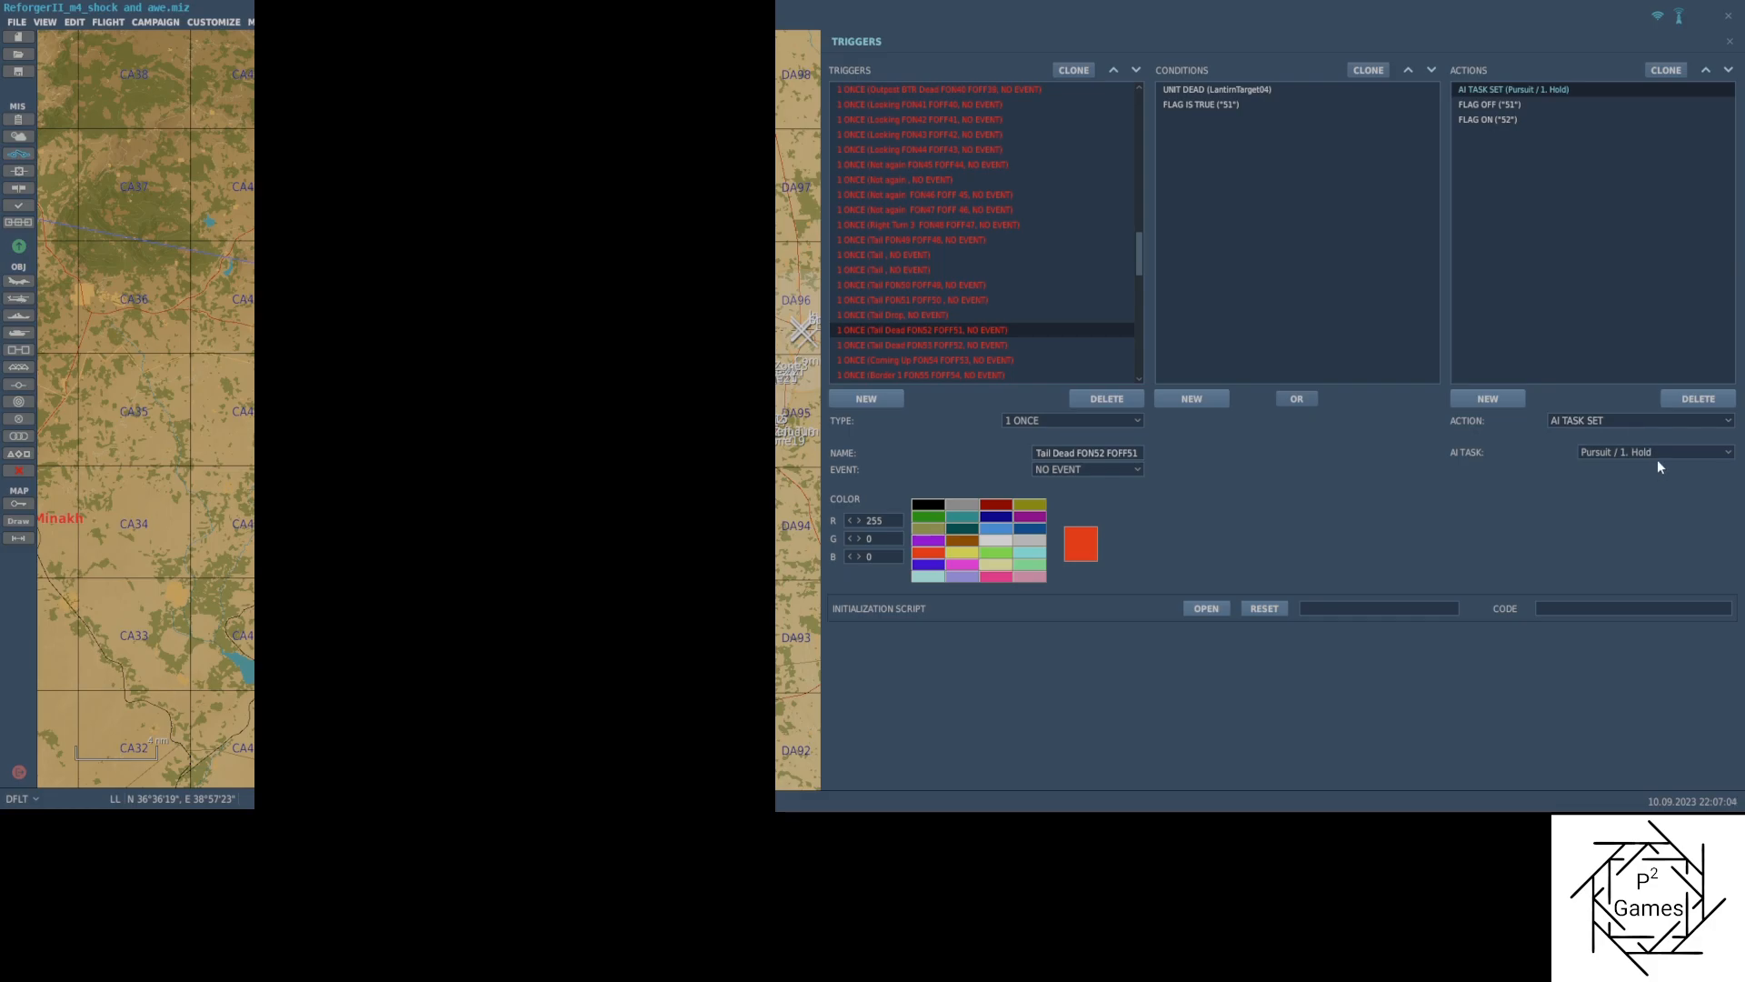
click(1587, 422)
click(1587, 435)
click(1620, 464)
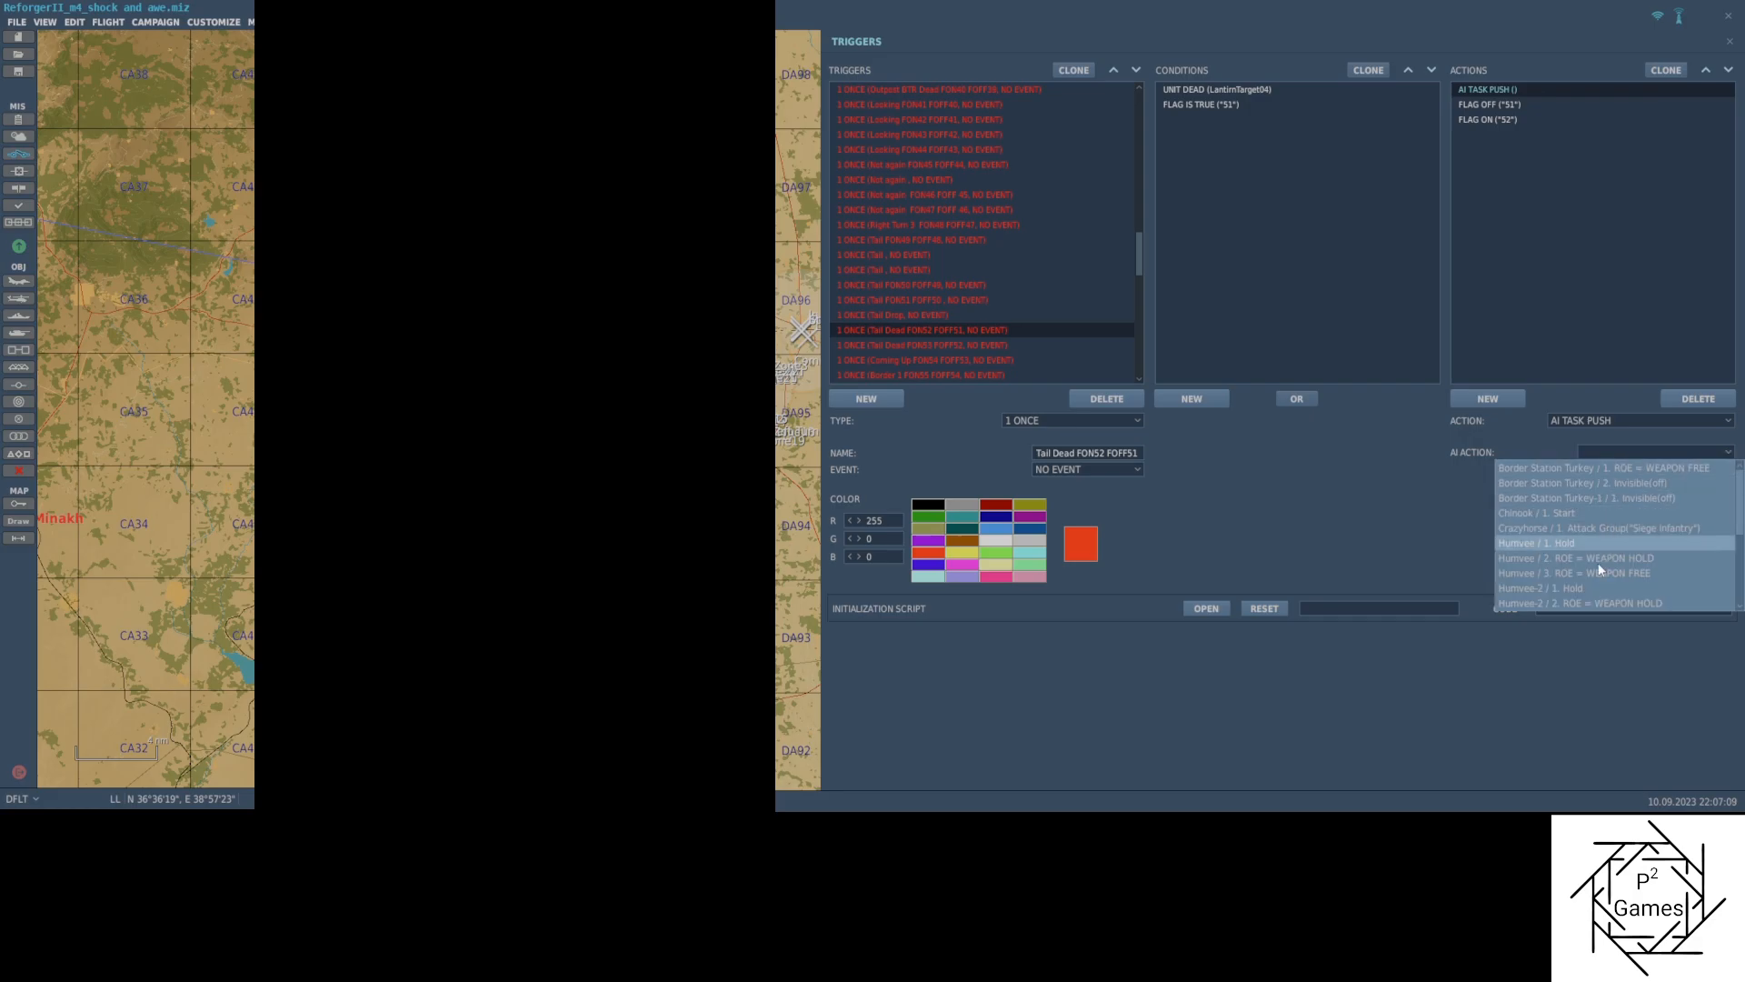
click(1589, 584)
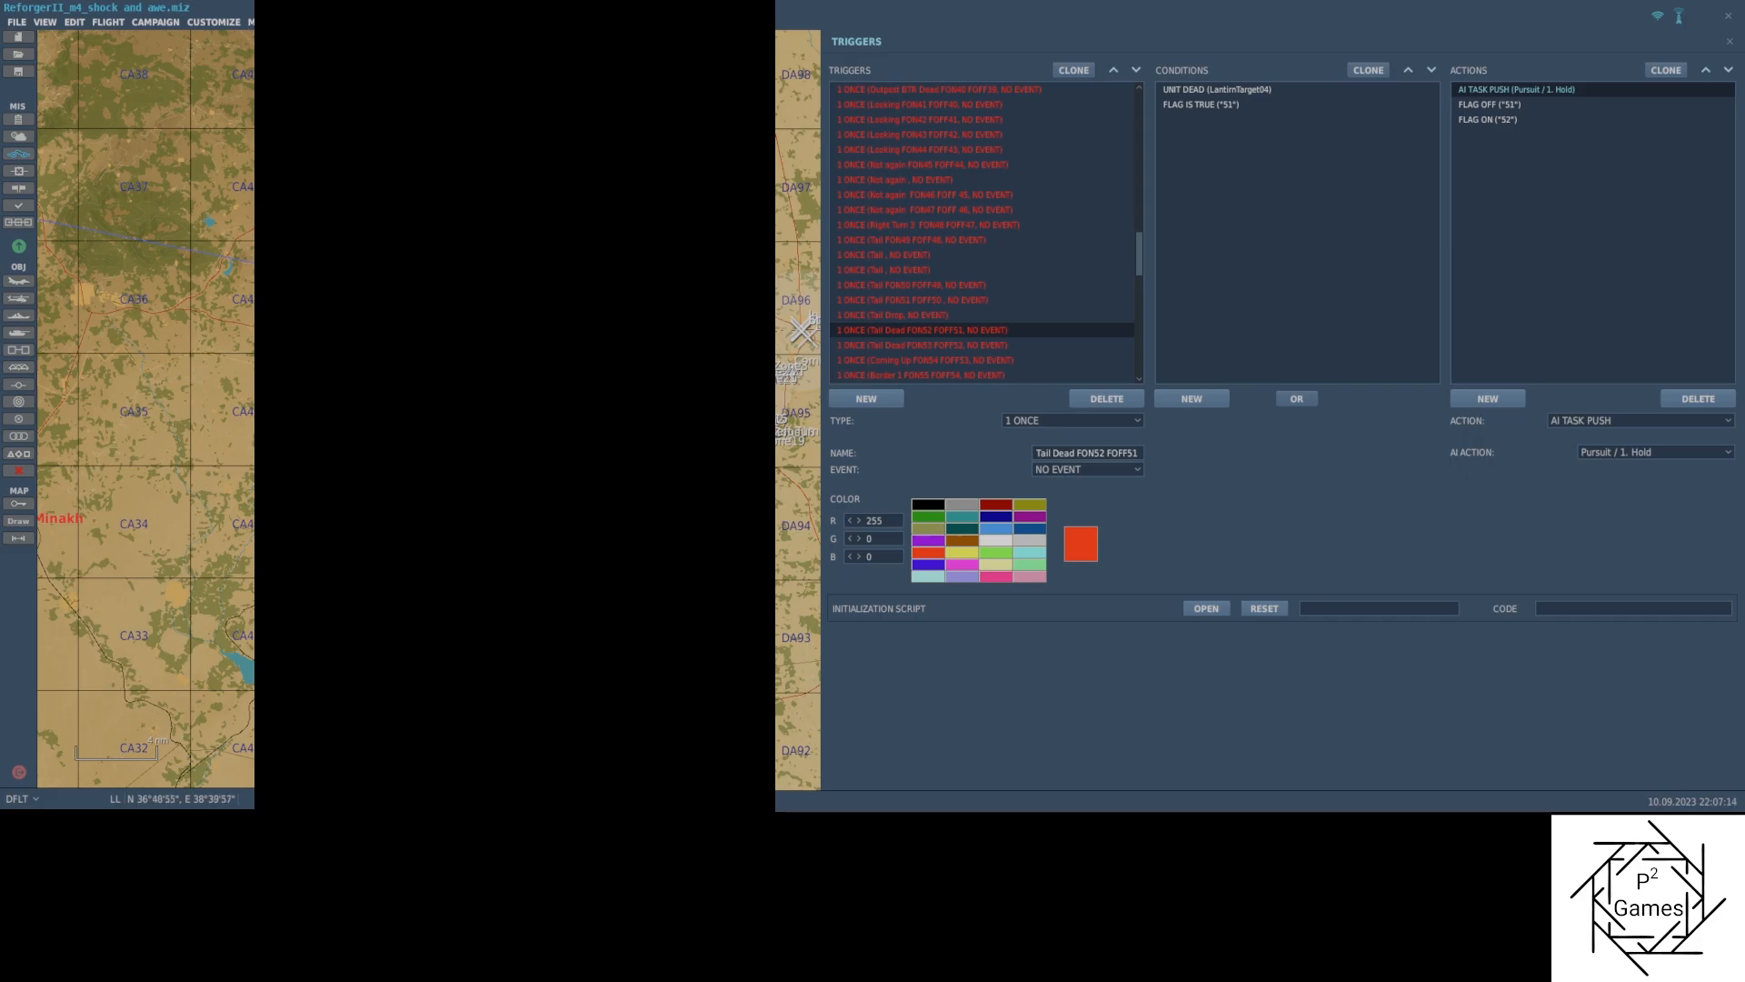
Change the first action of the "Border Dead FON61 FOFF60" trigger to AI TASK PUSH with Border Station Turkey / 1. ROE = WEAPON FREE
scroll(1011, 296, down, 5)
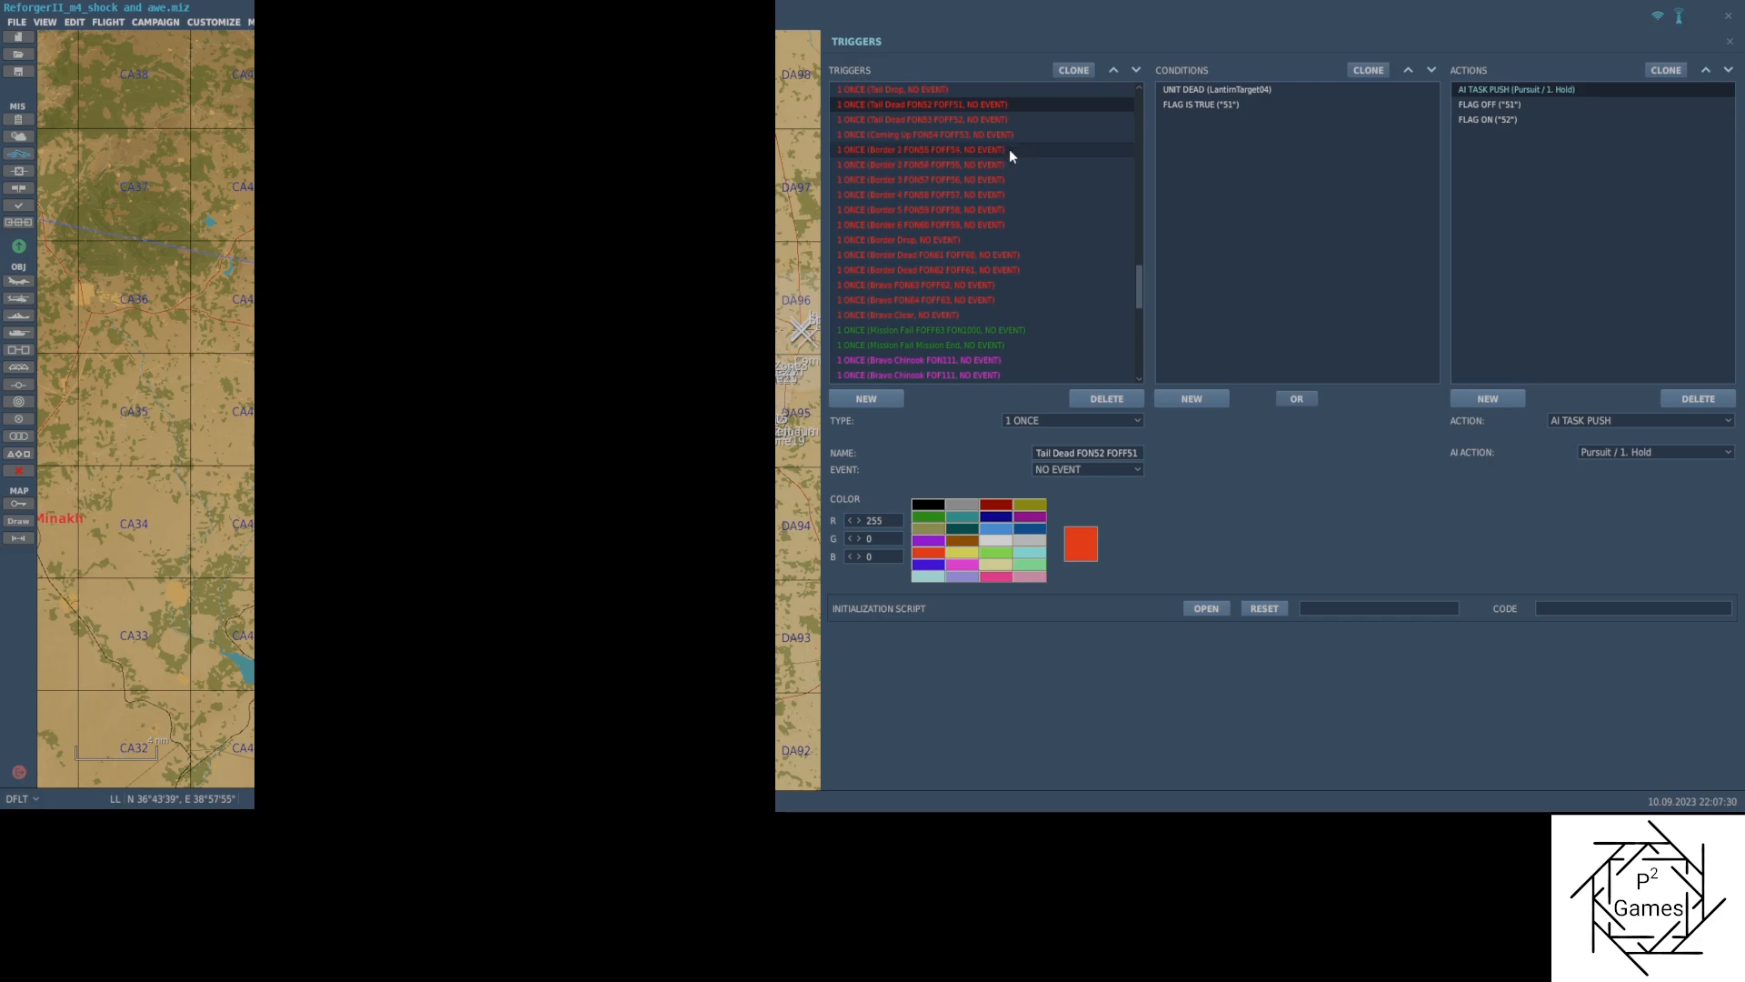
click(1033, 255)
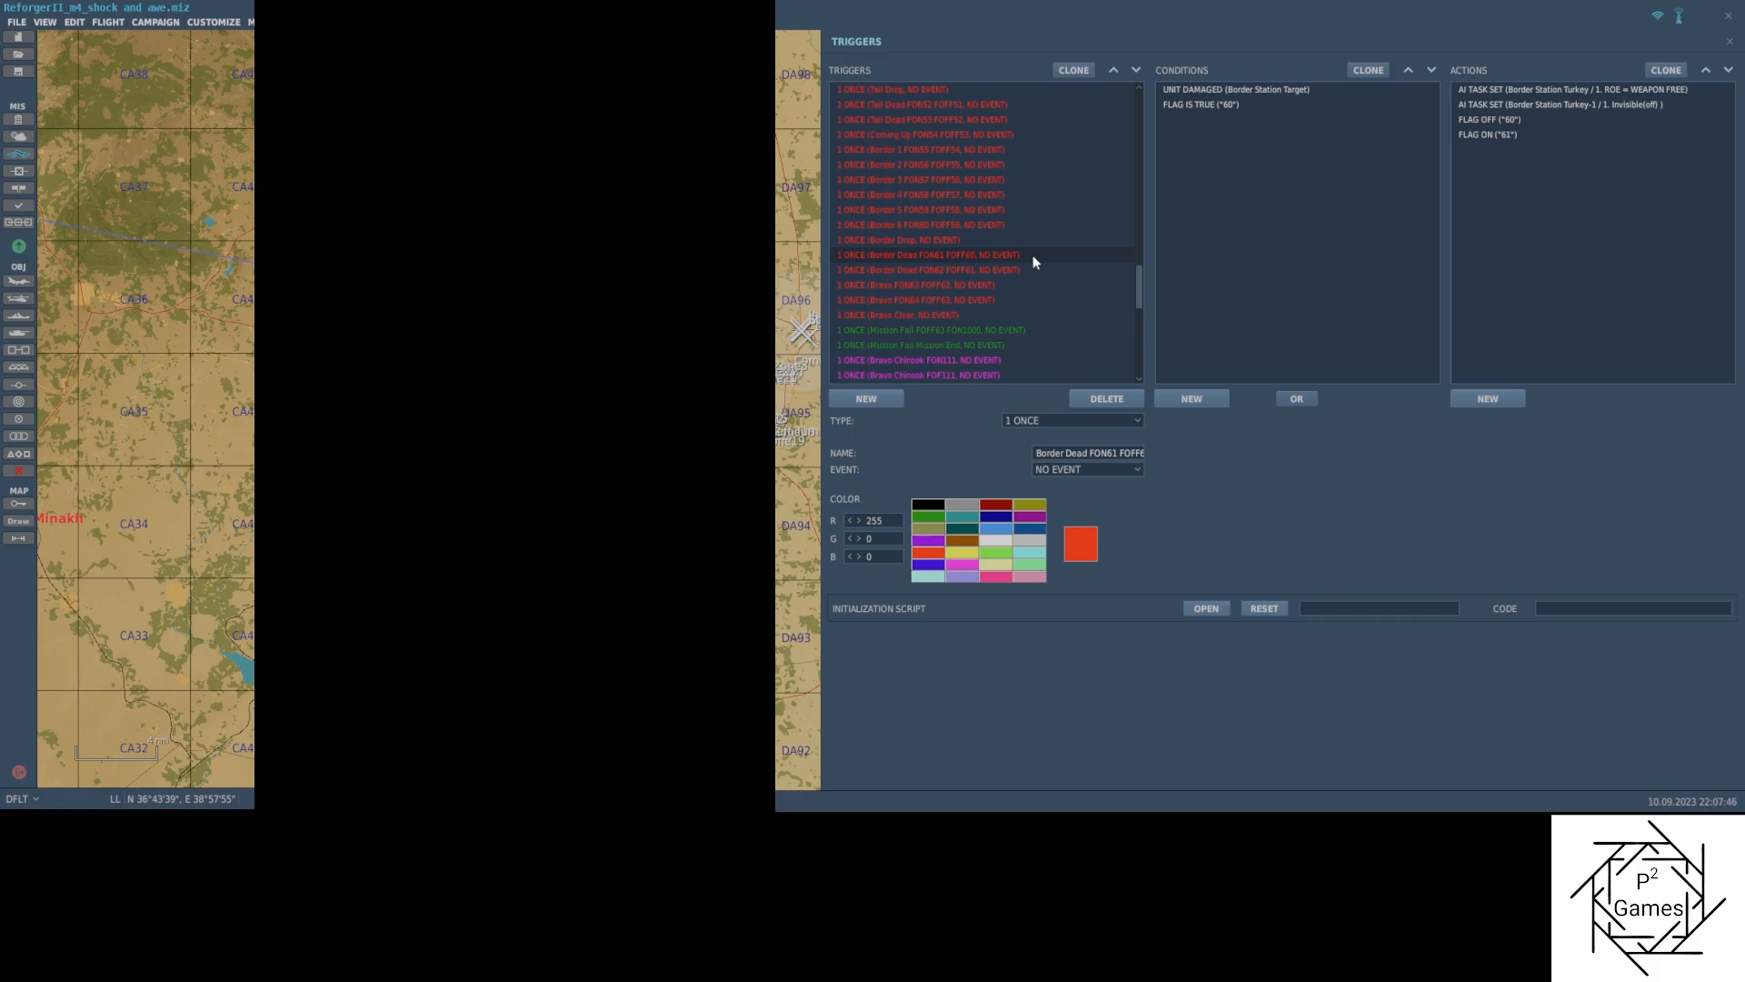
click(1478, 90)
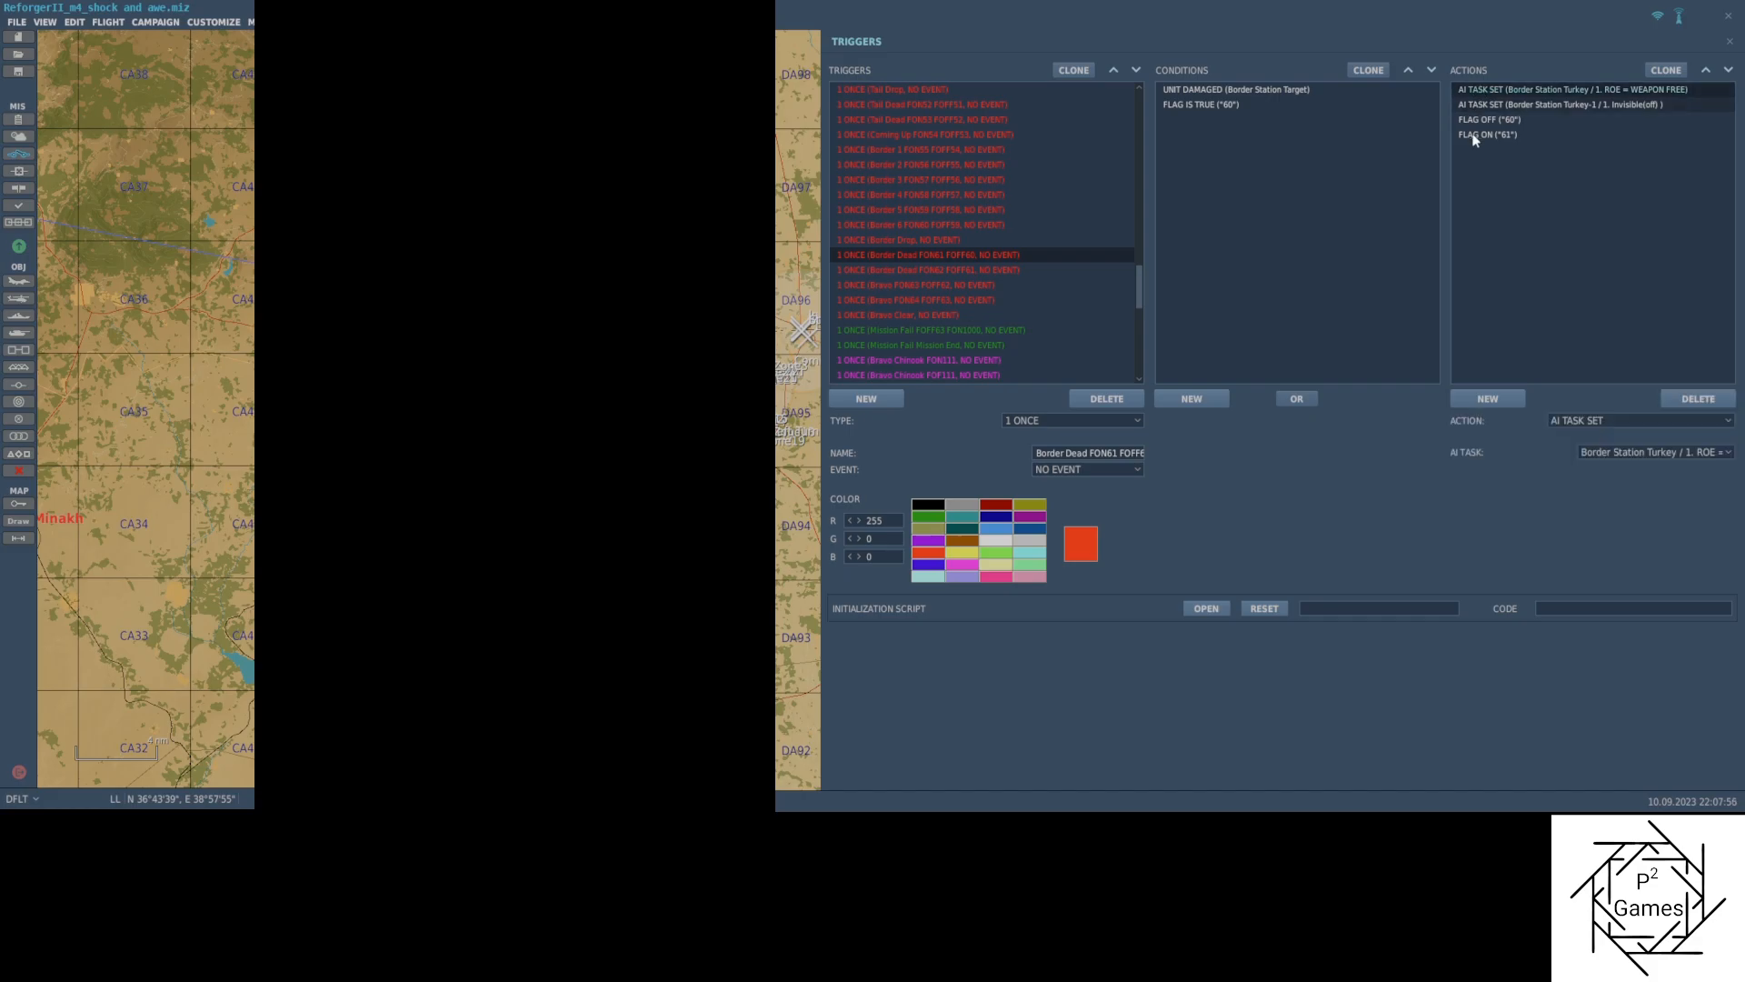
click(1610, 423)
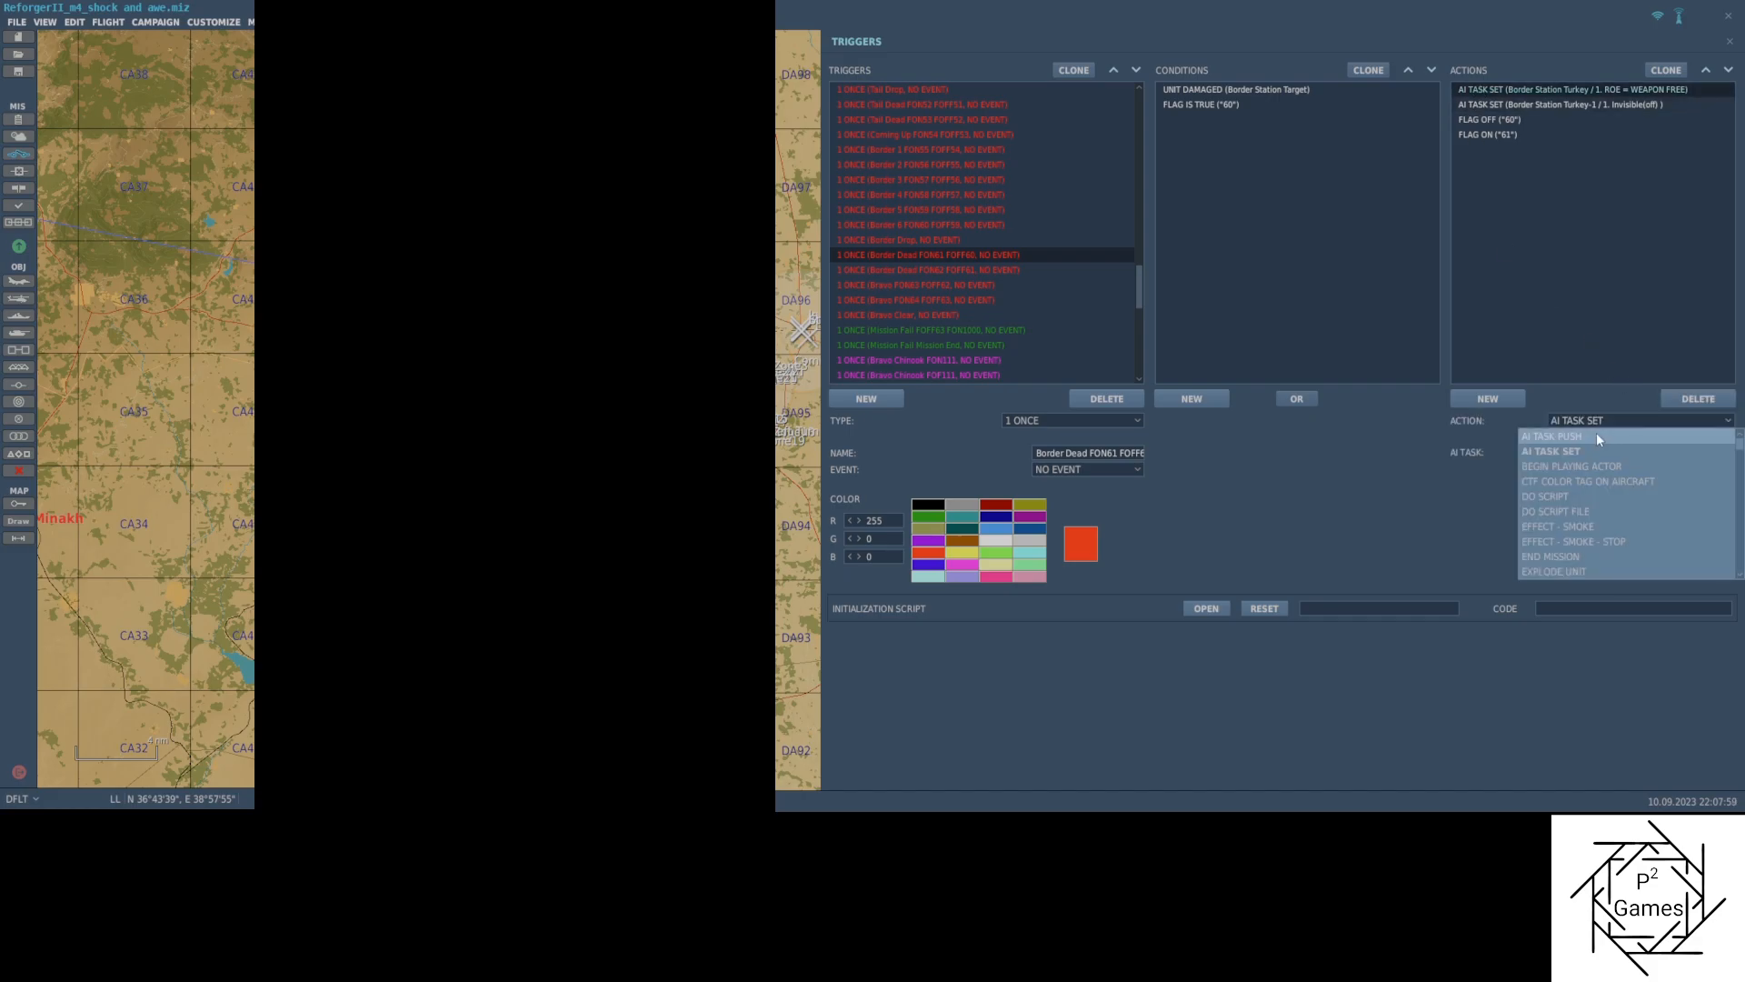
click(1596, 435)
click(1638, 449)
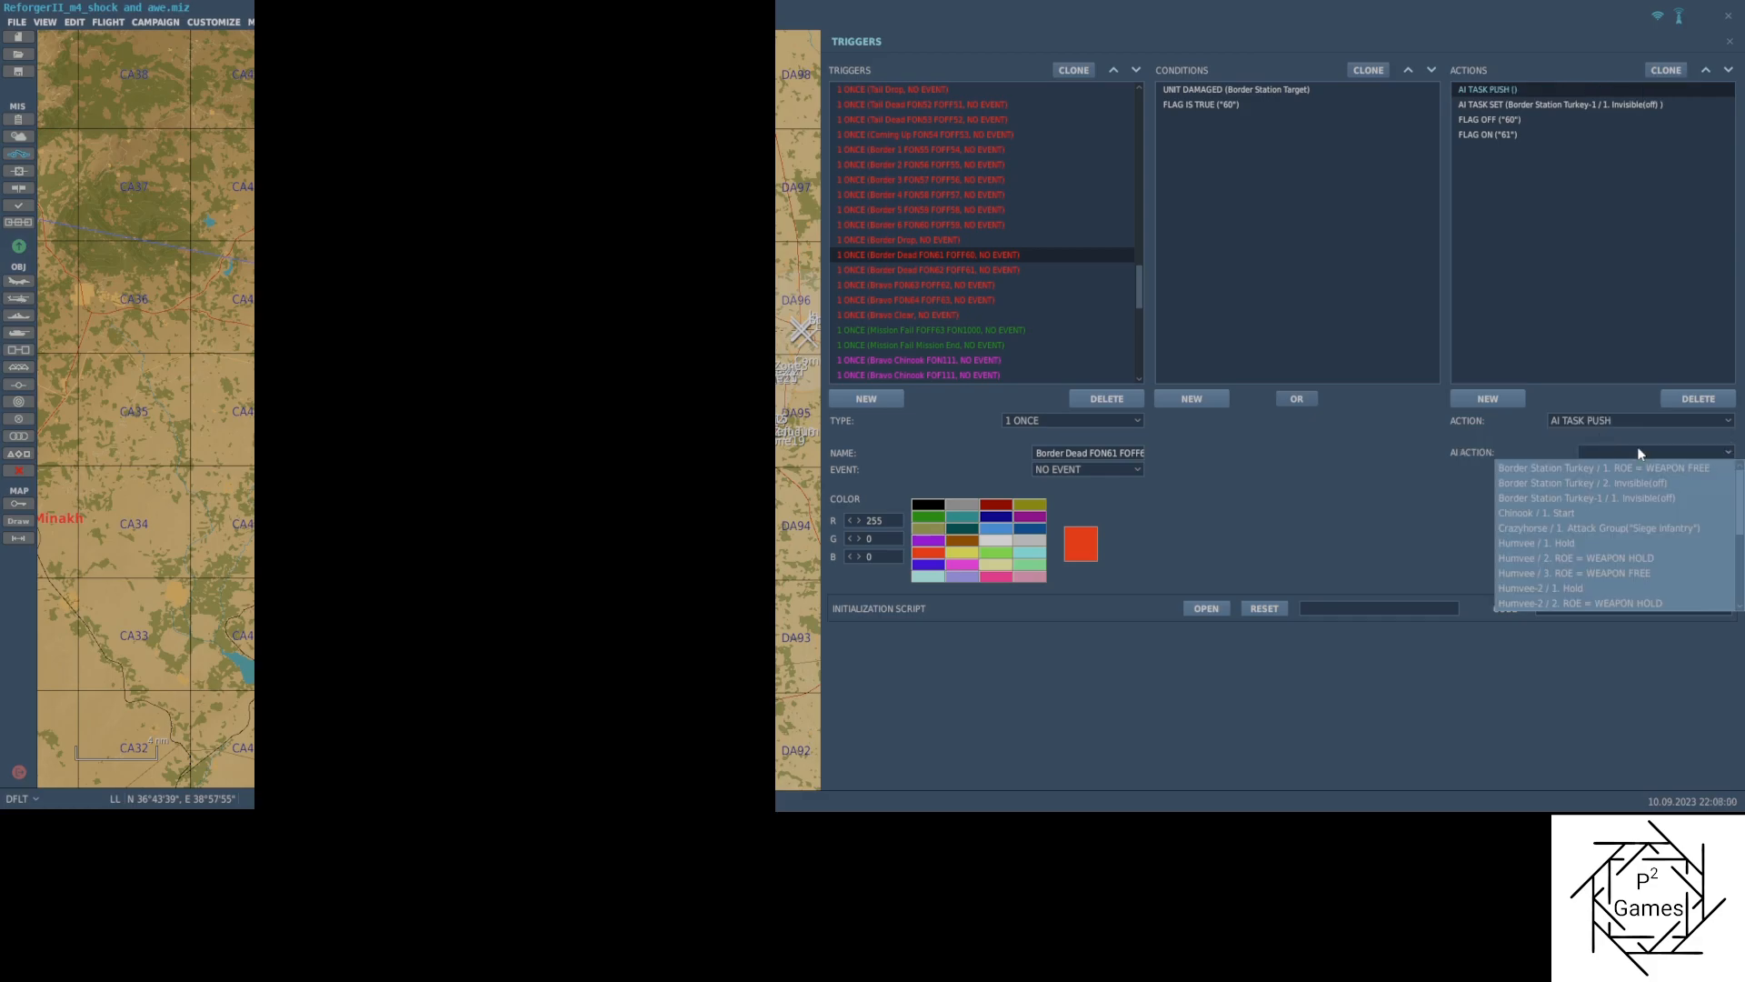
click(1681, 469)
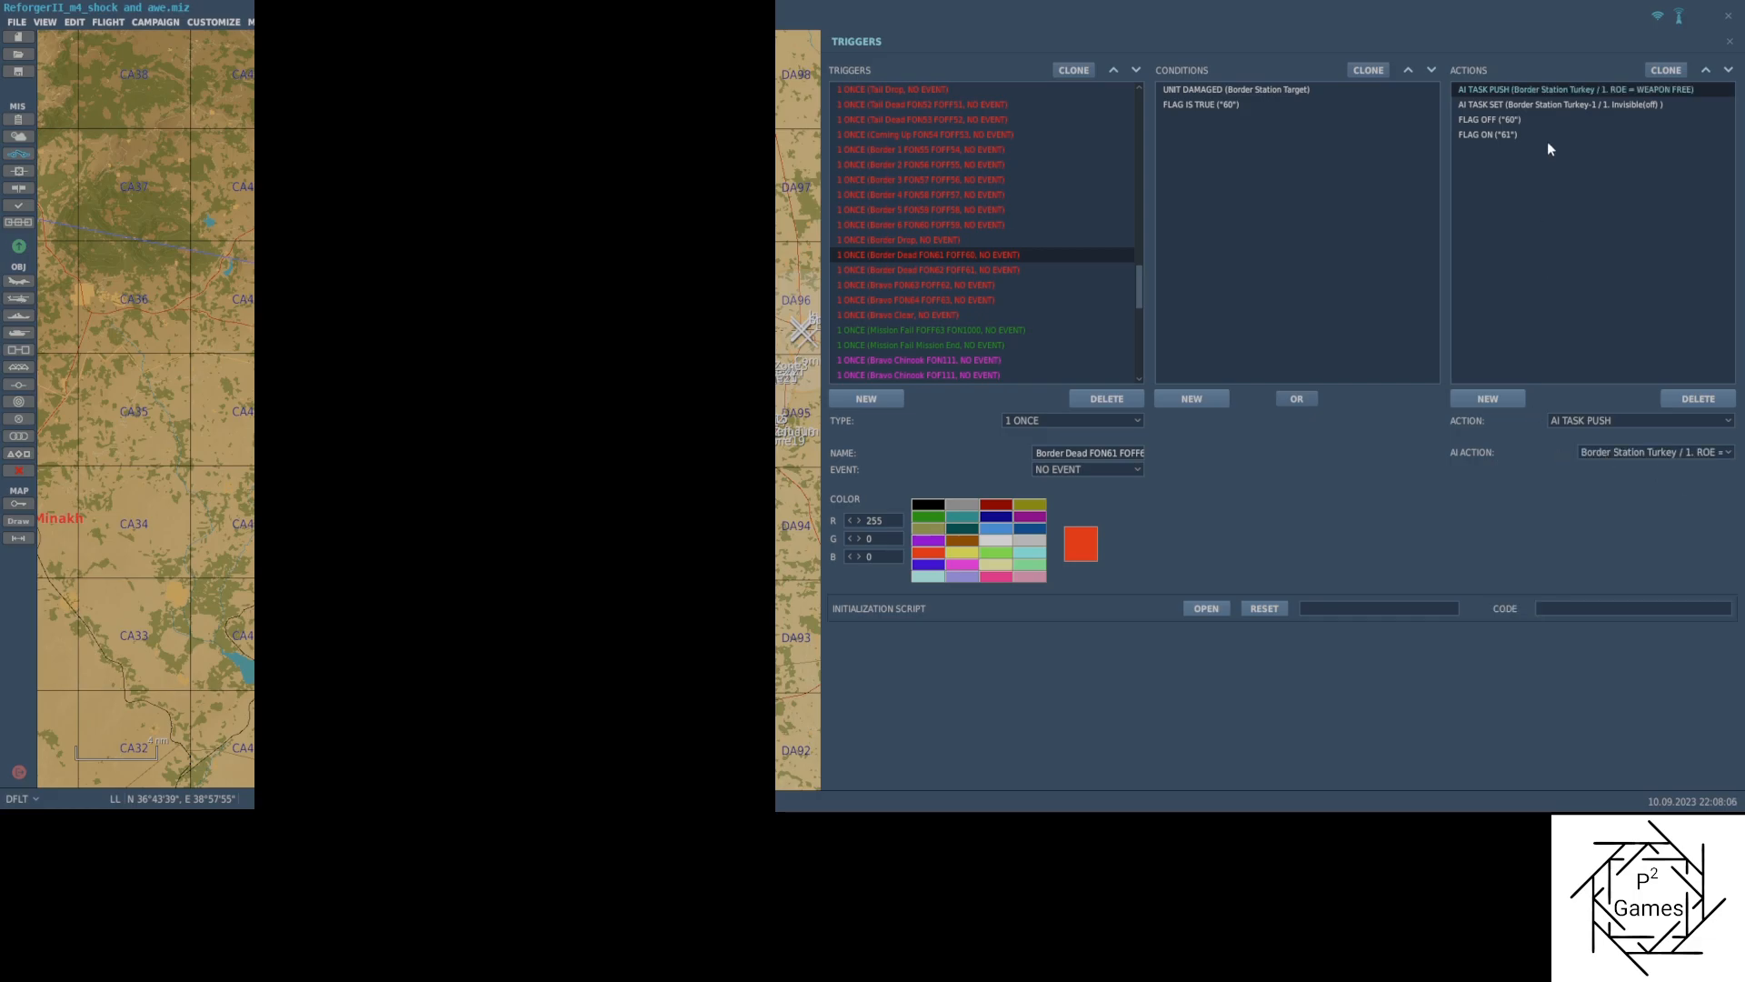
Change the second action of the Border Dead trigger to AI TASK PUSH with Border Station Turkey-1 / 1. Invisible(off)
click(1479, 107)
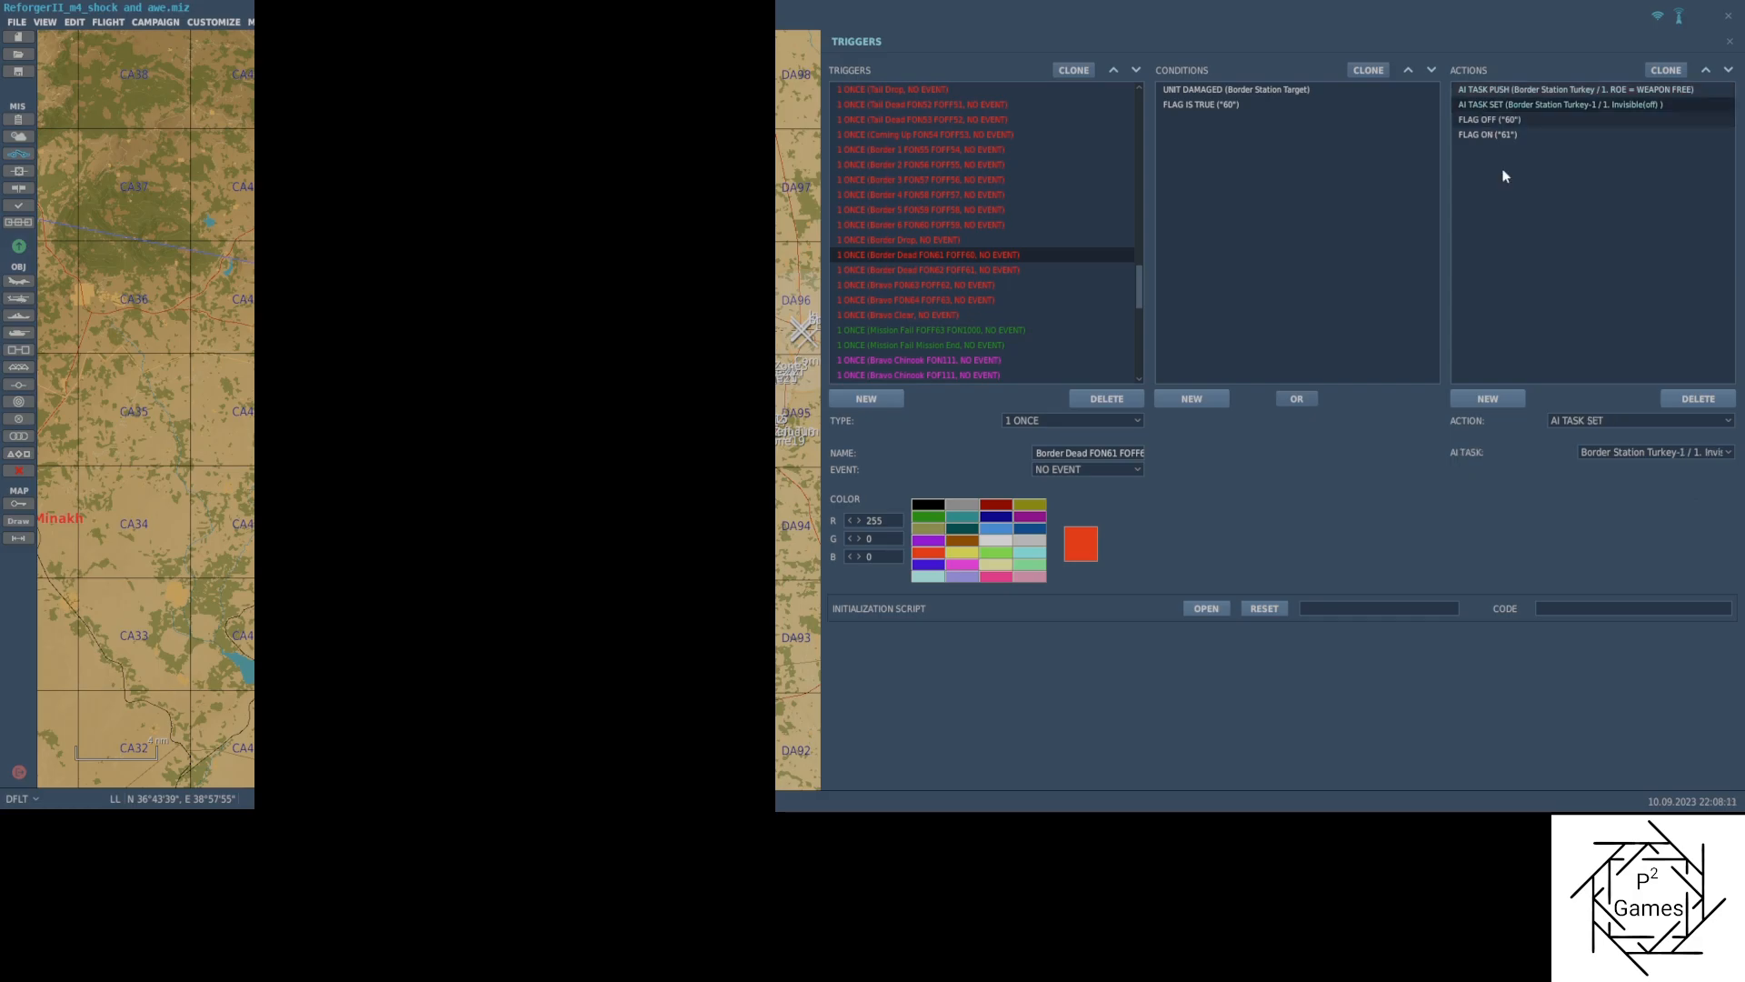
click(1605, 423)
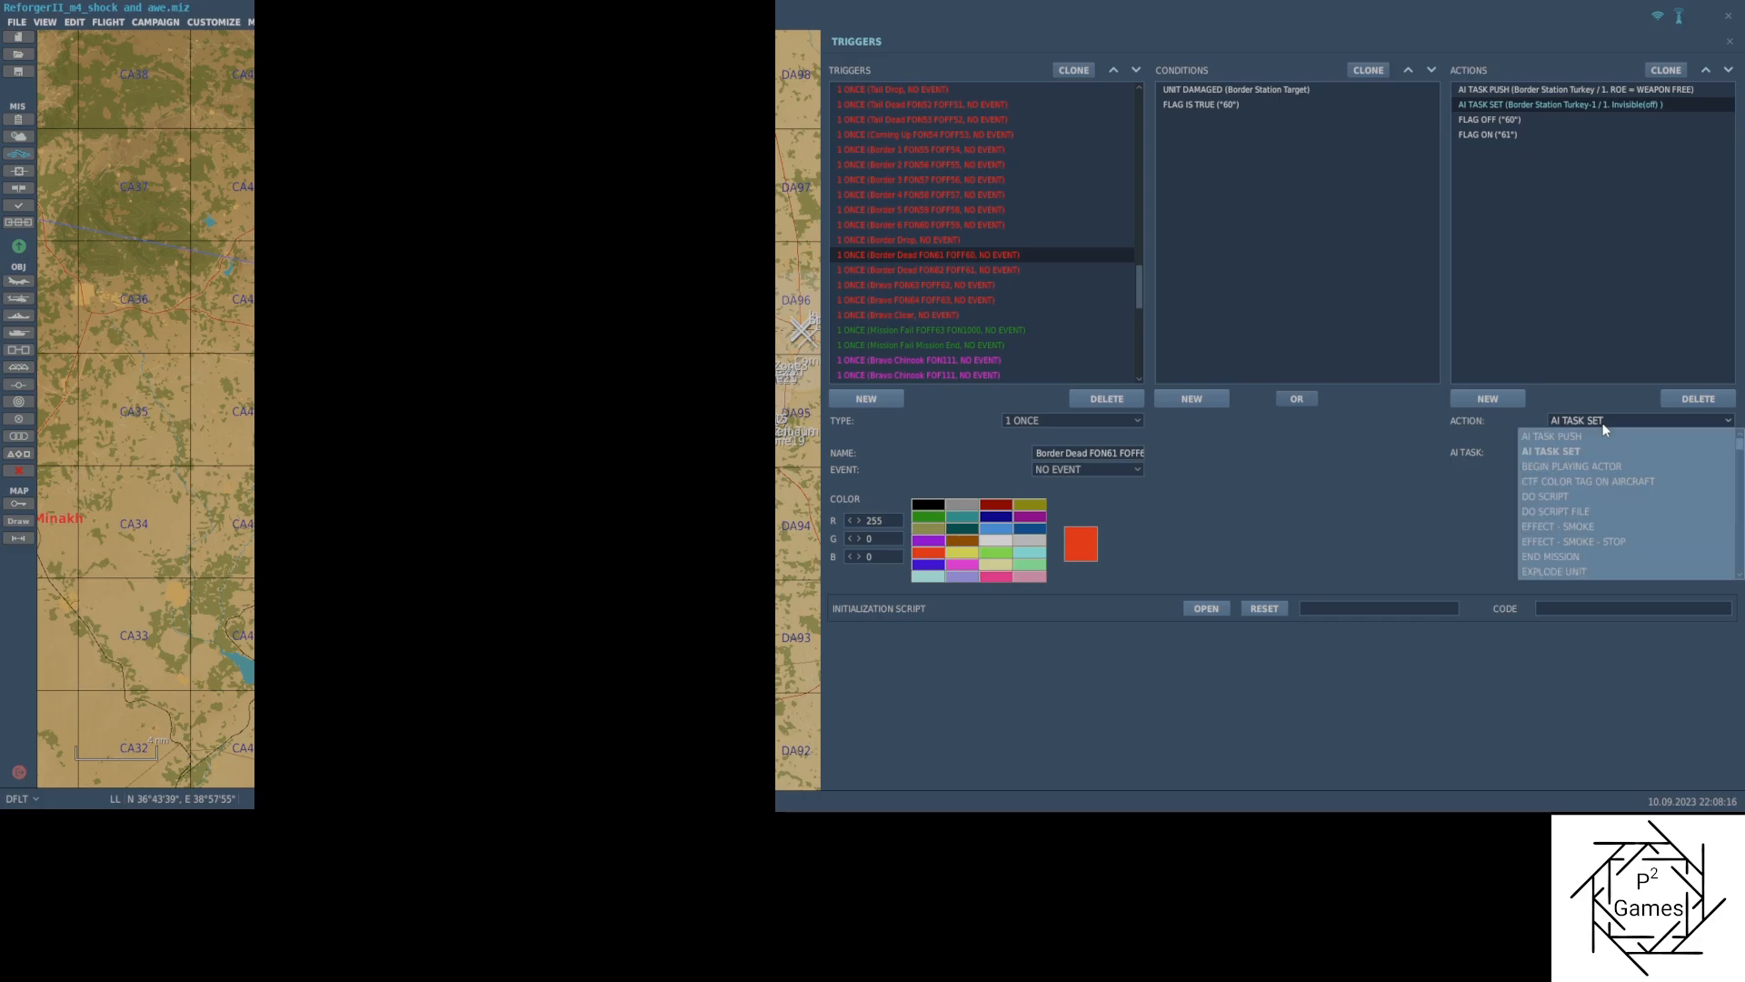
click(1578, 436)
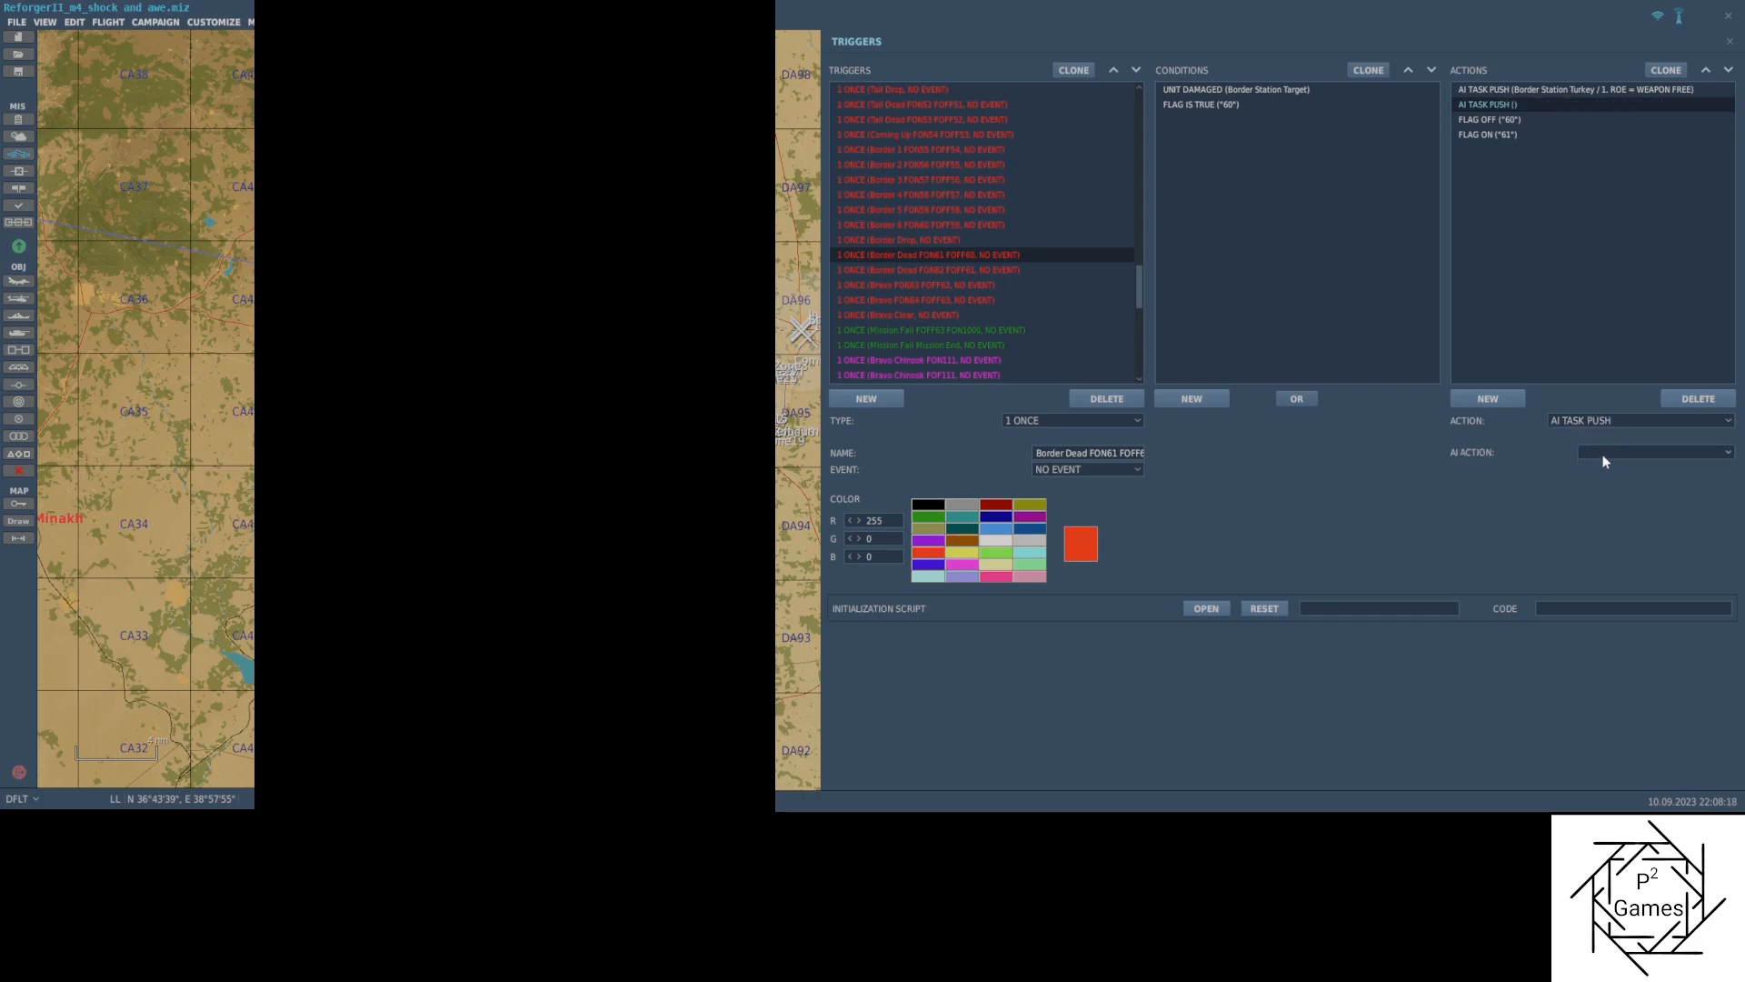
click(1604, 457)
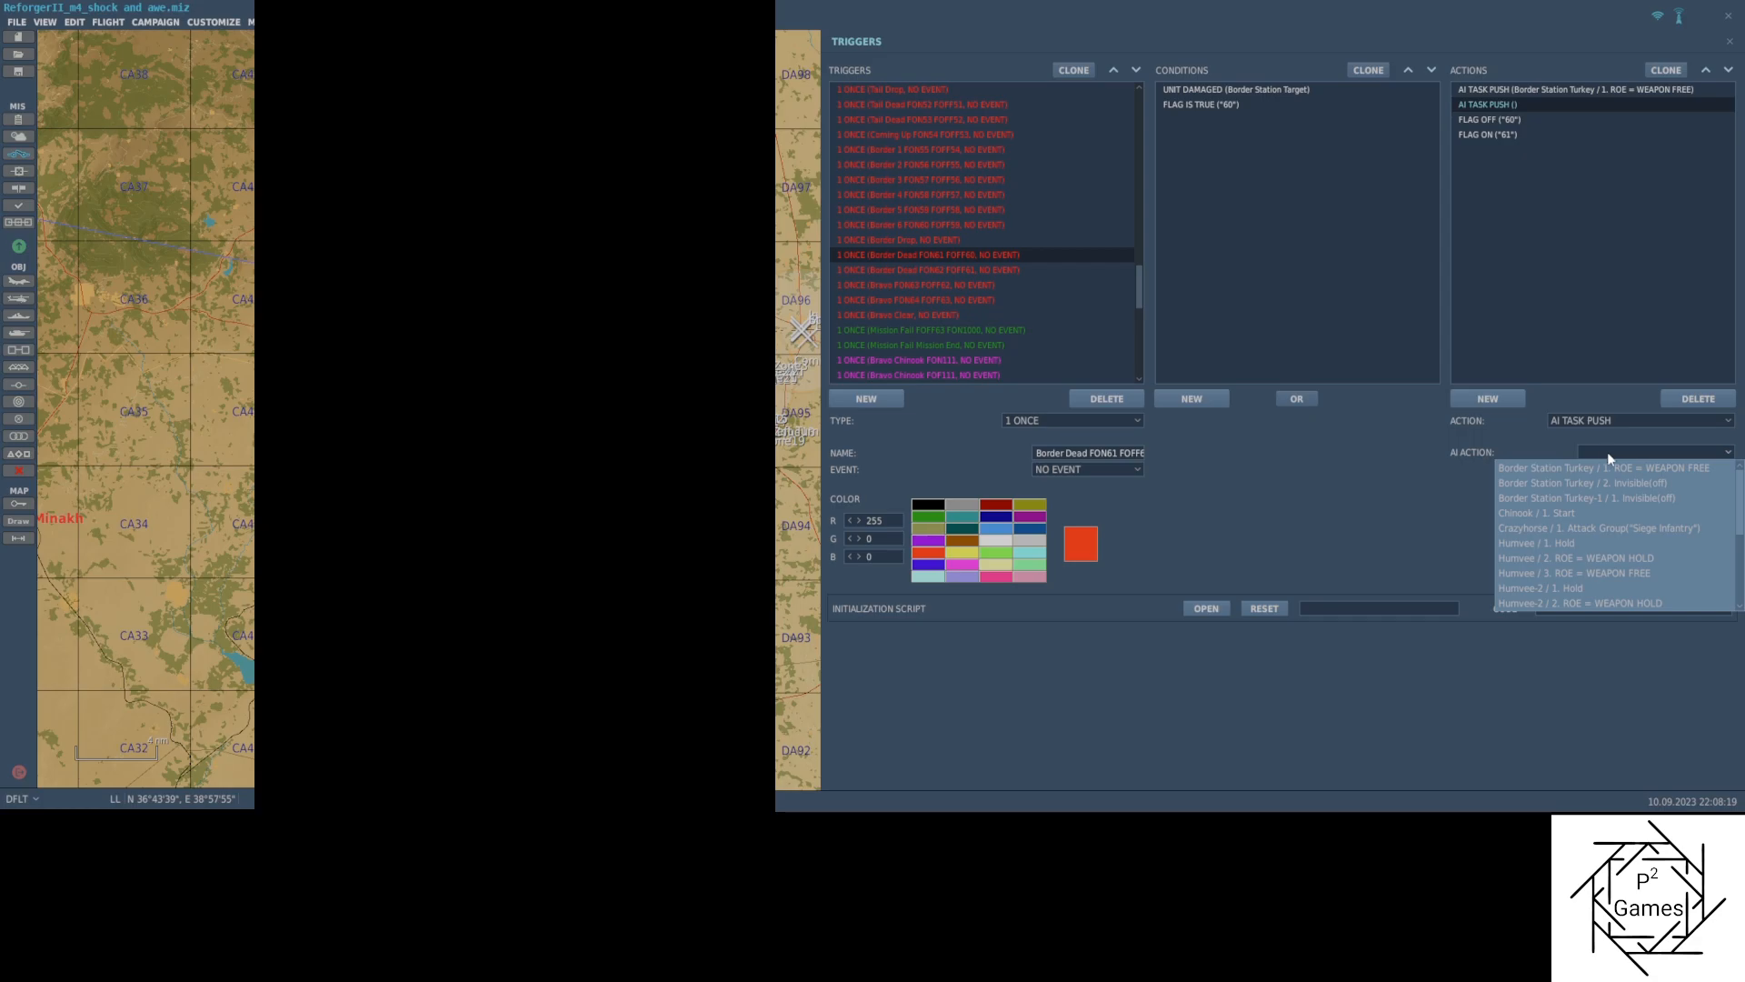
click(1669, 497)
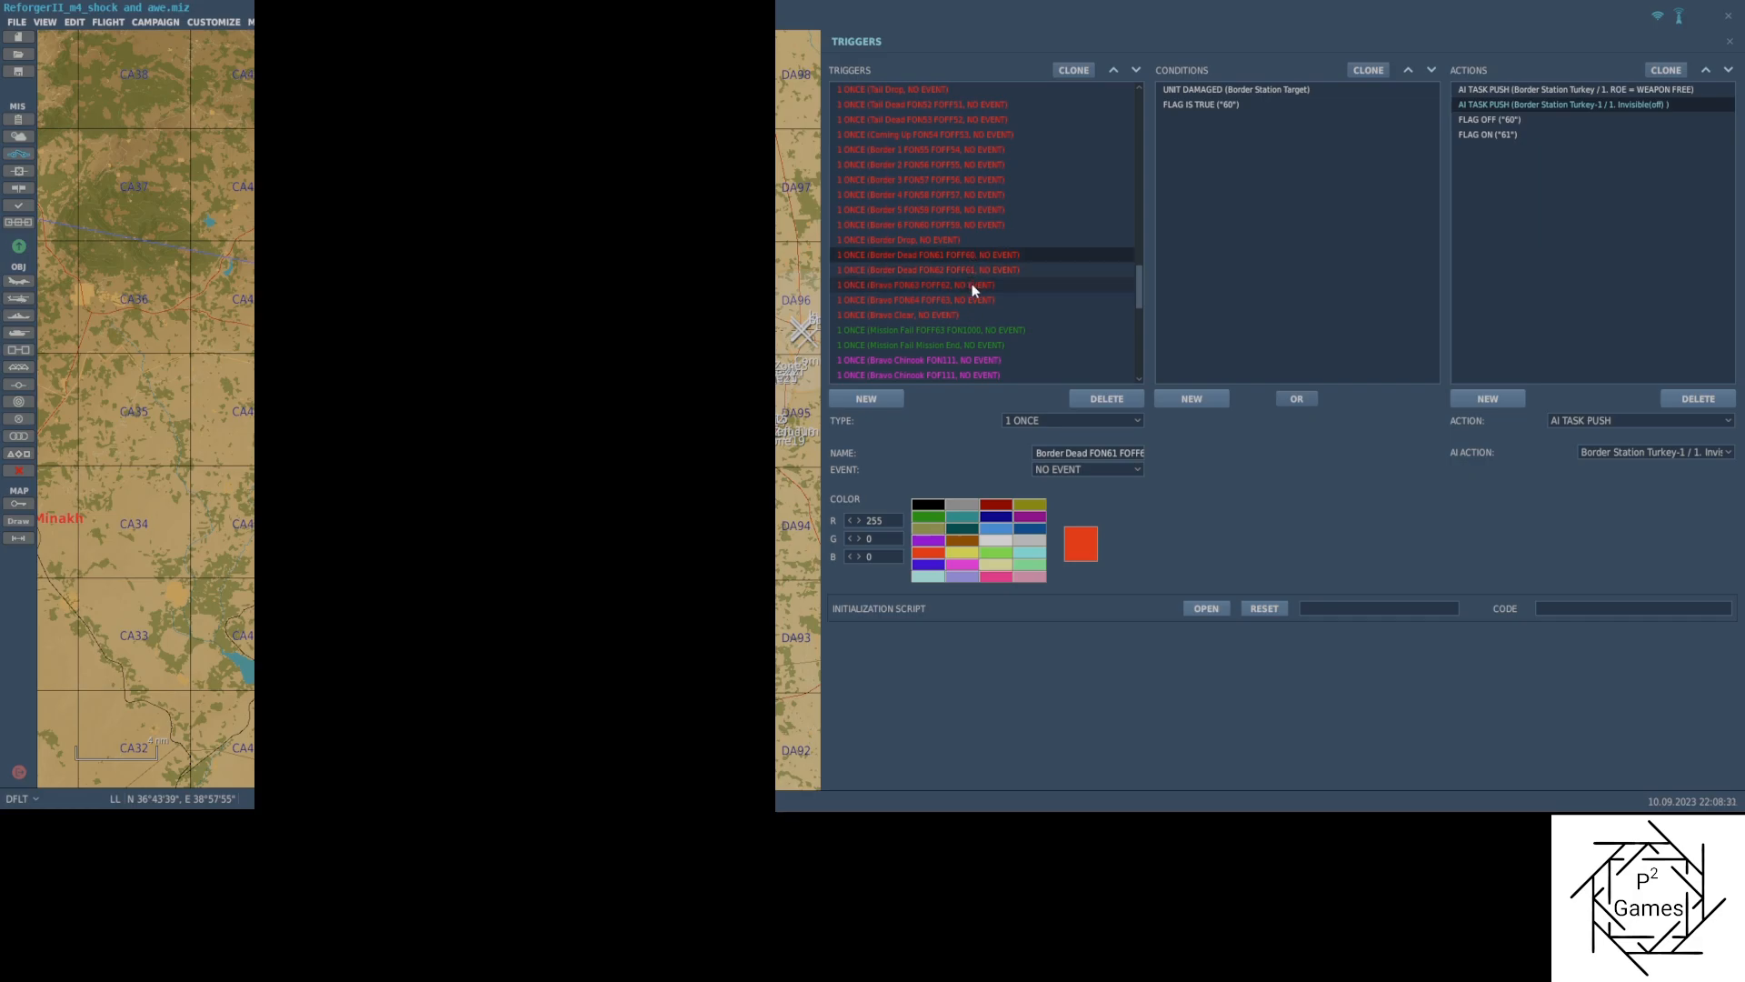
Change the AI task action of the "Bravo Chinook FOF111" trigger to AI TASK PUSH with Chinook / 1. Start
scroll(1040, 315, down, 1)
scroll(1040, 314, down, 1)
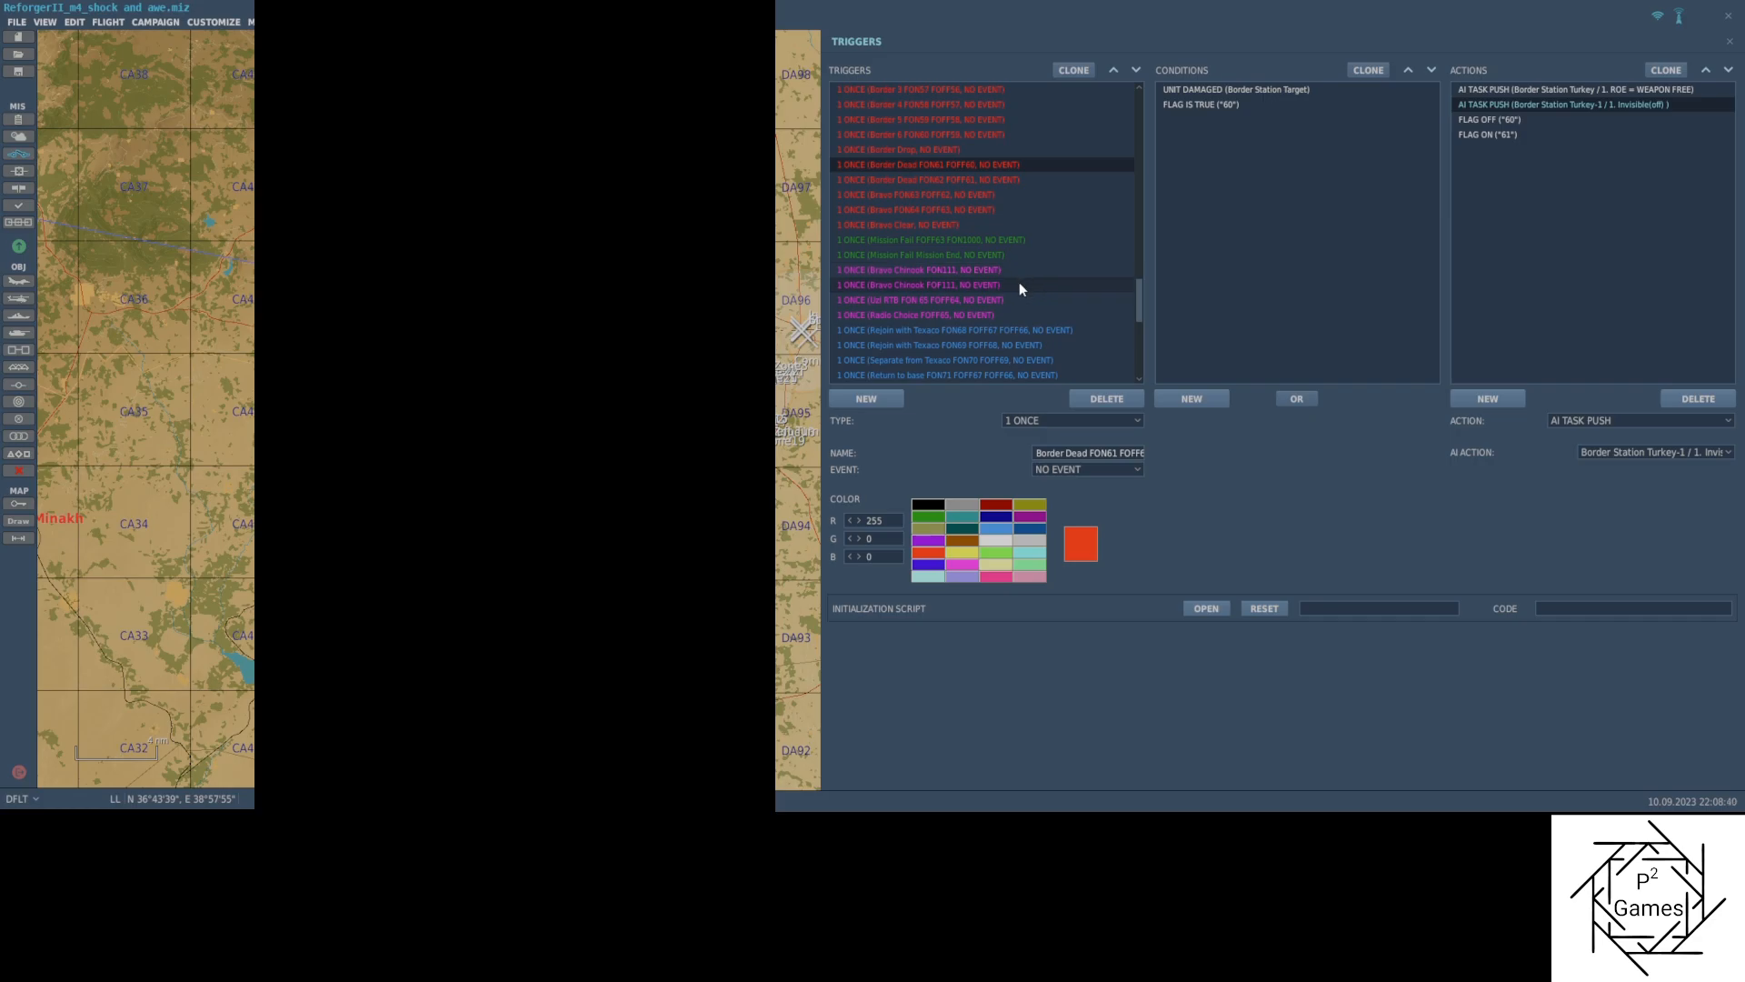
click(1019, 284)
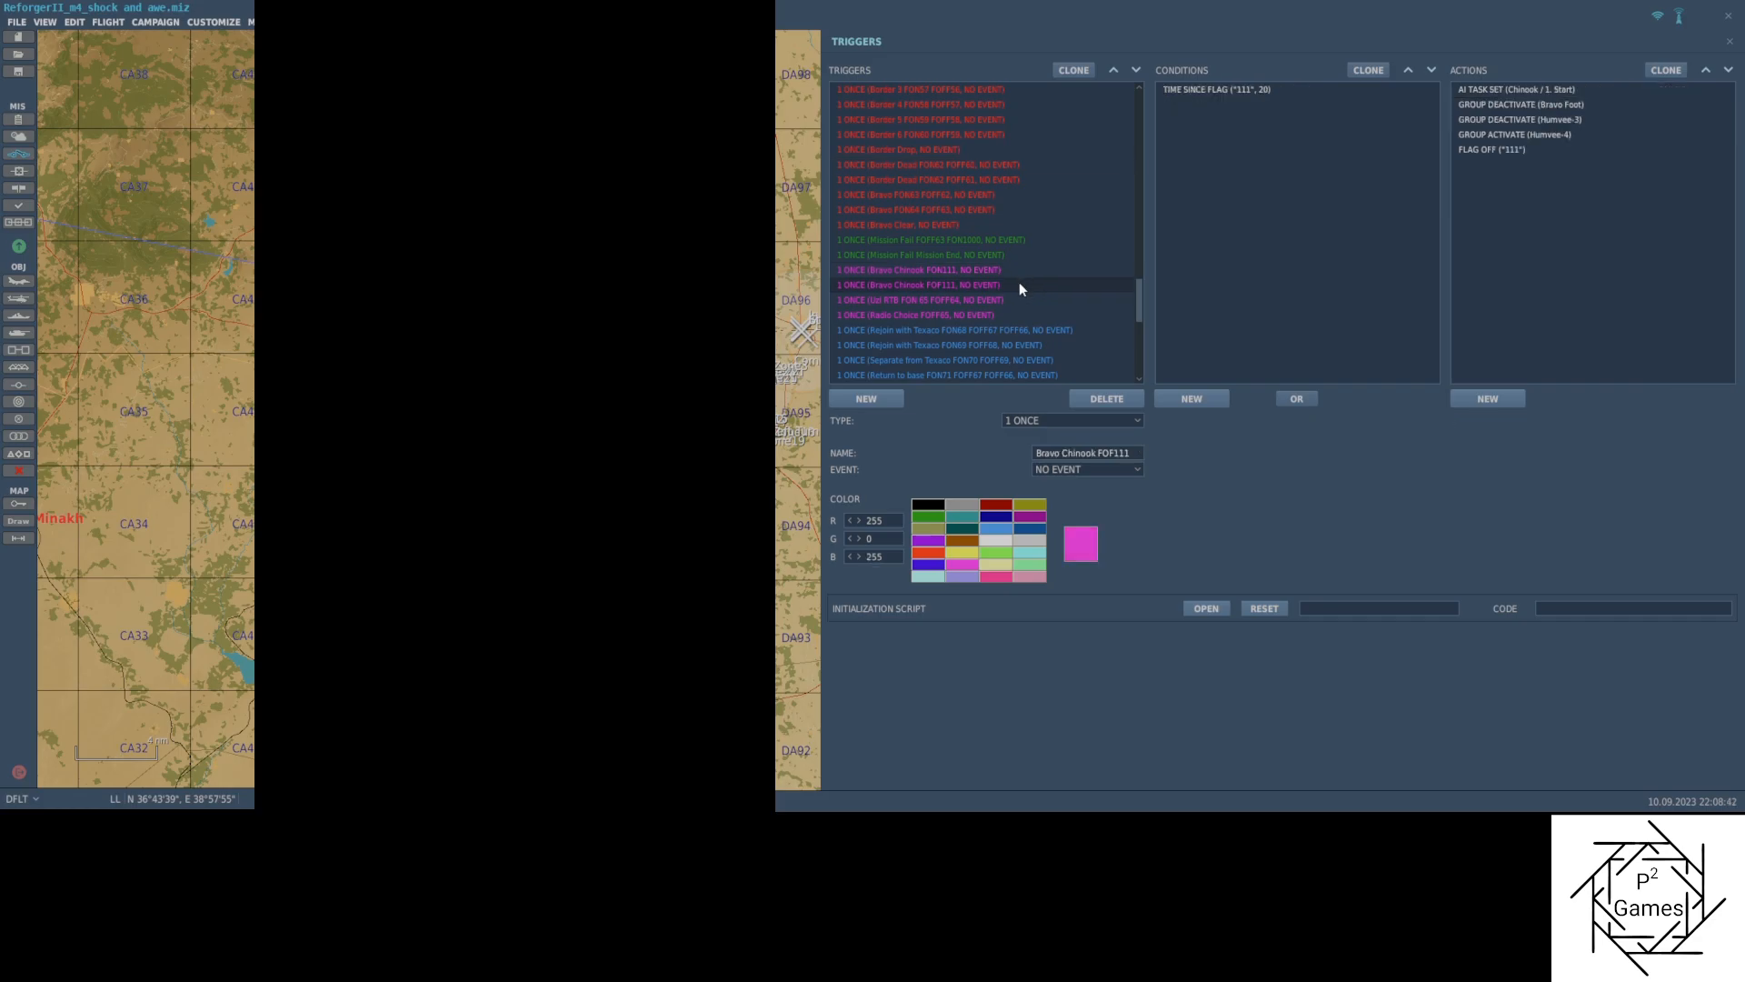
click(1537, 93)
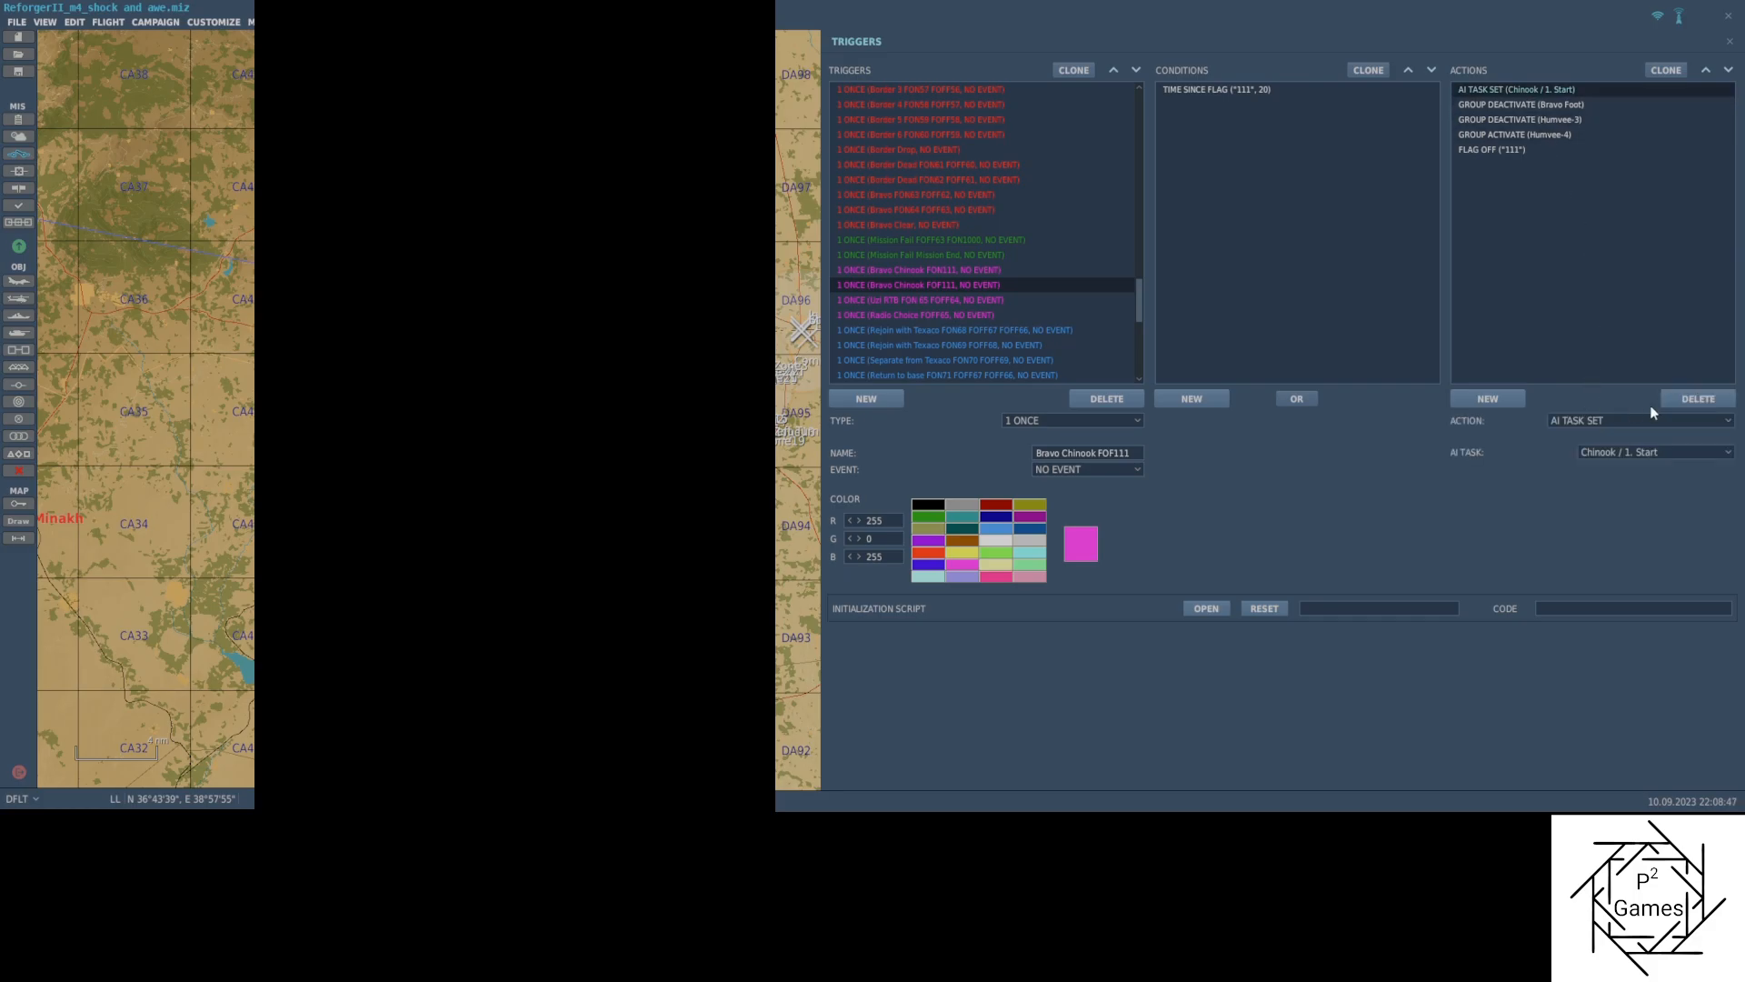
click(1579, 420)
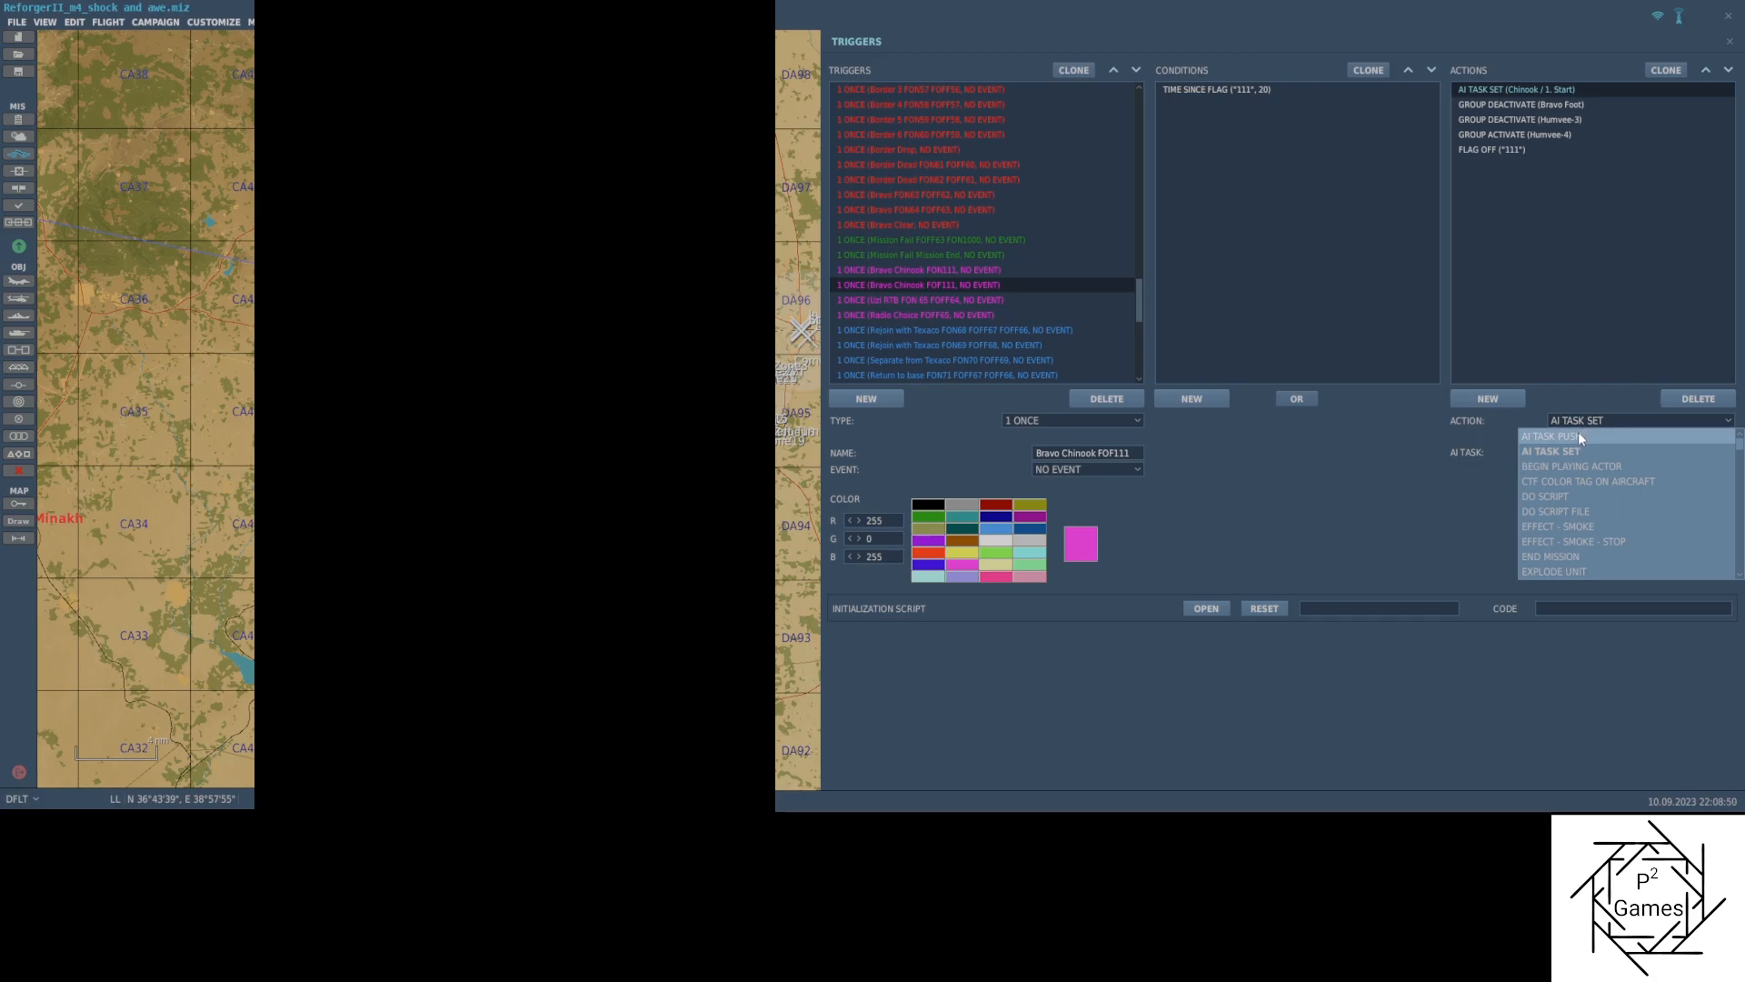
click(1579, 436)
click(1623, 451)
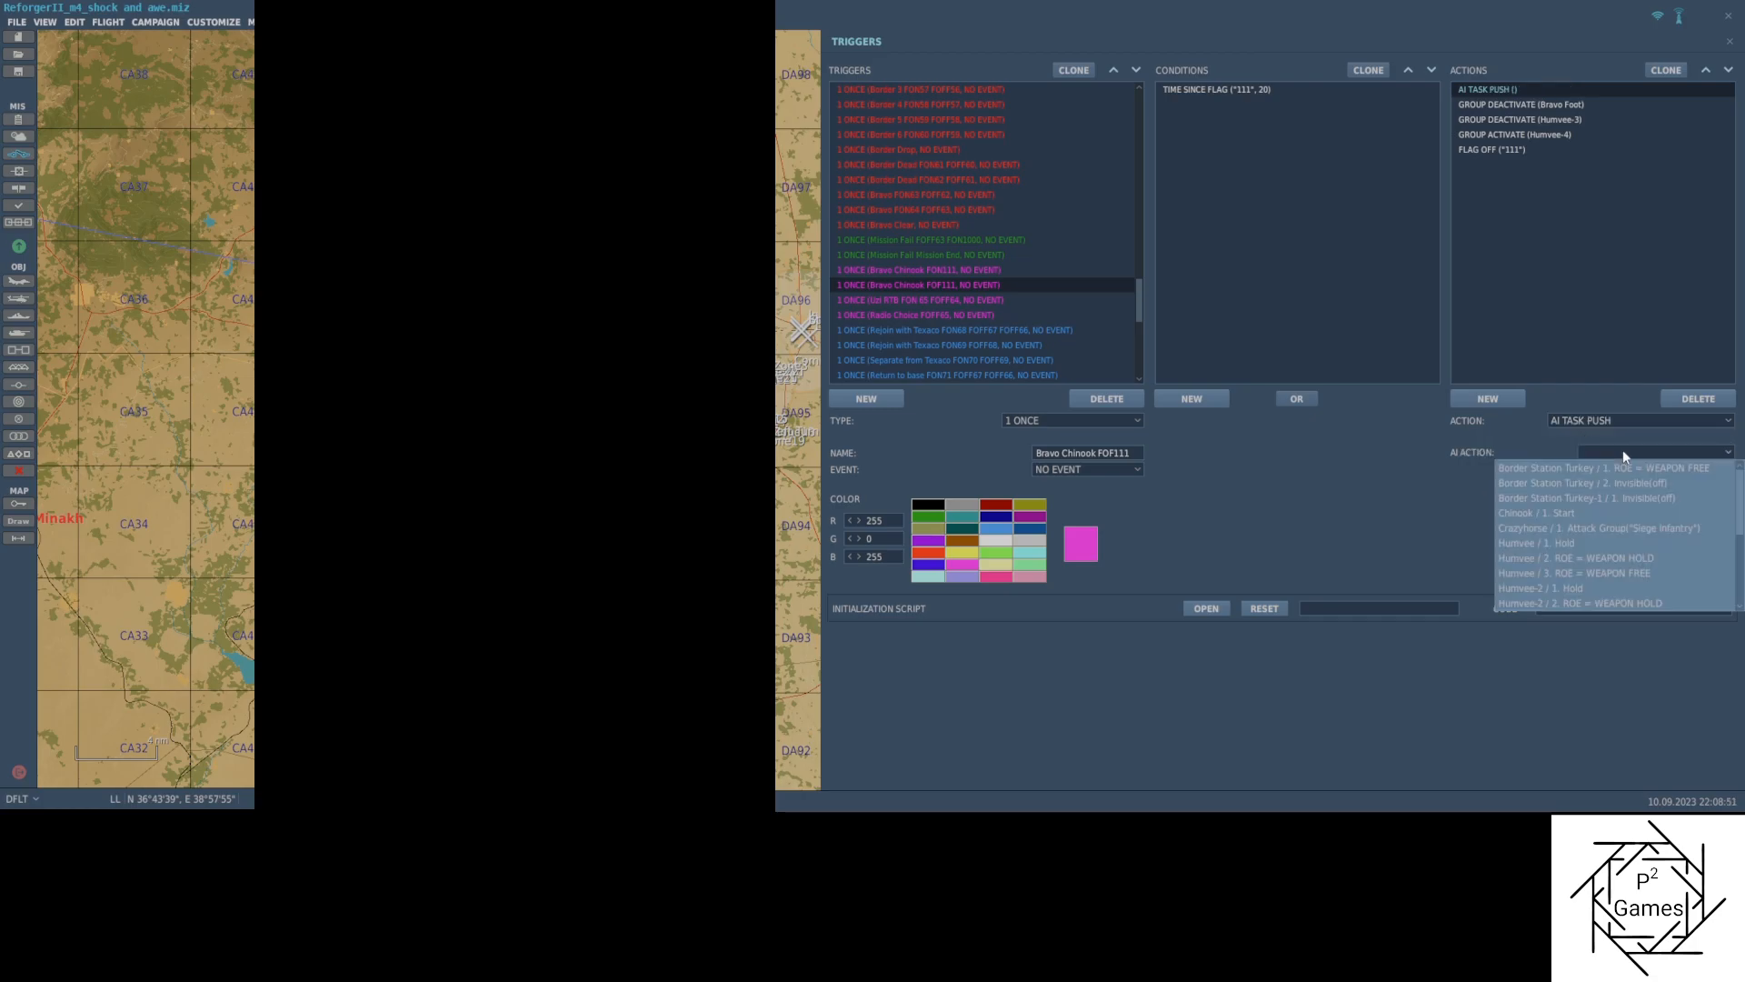
click(1601, 514)
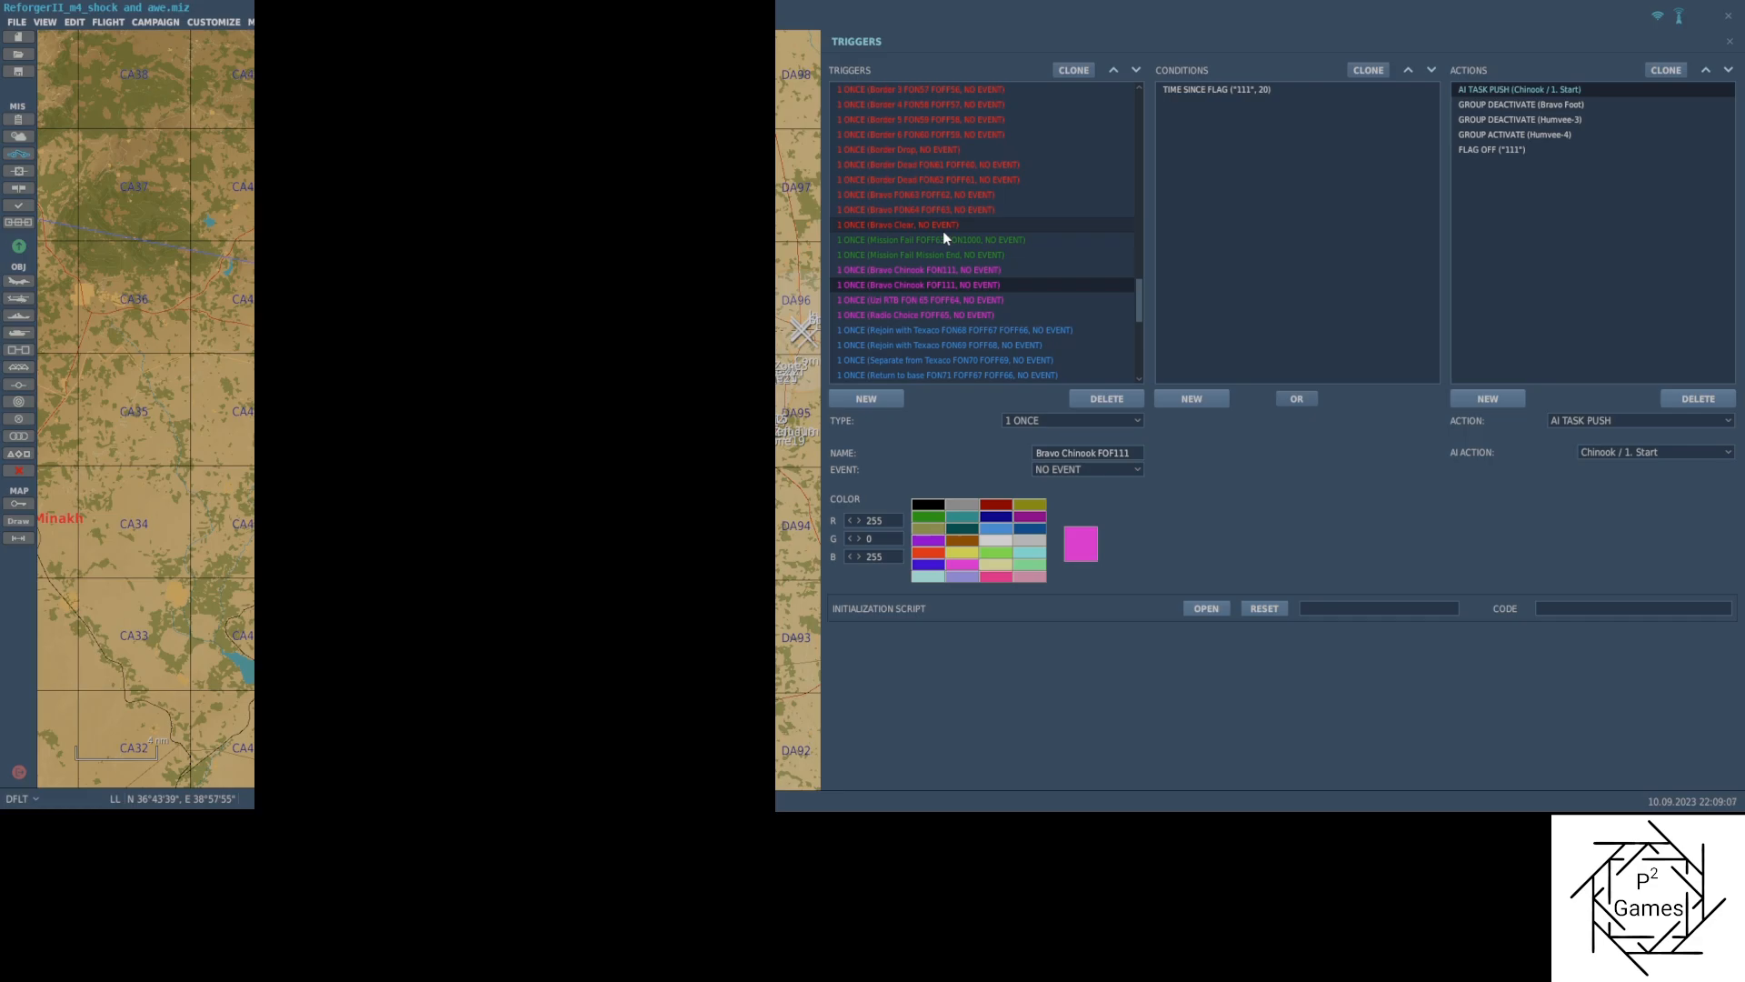
In the Rejoin with Texaco trigger that reads flags 66 and 67, require flag 67 to be true and flag 66 to be false
scroll(942, 231, down, 3)
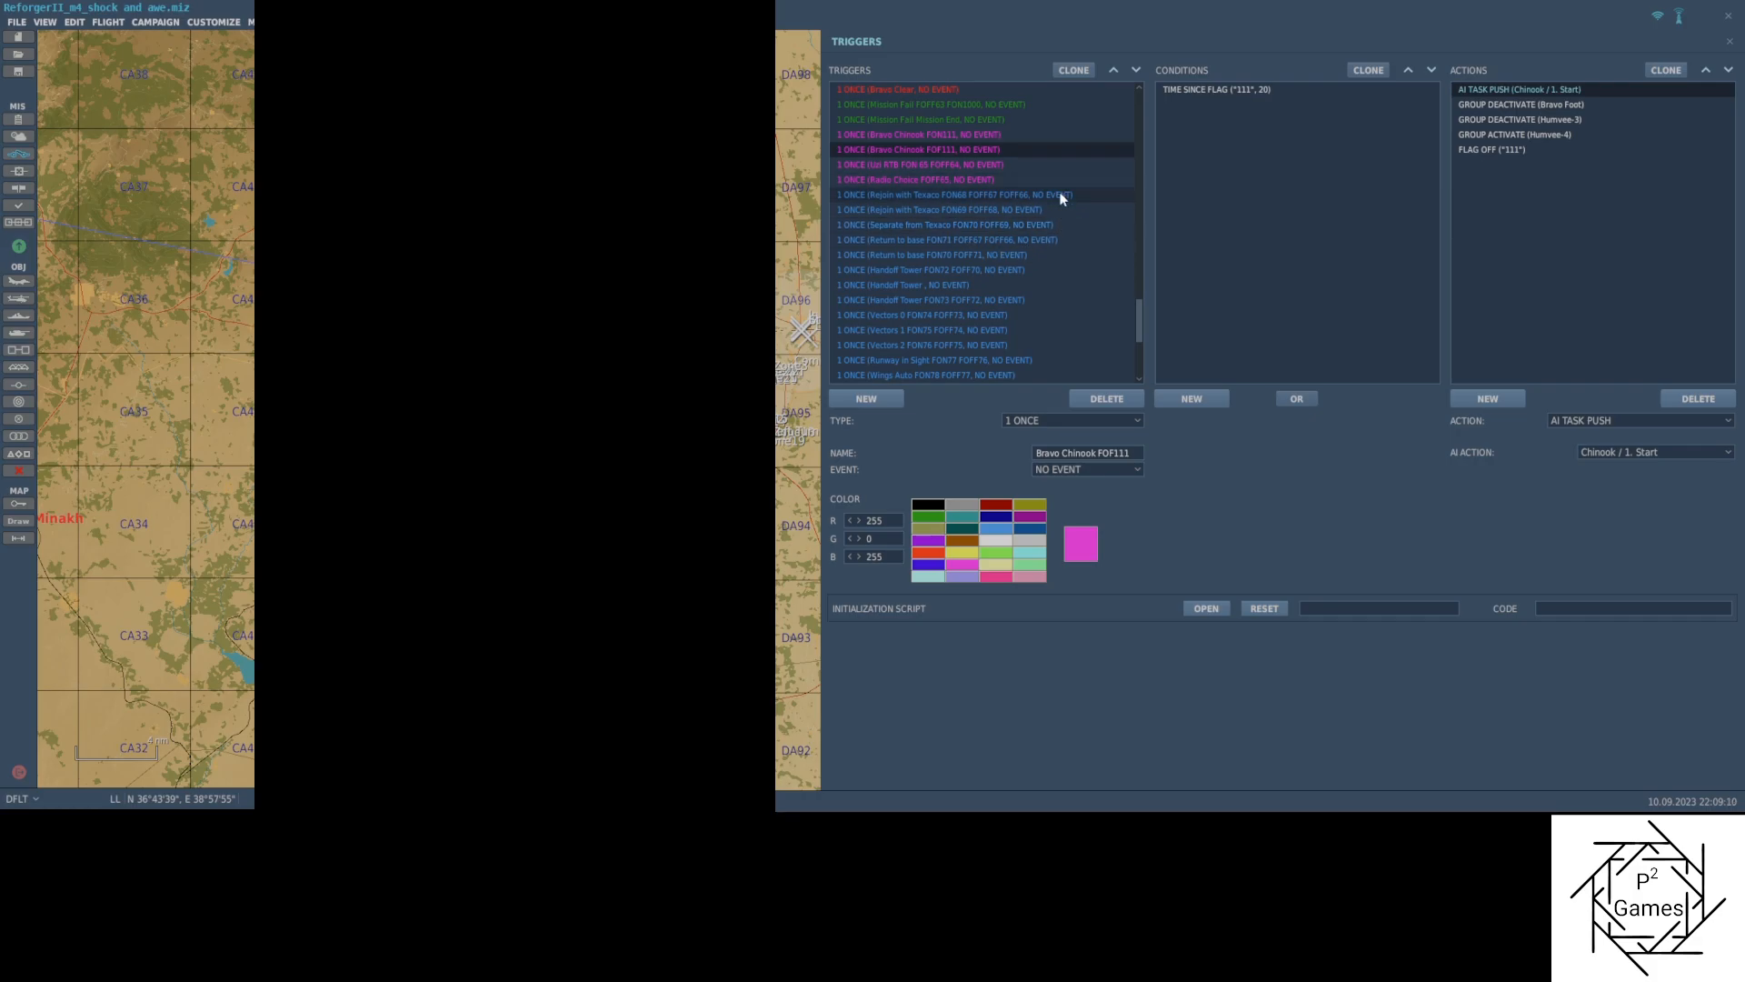
click(1002, 196)
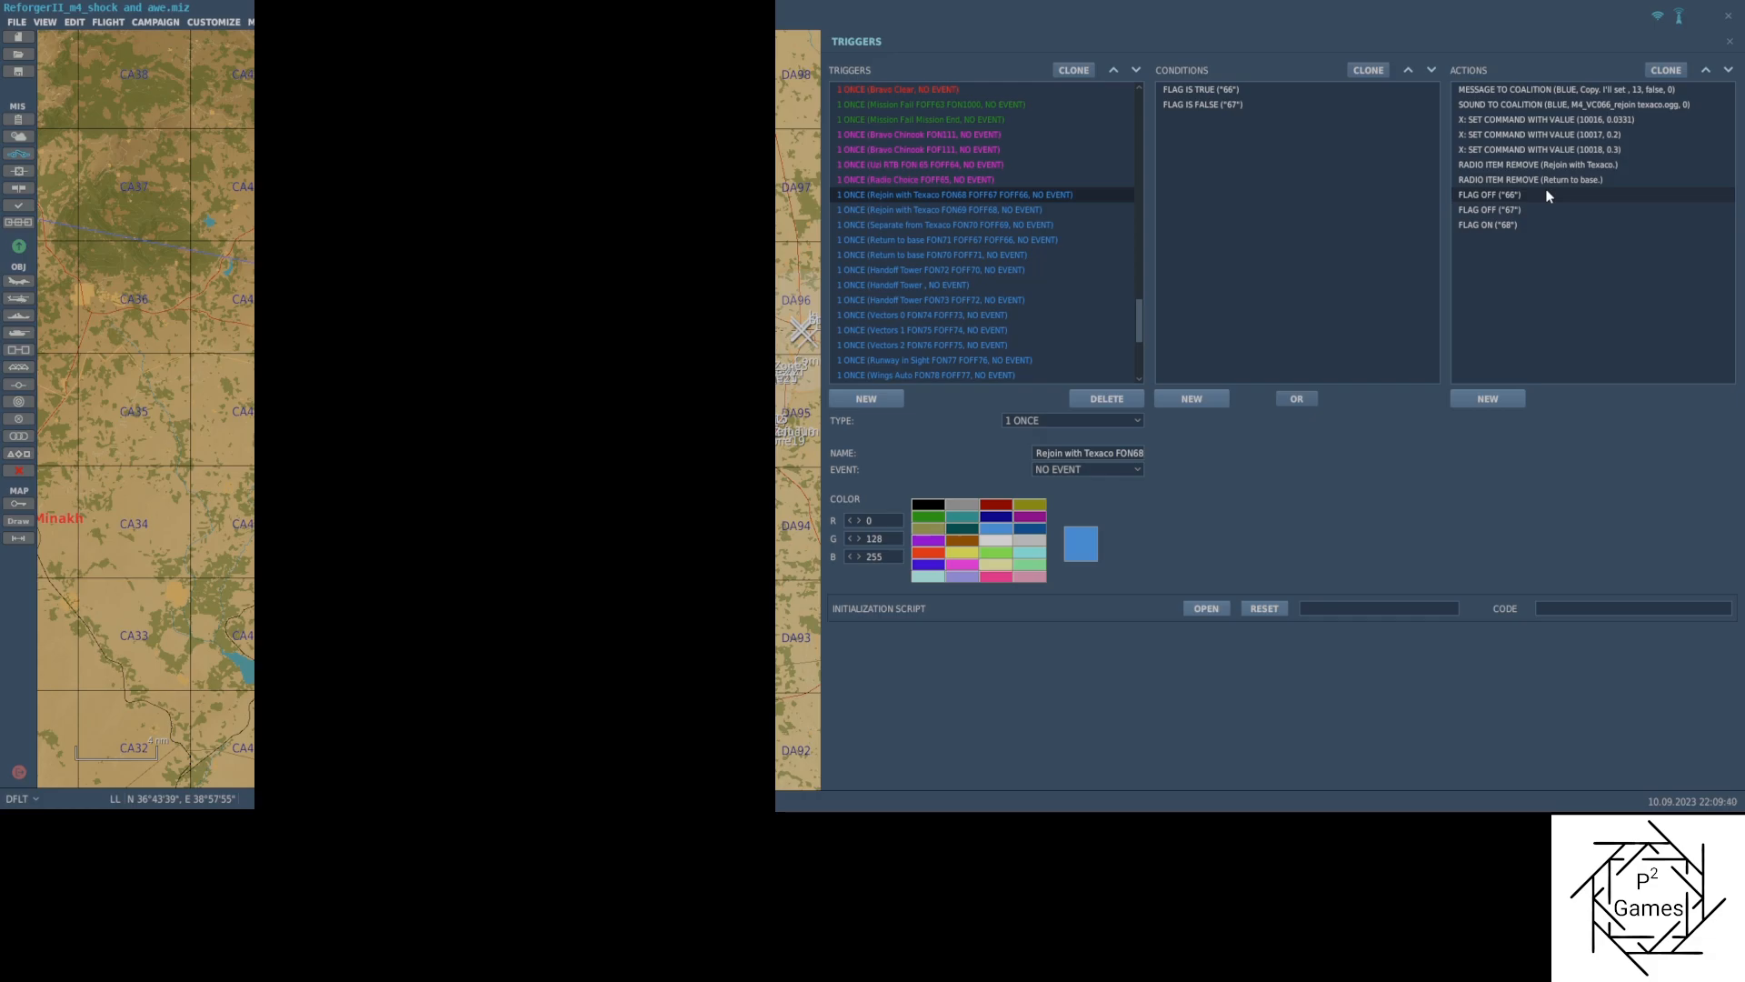
click(1191, 90)
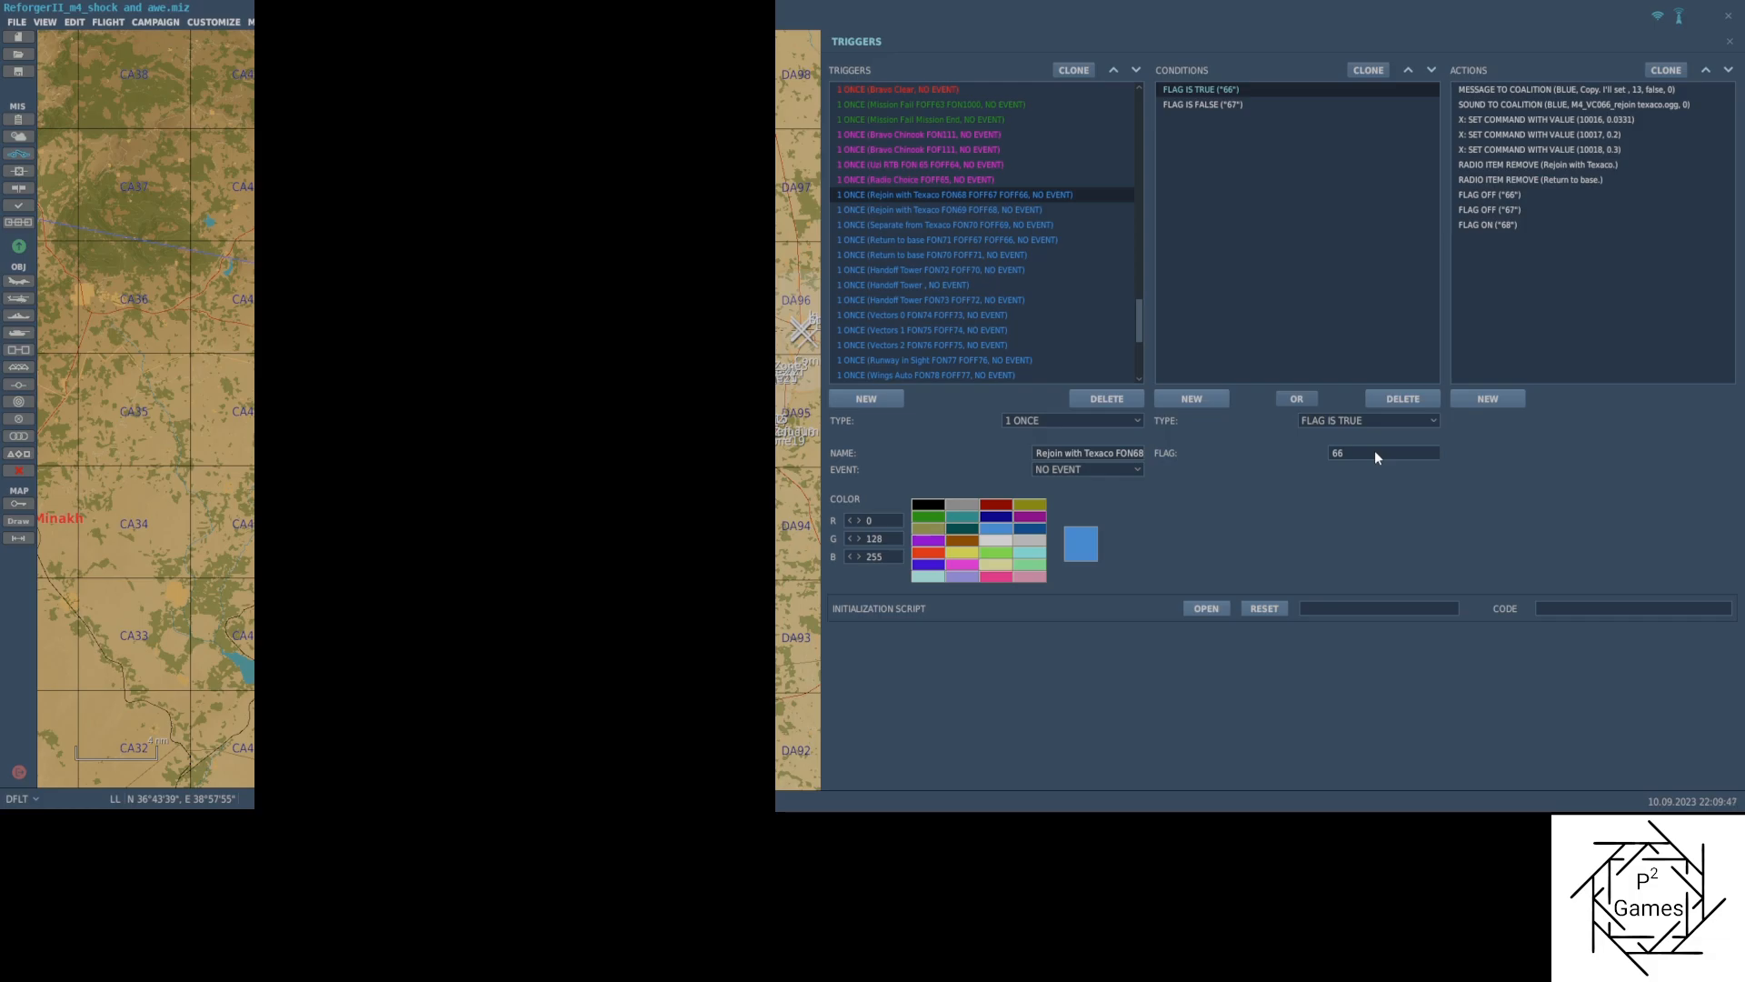
key(BackSpace)
text(7)
click(1207, 104)
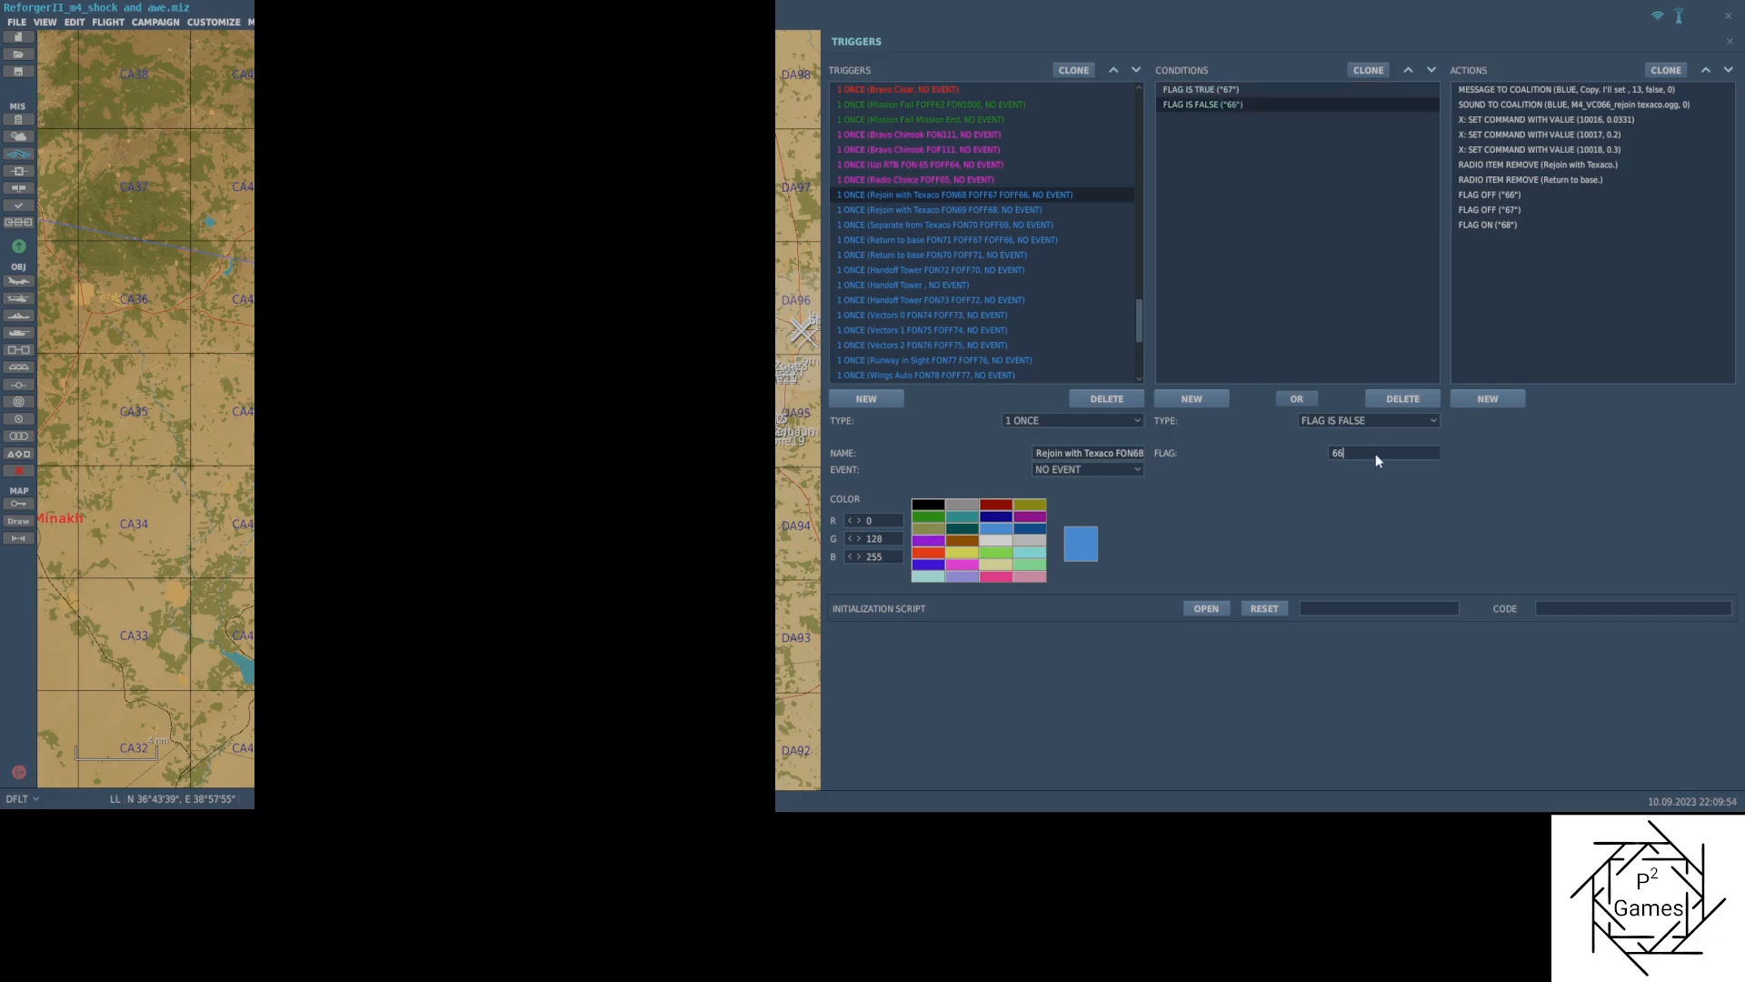
In the "Return to base FON71 FOFF67 FOFF66" trigger, require flag 66 to be true and flag 67 to be false
click(1011, 241)
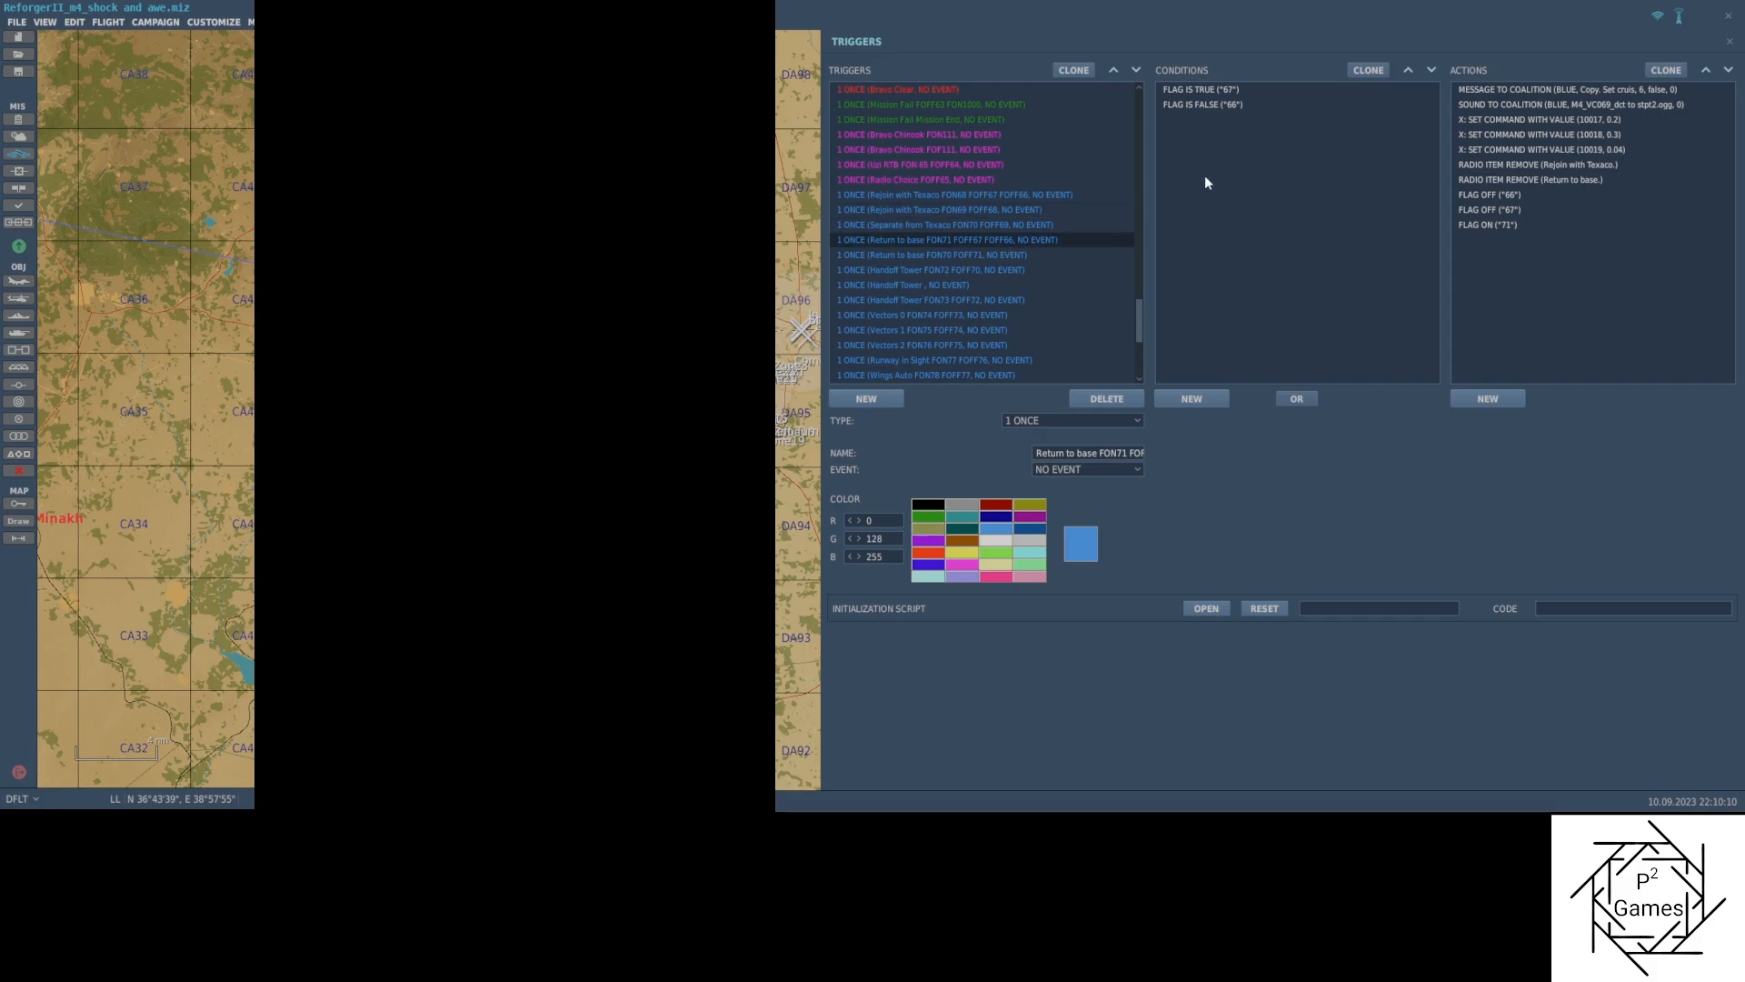
click(1240, 91)
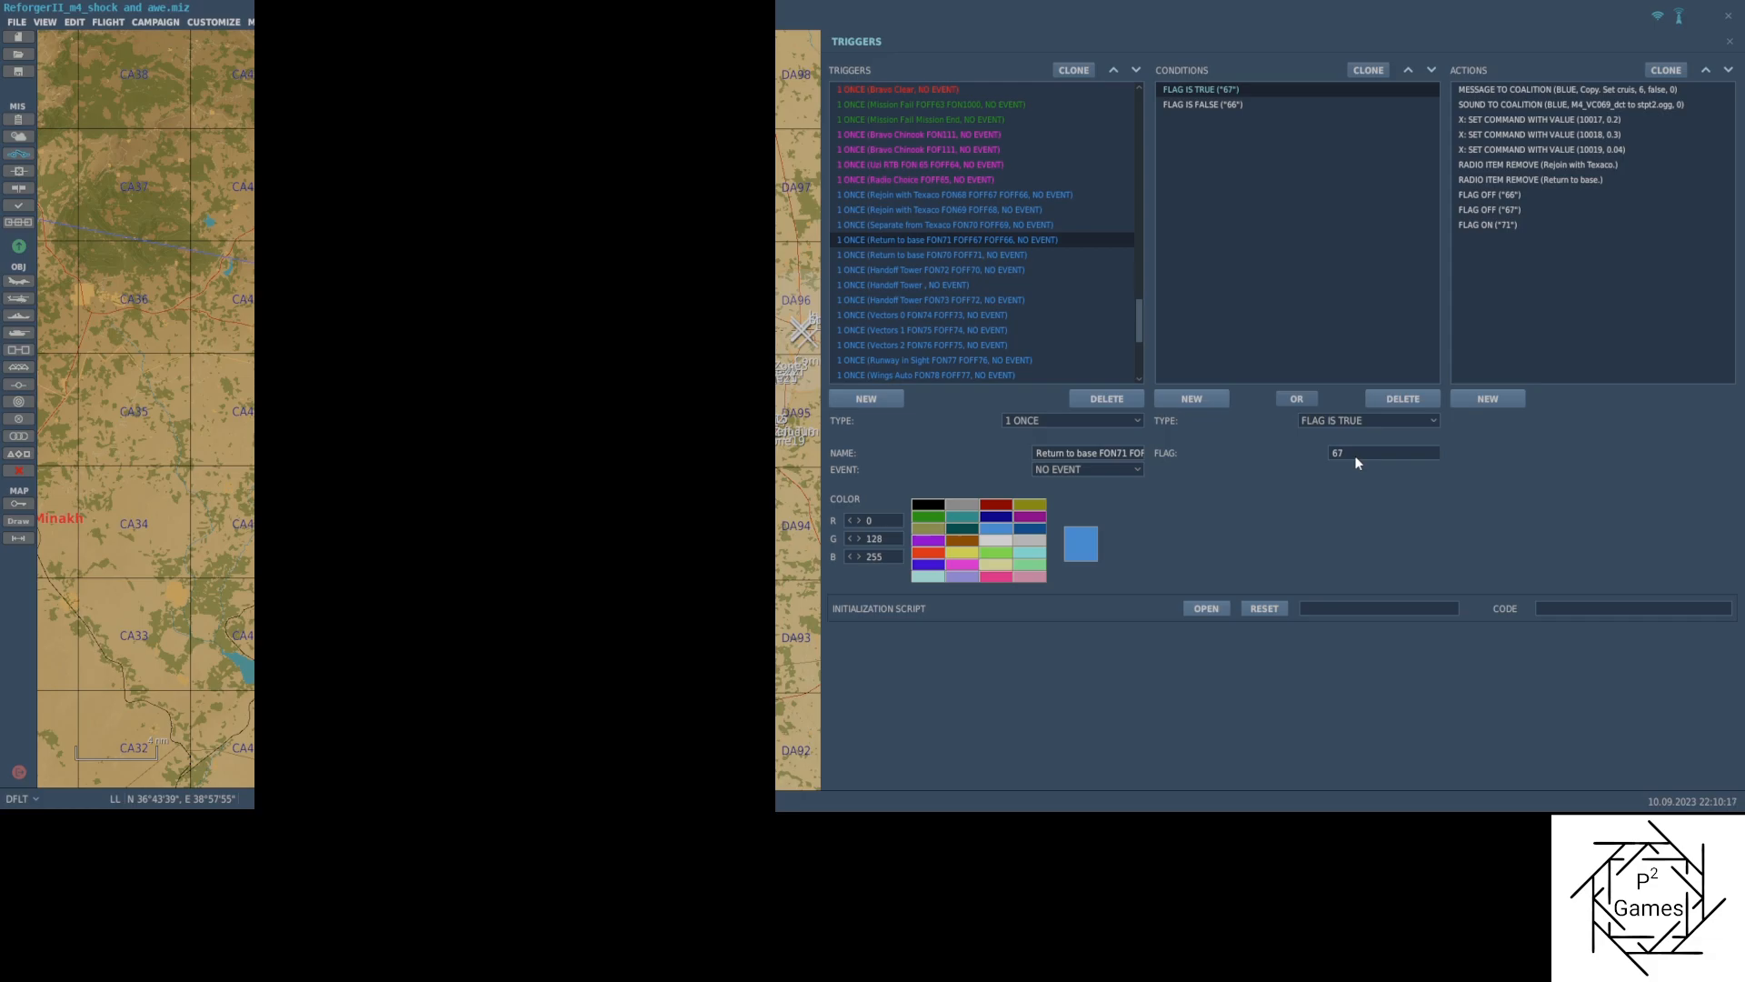
key(BackSpace)
text(6)
click(1207, 106)
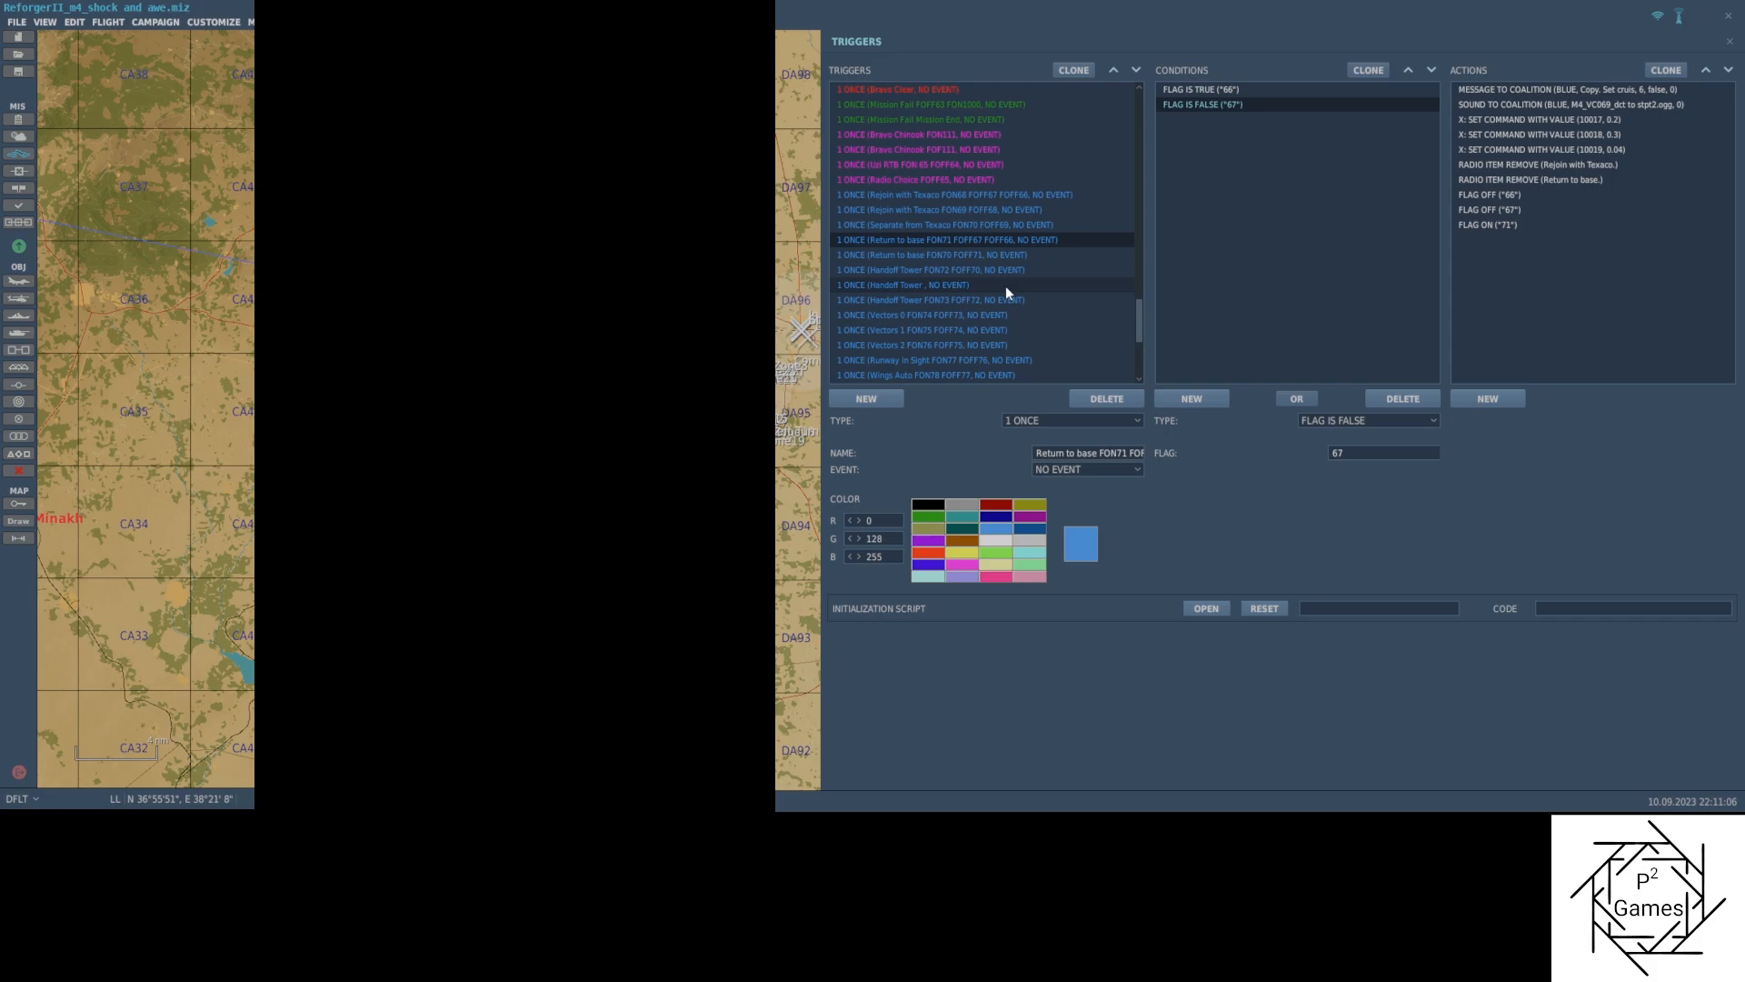
Create a new trigger and name it In Range FOFF13 FON14
scroll(1006, 285, up, 15)
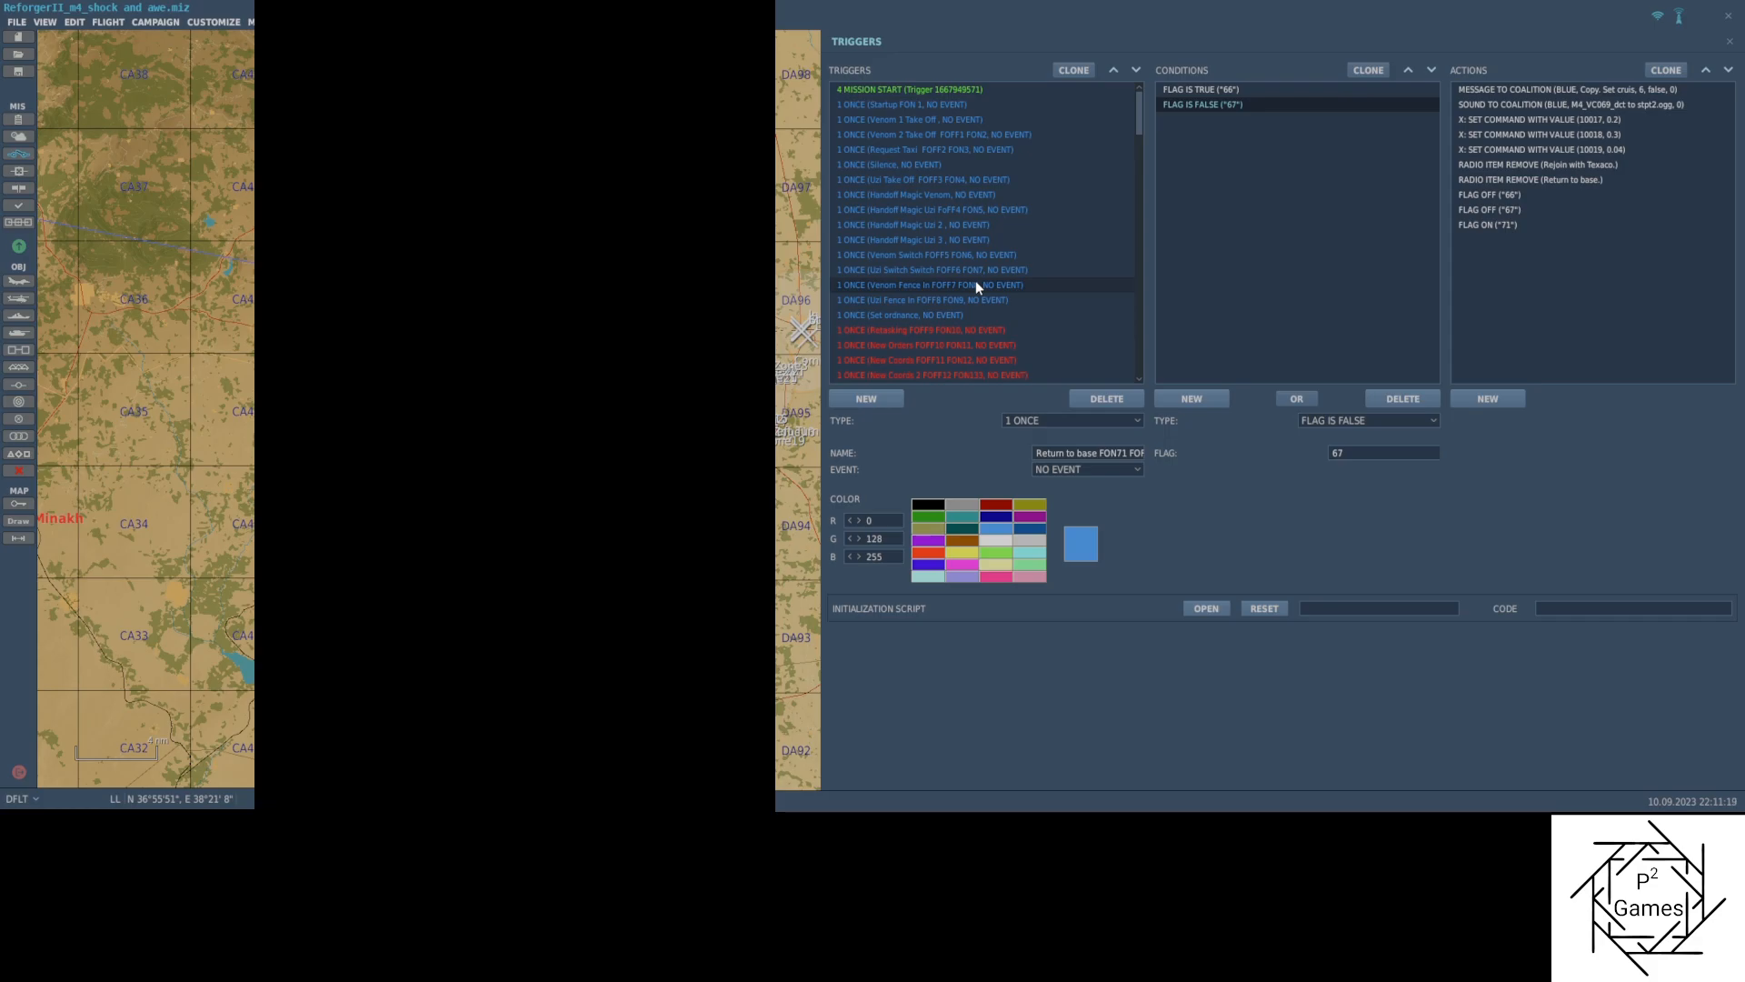
scroll(976, 284, down, 2)
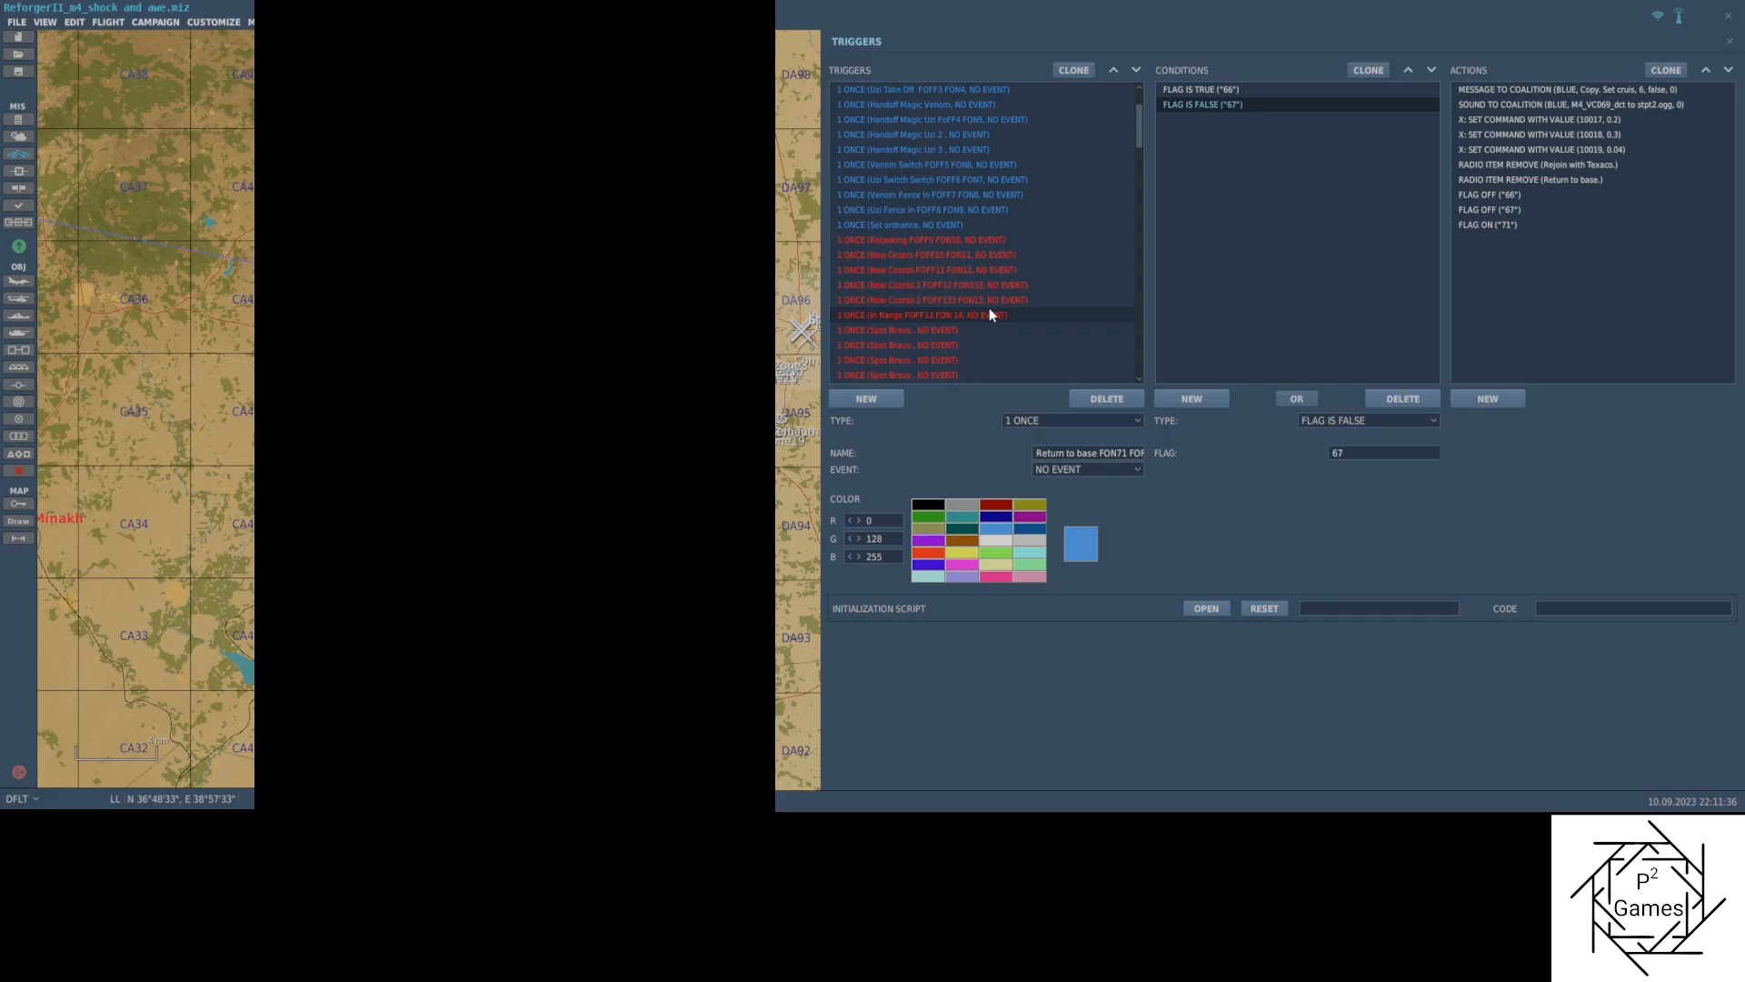
click(851, 402)
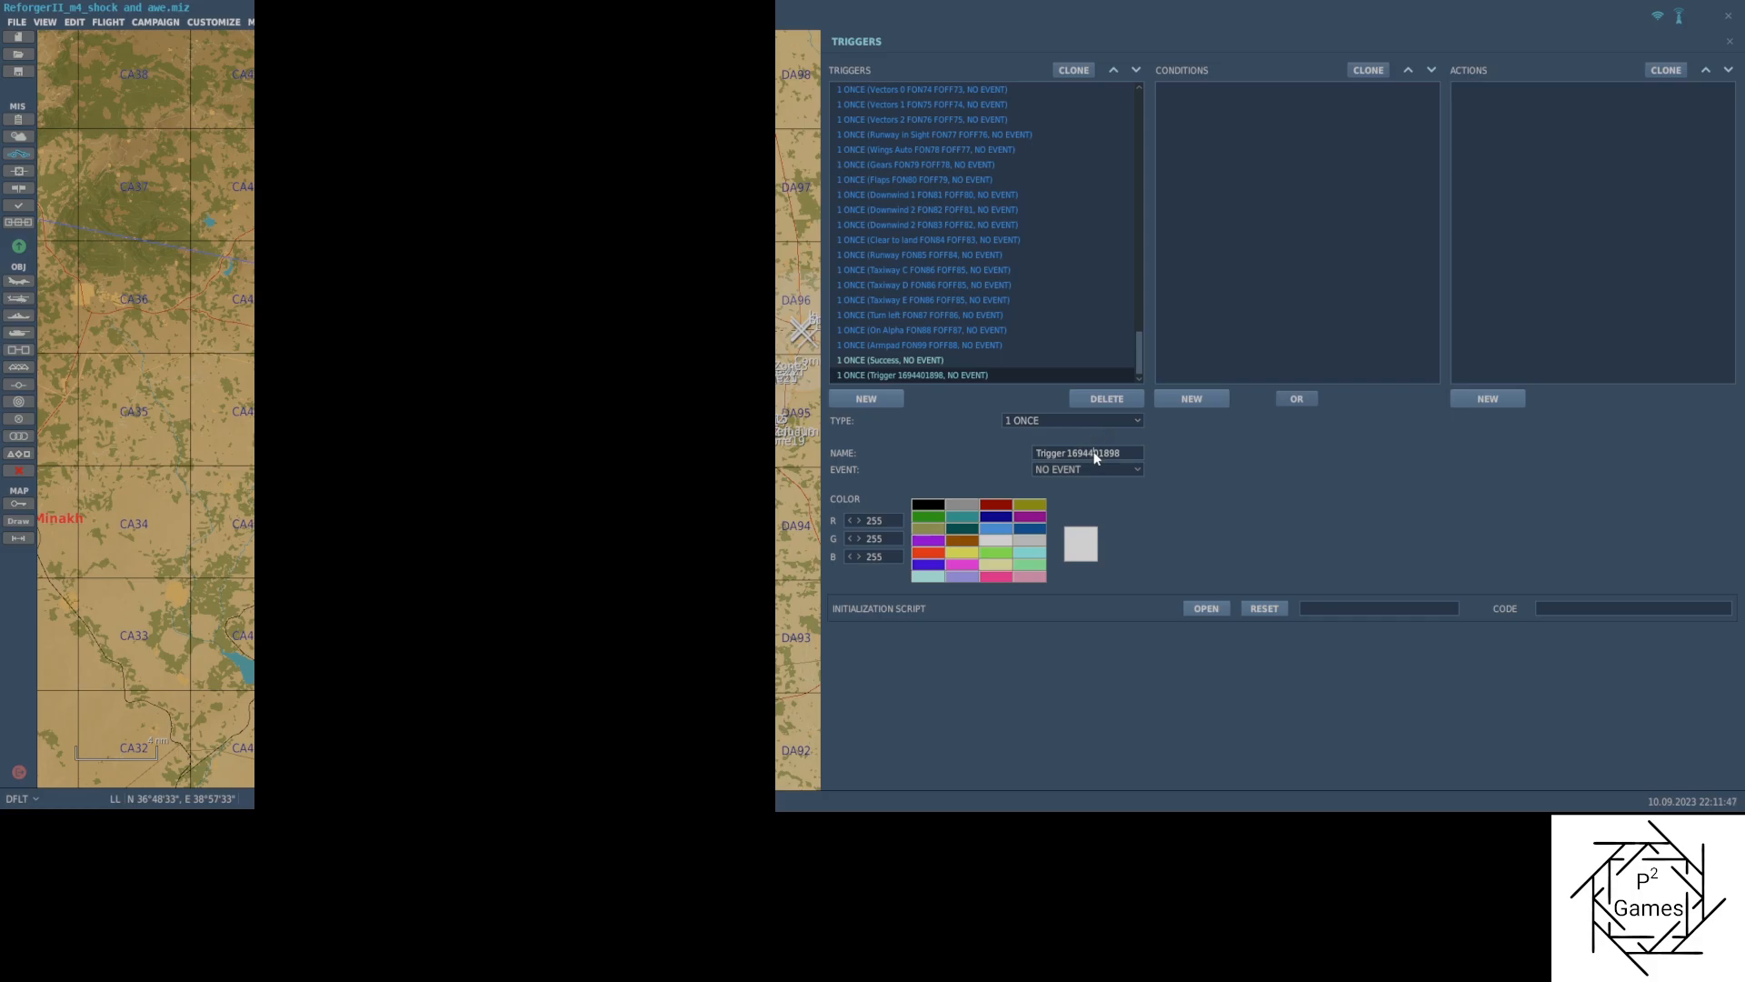
key(BackSpace)
key(BackSpace)
key(BackSpace)
key(BackSpace)
key(BackSpace)
key(BackSpace)
key(BackSpace)
key(BackSpace)
key(BackSpace)
text(In Range FOFF13 FON14)
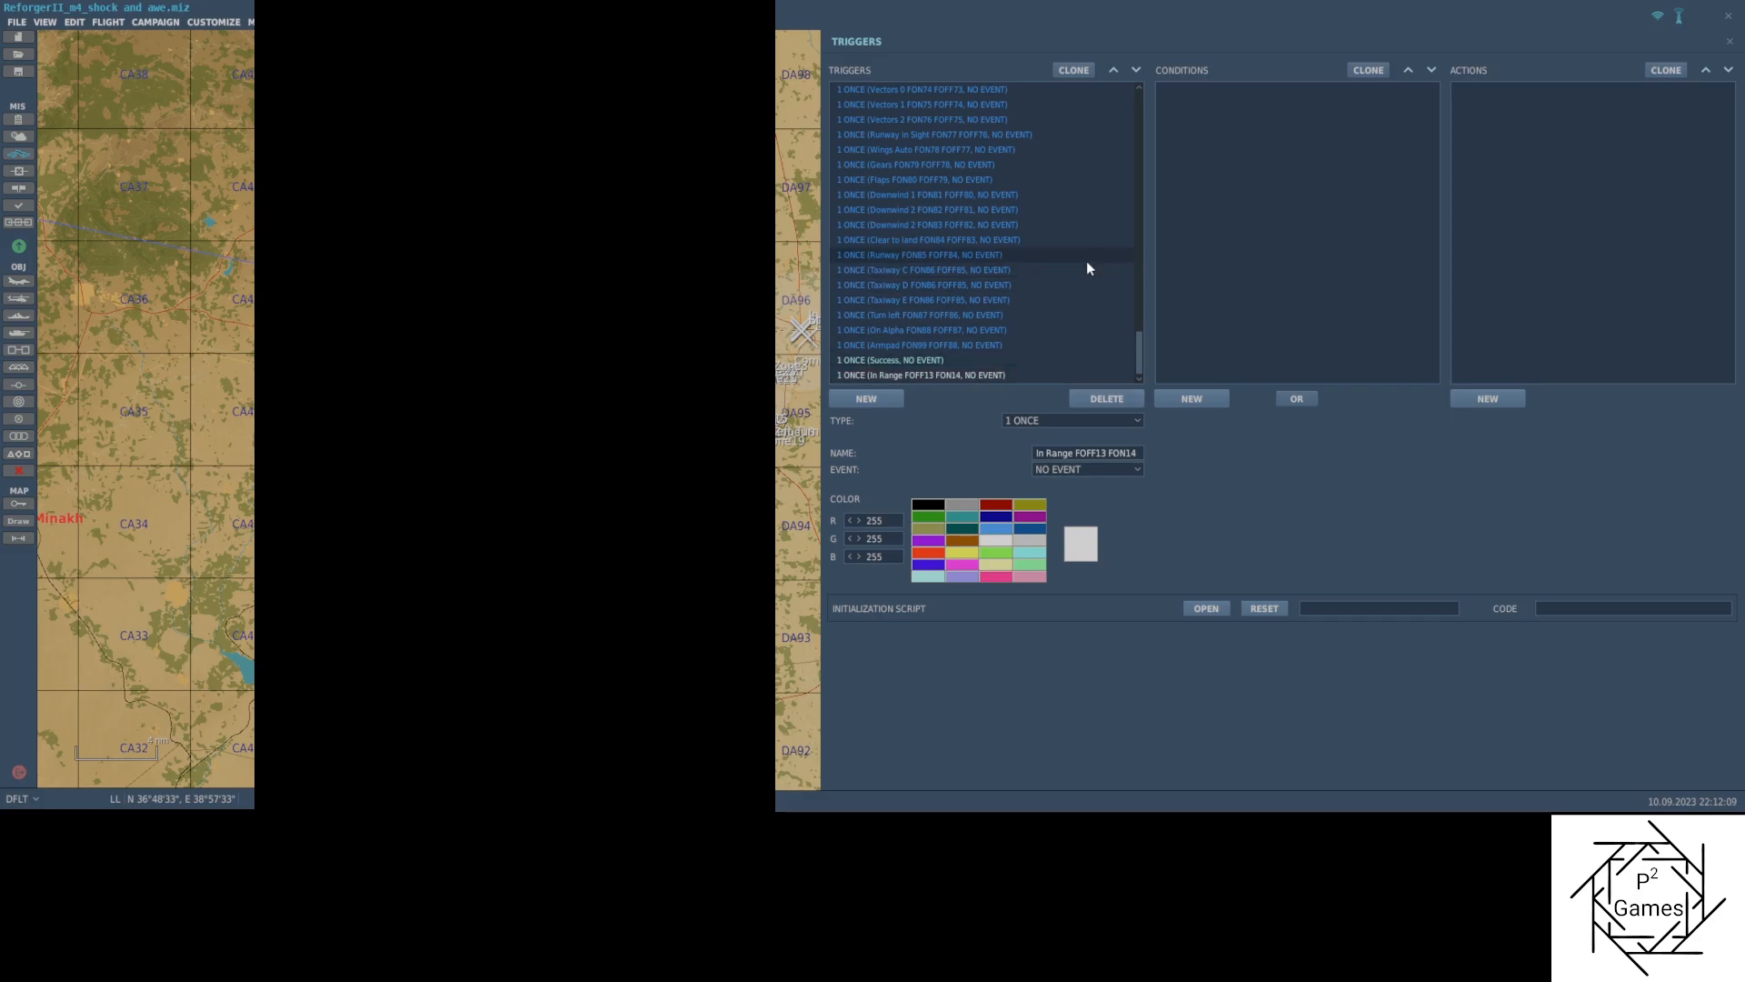
Move the new In Range FOFF13 FON14 trigger up the trigger order to between the two Coords 2 triggers, near the existing In Range trigger
click(1099, 151)
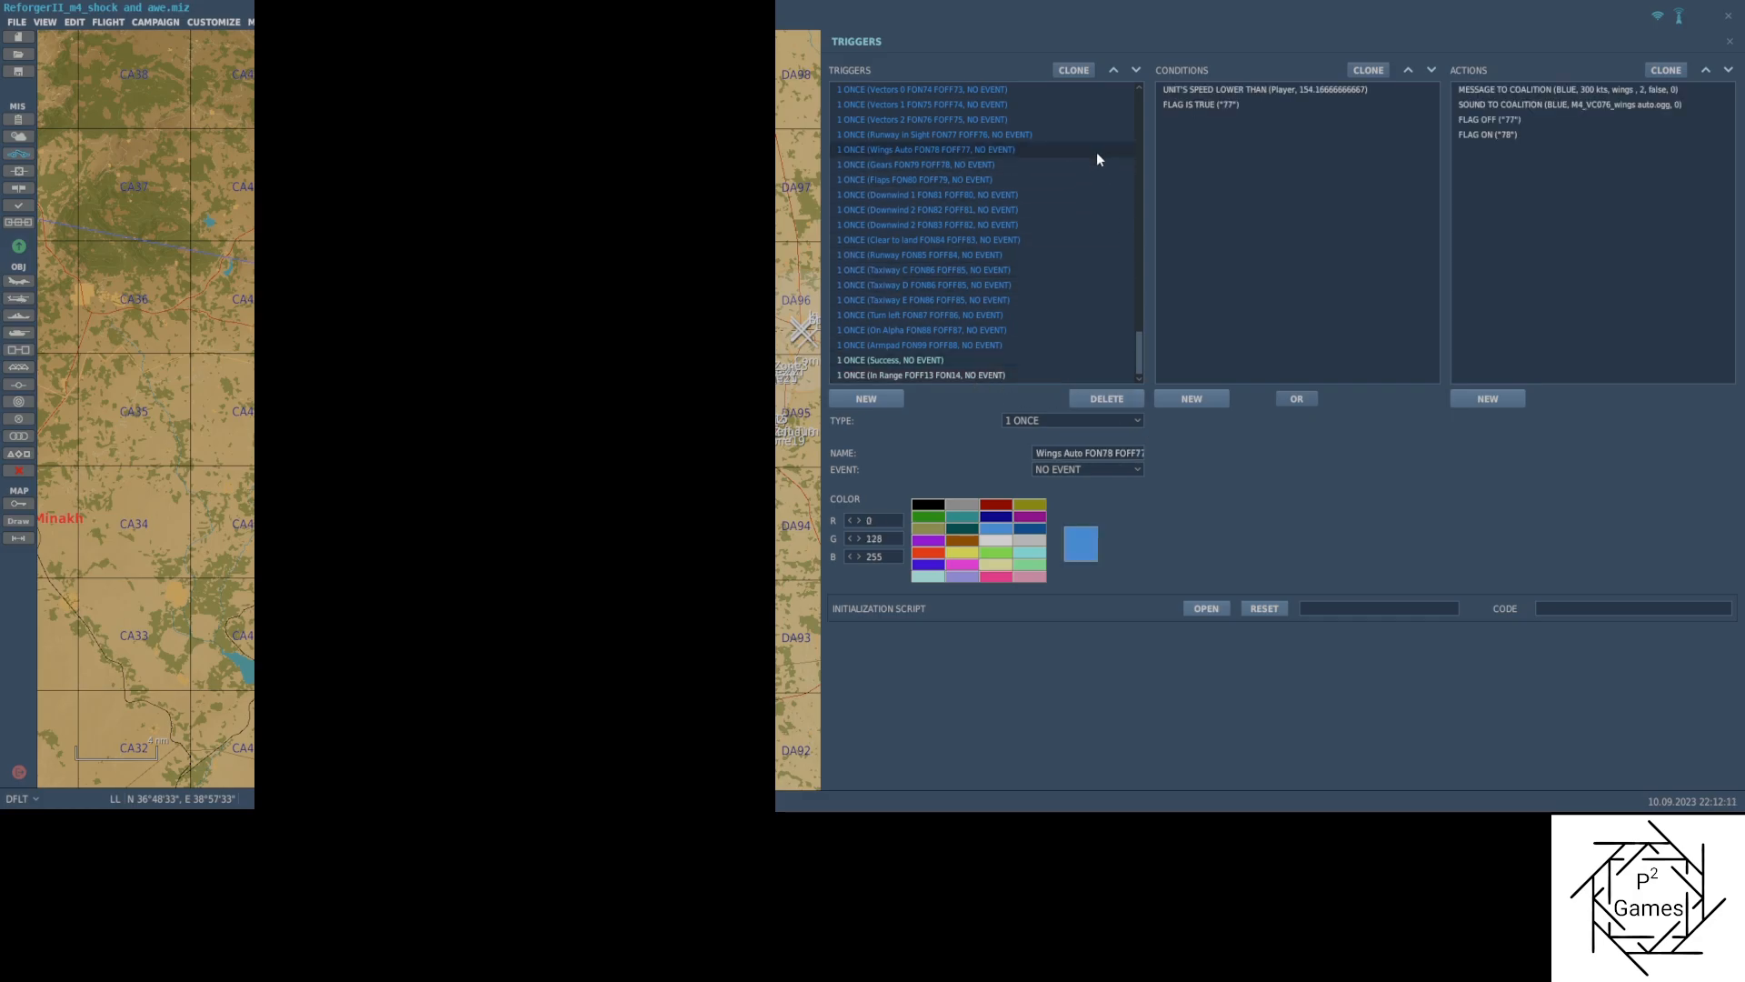
click(979, 376)
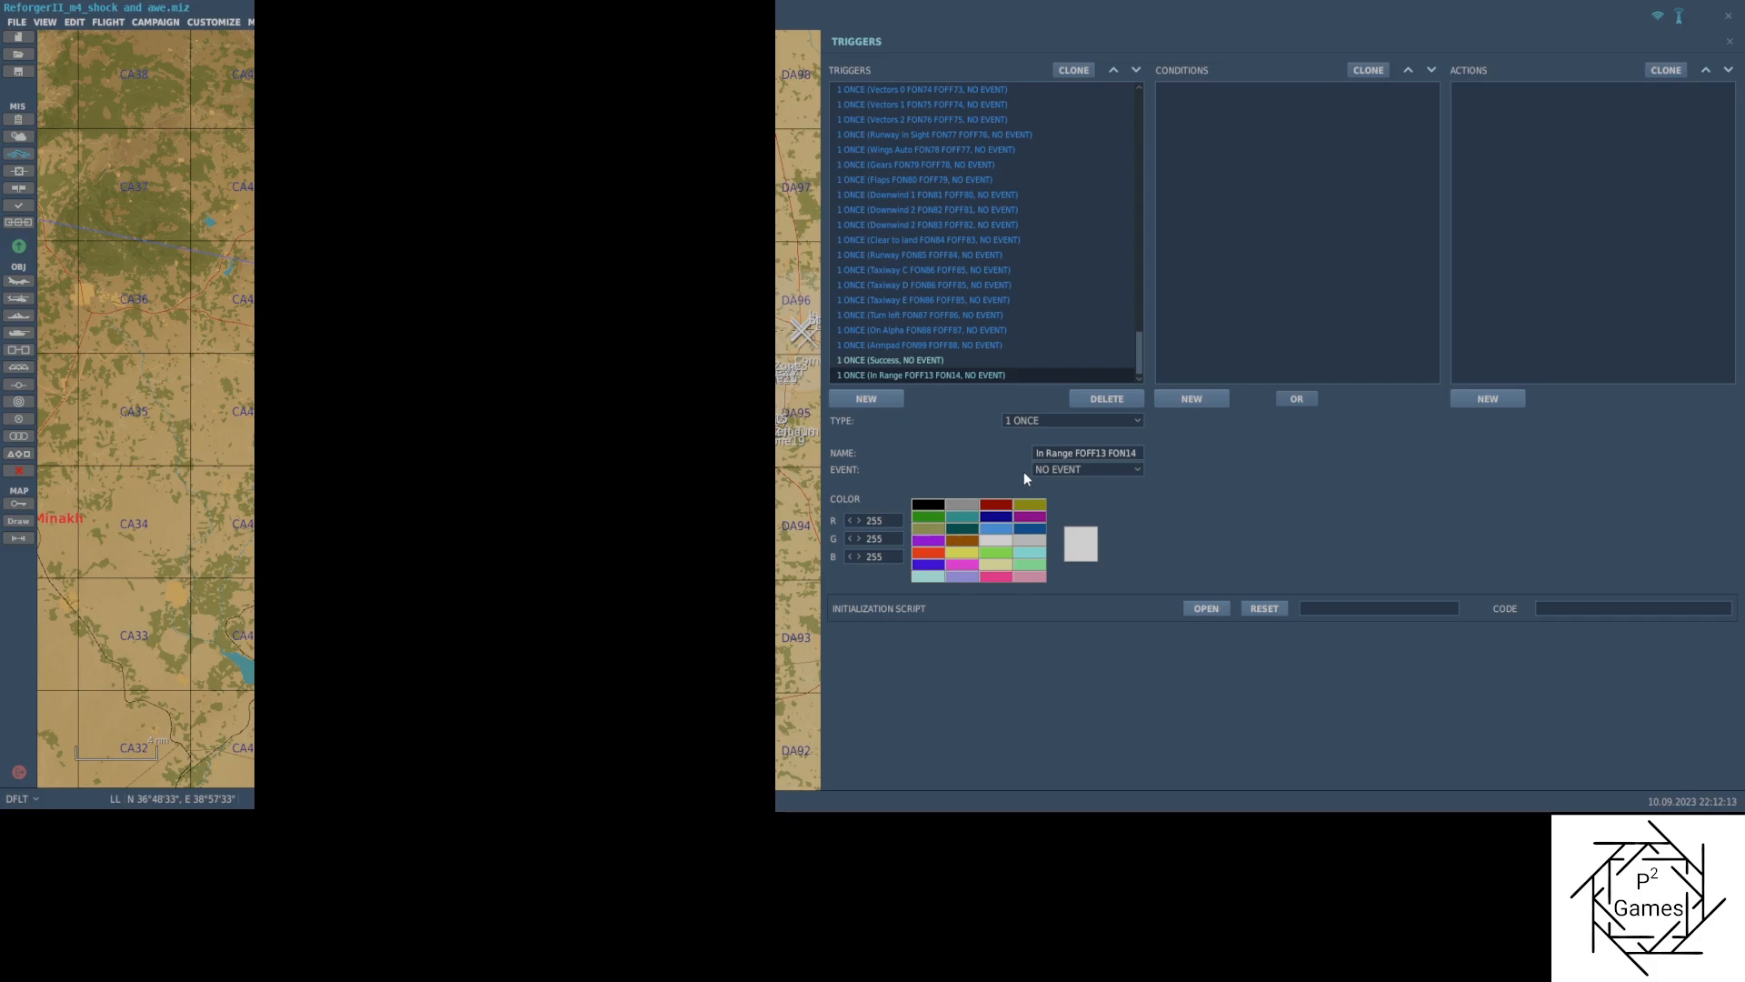
click(1115, 68)
click(1115, 69)
click(1116, 69)
click(1116, 69)
click(1115, 69)
click(1115, 69)
click(1115, 69)
click(1116, 69)
click(1115, 69)
click(1114, 68)
click(1114, 68)
click(1115, 68)
click(1114, 69)
click(1115, 68)
click(1114, 68)
click(1114, 68)
click(1139, 96)
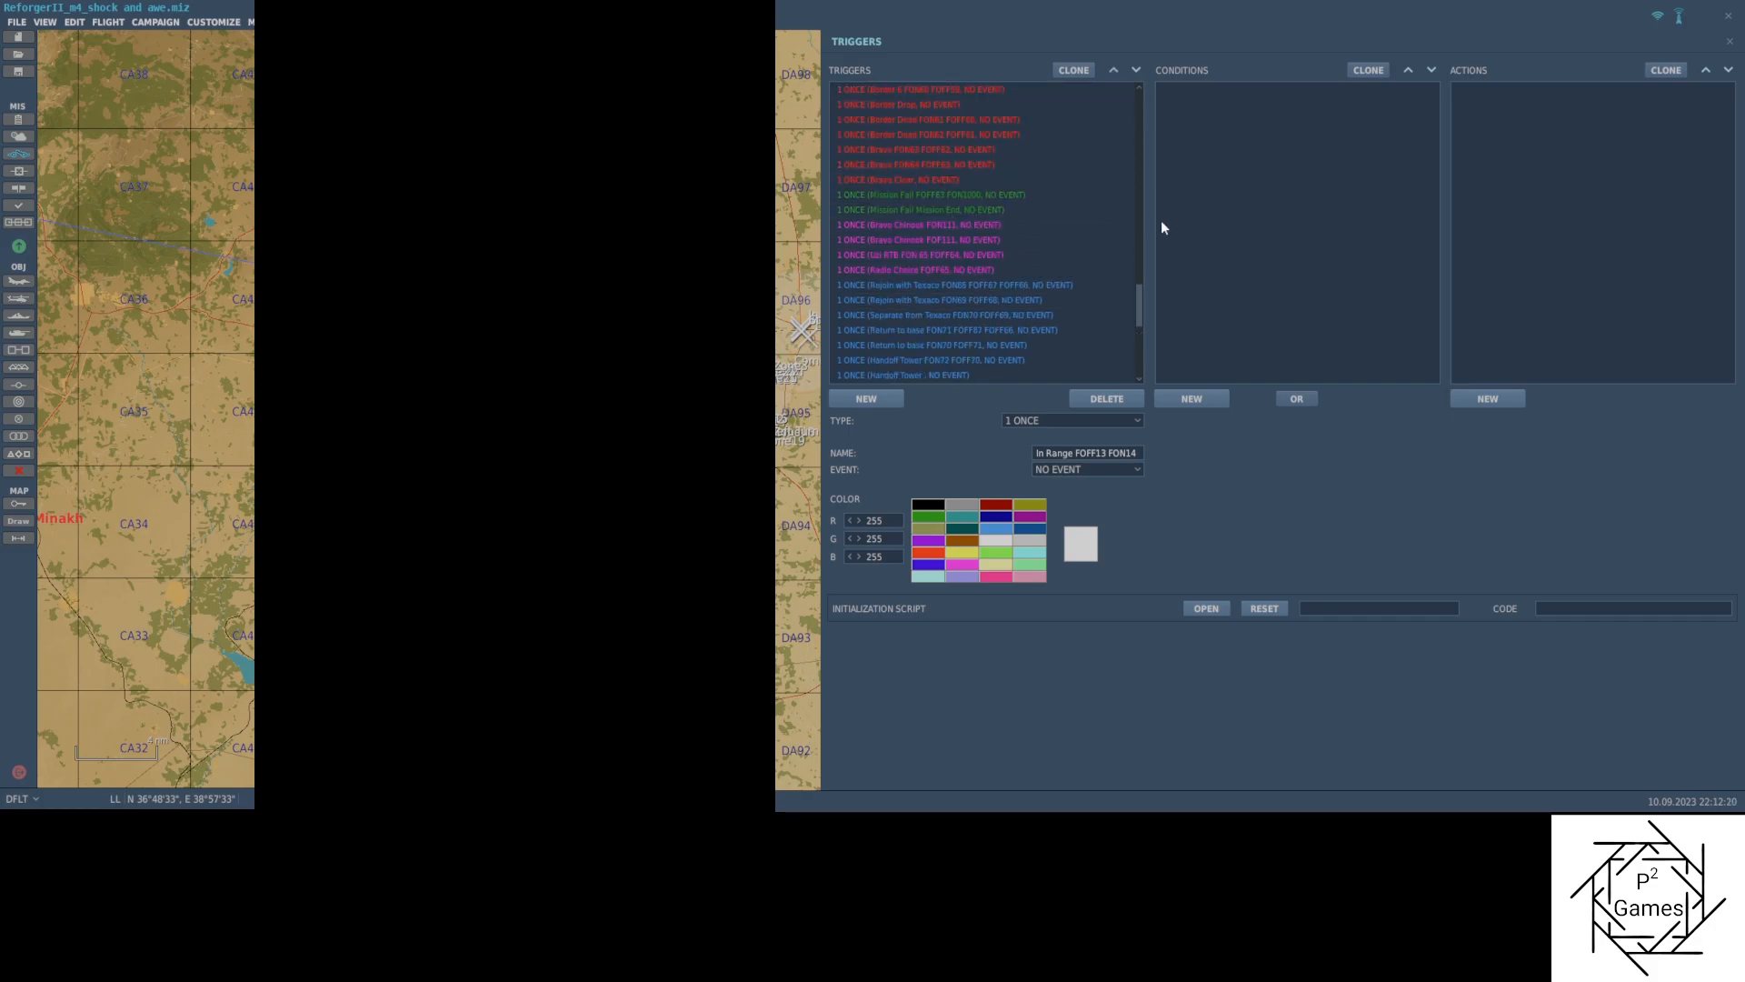
drag(1136, 311, 1138, 333)
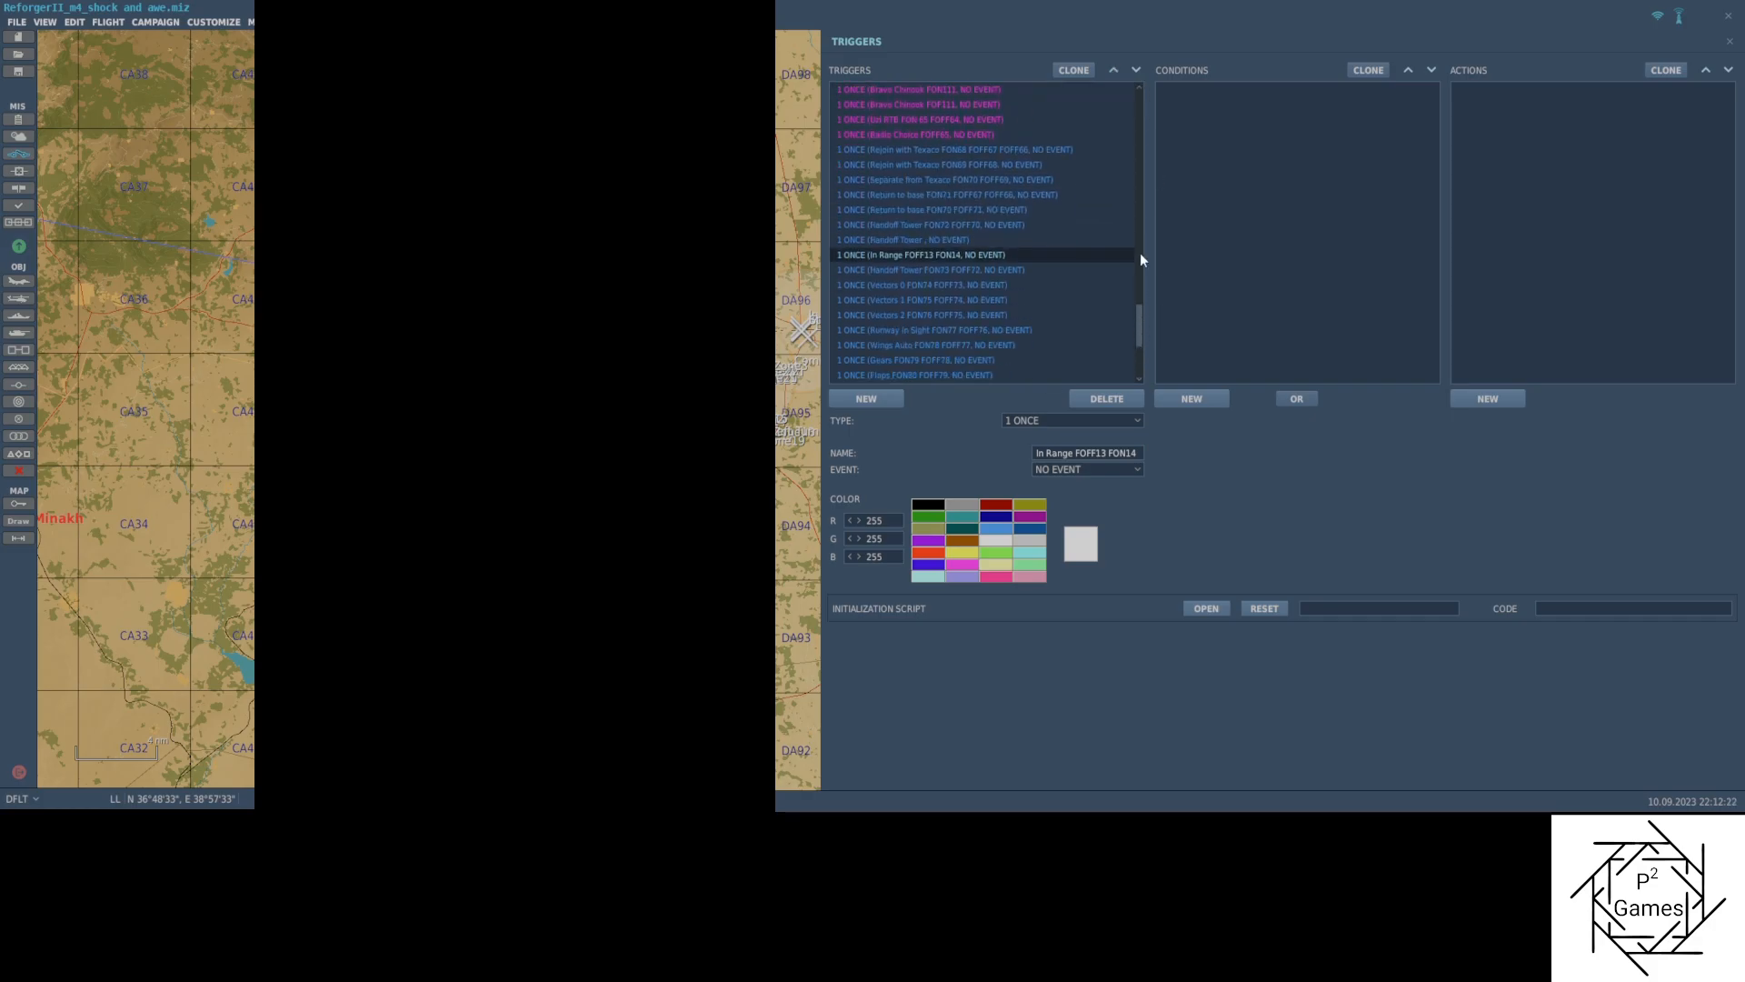
click(1113, 70)
click(1113, 70)
click(1114, 70)
click(1114, 70)
click(1114, 70)
click(1113, 70)
click(1113, 71)
click(1113, 71)
click(1114, 71)
click(1113, 71)
click(1113, 71)
click(1113, 71)
click(1113, 71)
click(1113, 70)
click(1114, 70)
click(1113, 71)
click(1114, 71)
click(1113, 71)
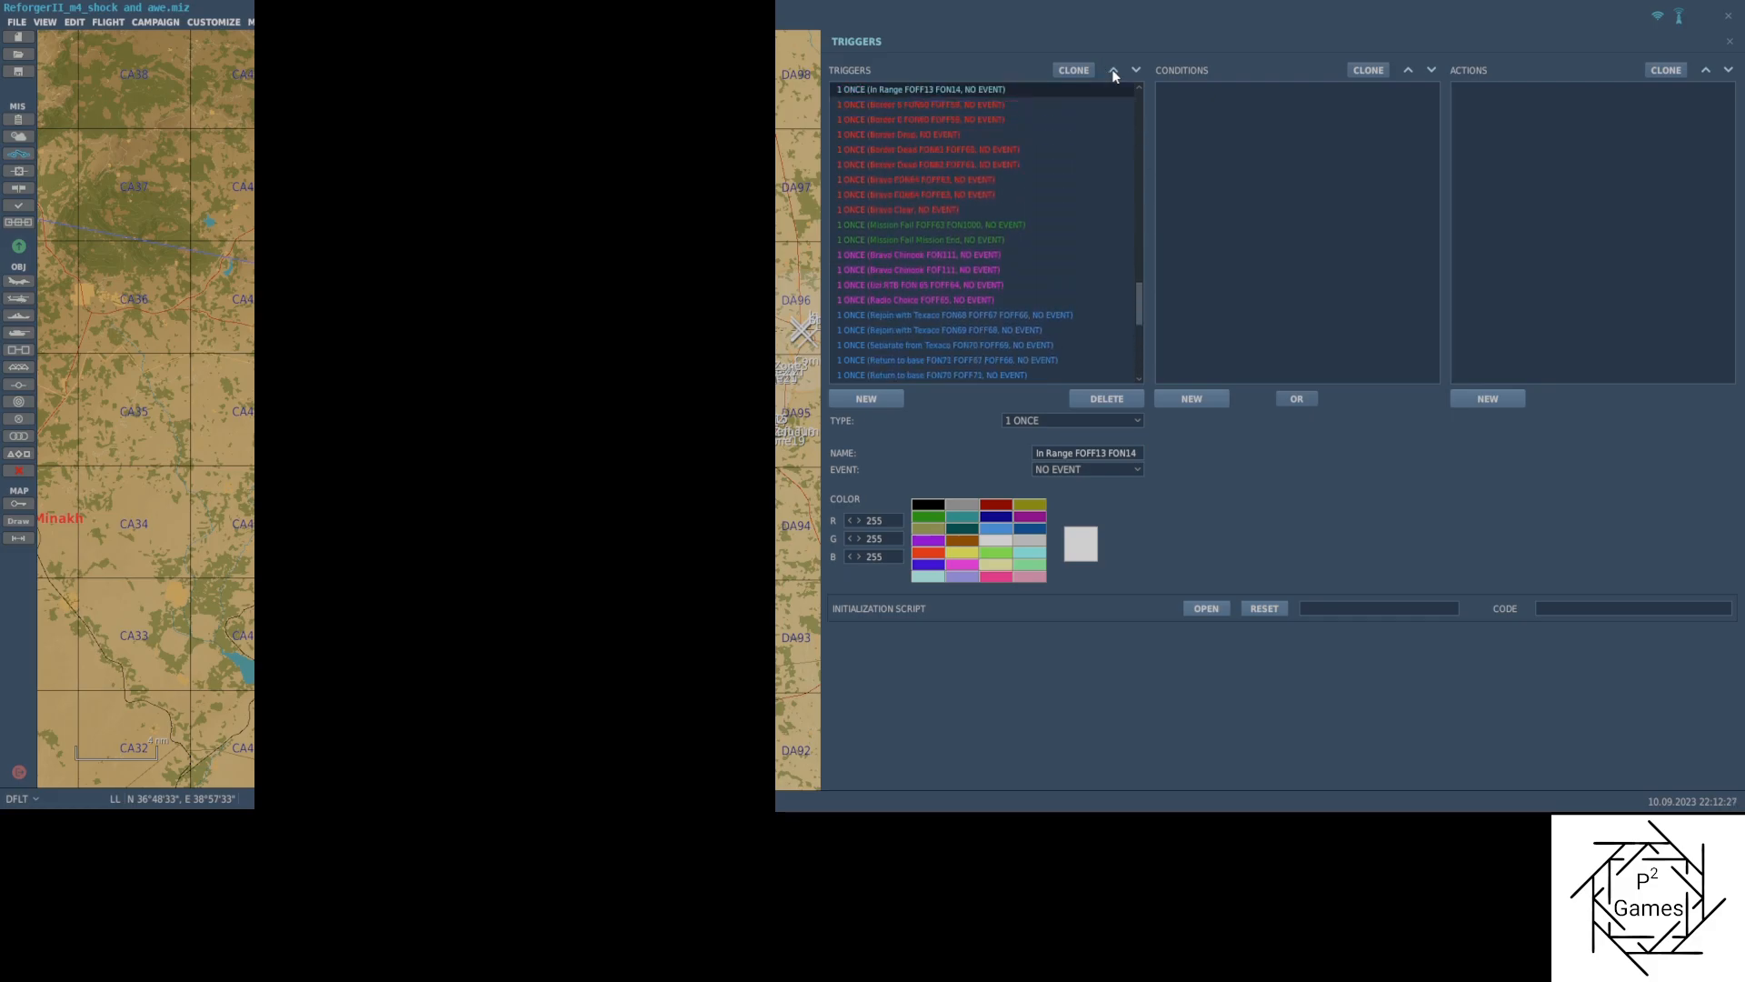
click(1113, 71)
click(1113, 71)
click(1114, 71)
click(1113, 71)
click(1113, 71)
click(1114, 70)
click(1114, 71)
click(1113, 71)
click(1114, 71)
click(1113, 70)
click(1113, 71)
click(1114, 71)
click(1114, 71)
click(1114, 71)
click(1113, 71)
click(1113, 71)
click(1113, 71)
click(1113, 71)
click(1114, 70)
click(1114, 71)
click(1114, 71)
click(1113, 71)
click(1114, 71)
click(1113, 71)
click(1113, 71)
click(1114, 71)
click(1113, 71)
click(1113, 71)
click(1114, 71)
click(1113, 71)
click(1114, 71)
click(1113, 71)
click(1113, 71)
click(1113, 71)
click(1113, 71)
click(1114, 71)
click(1114, 71)
click(1114, 71)
click(1113, 71)
click(1114, 71)
click(1113, 70)
click(1113, 71)
click(1114, 71)
click(1114, 70)
click(1114, 71)
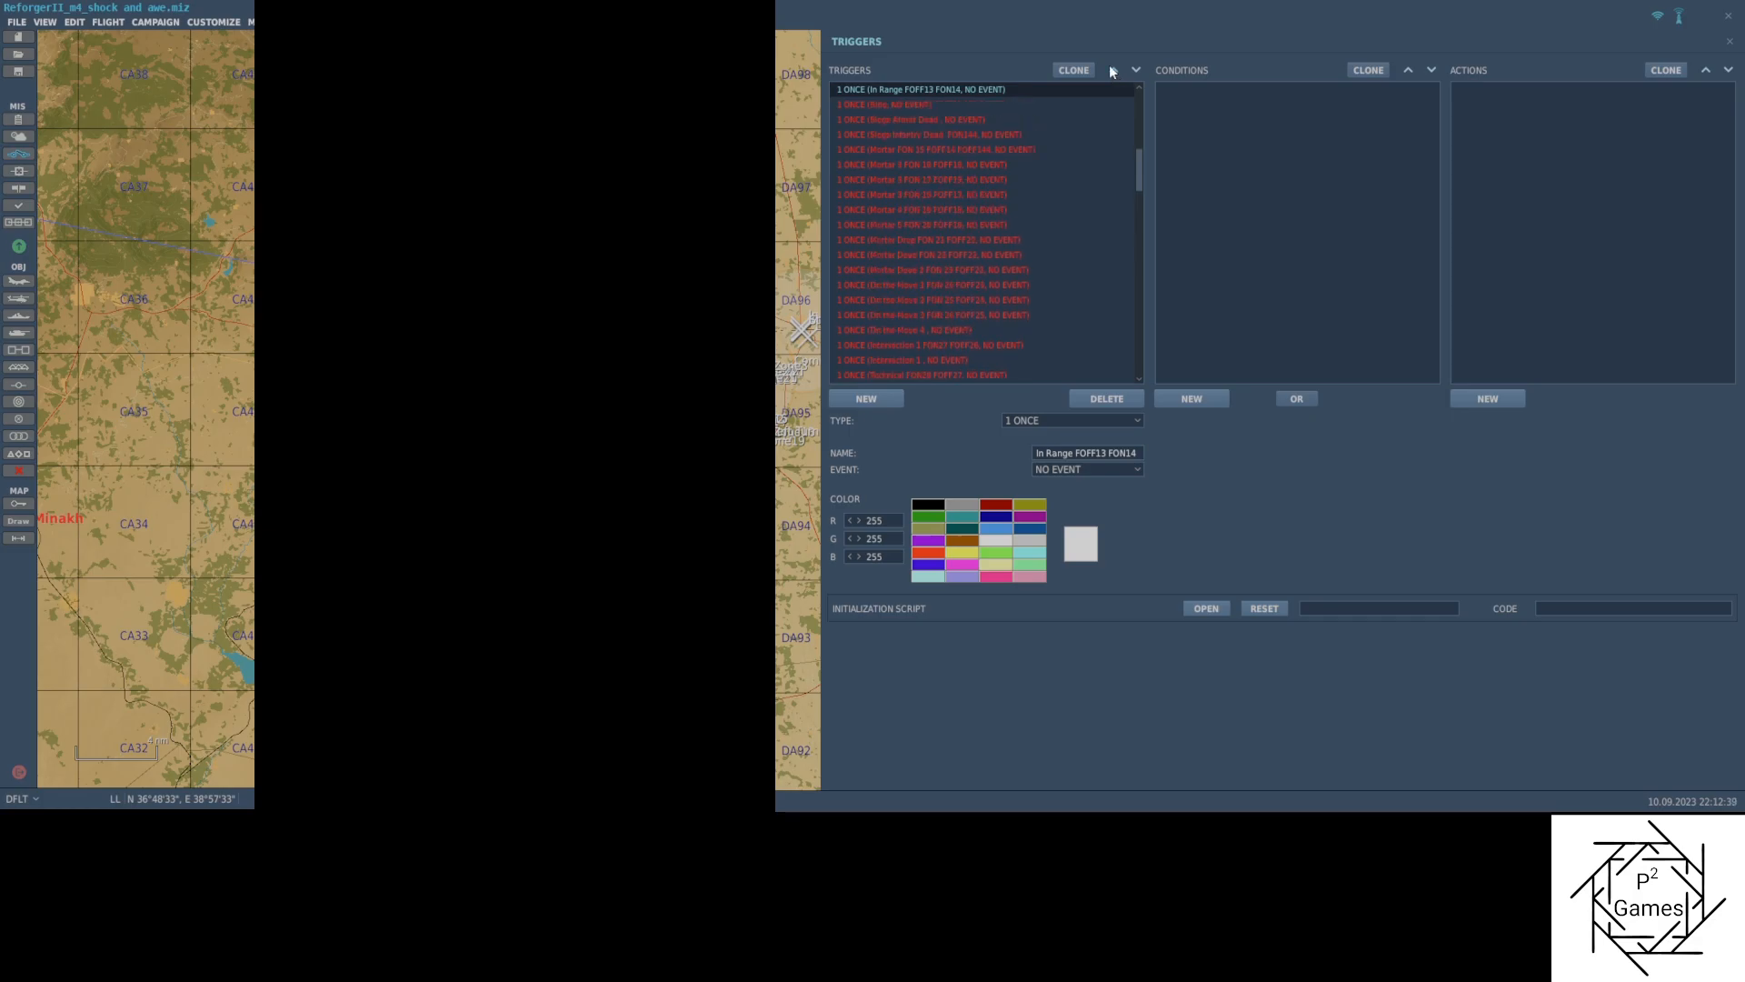
click(1114, 74)
click(1113, 74)
click(1113, 73)
click(1113, 74)
click(1114, 71)
click(1113, 71)
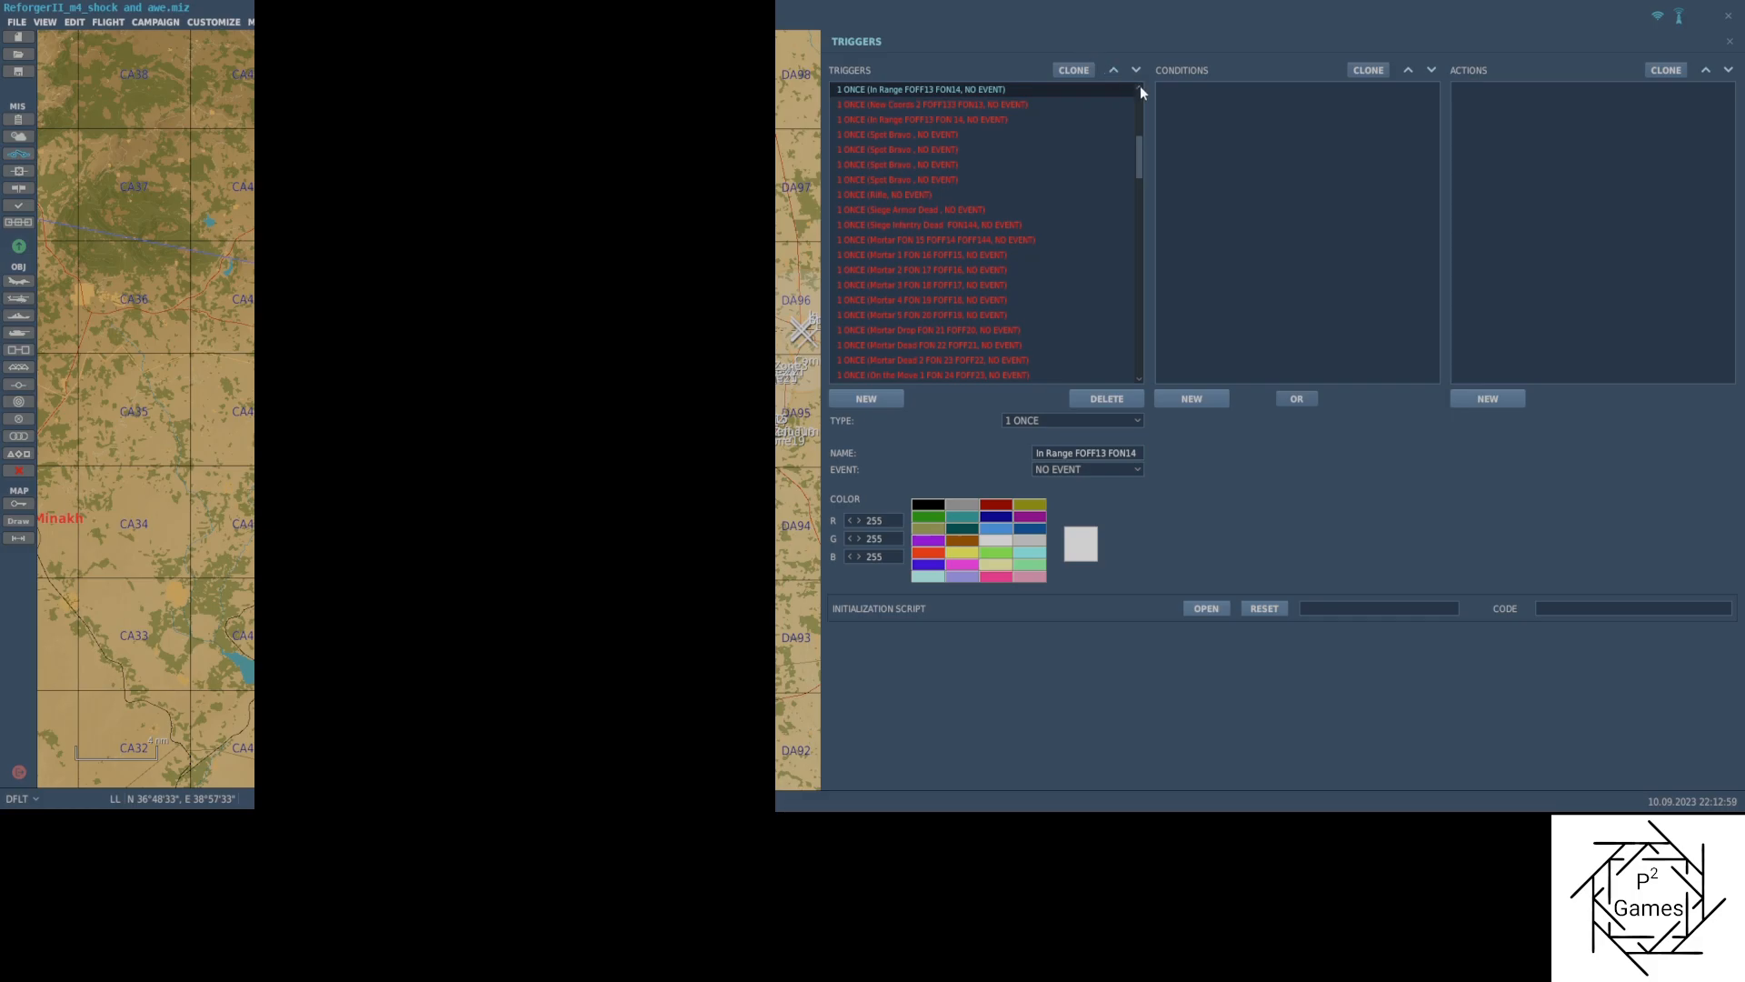
Rename the newly added white In Range trigger to Green Smoke
scroll(1140, 89, up, 5)
scroll(1140, 89, up, 2)
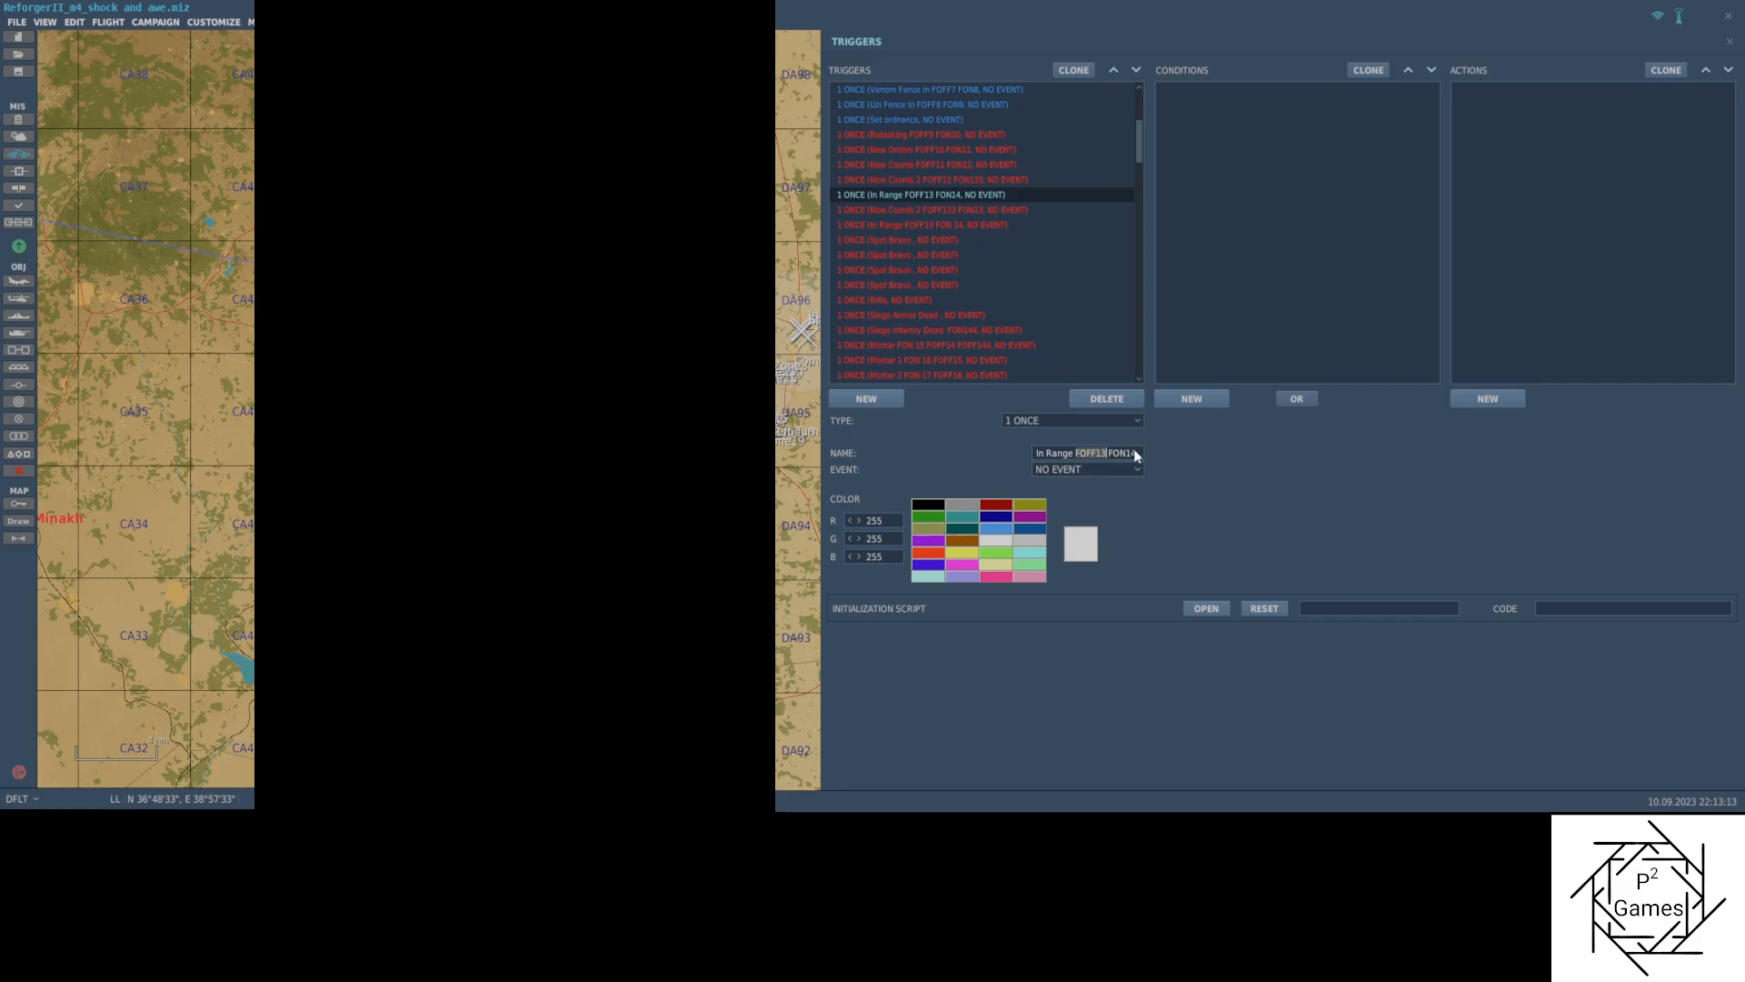
key(BackSpace)
text(gREEN sM)
key(BackSpace)
key(BackSpace)
key(BackSpace)
key(BackSpace)
key(BackSpace)
key(BackSpace)
key(BackSpace)
key(BackSpace)
text(Green Smoke)
Move the Green Smoke trigger down to directly after the In Range FOFF13 FON 14 trigger, before the first Spot Bravo trigger
mouse_move(1138, 144)
mouse_down()
mouse_move(1137, 111)
mouse_move(1137, 256)
mouse_move(1147, 163)
mouse_up()
click(1136, 70)
click(1136, 70)
click(1136, 70)
click(1139, 85)
click(1139, 85)
click(1139, 85)
click(1139, 86)
click(1139, 85)
click(1139, 85)
click(1116, 70)
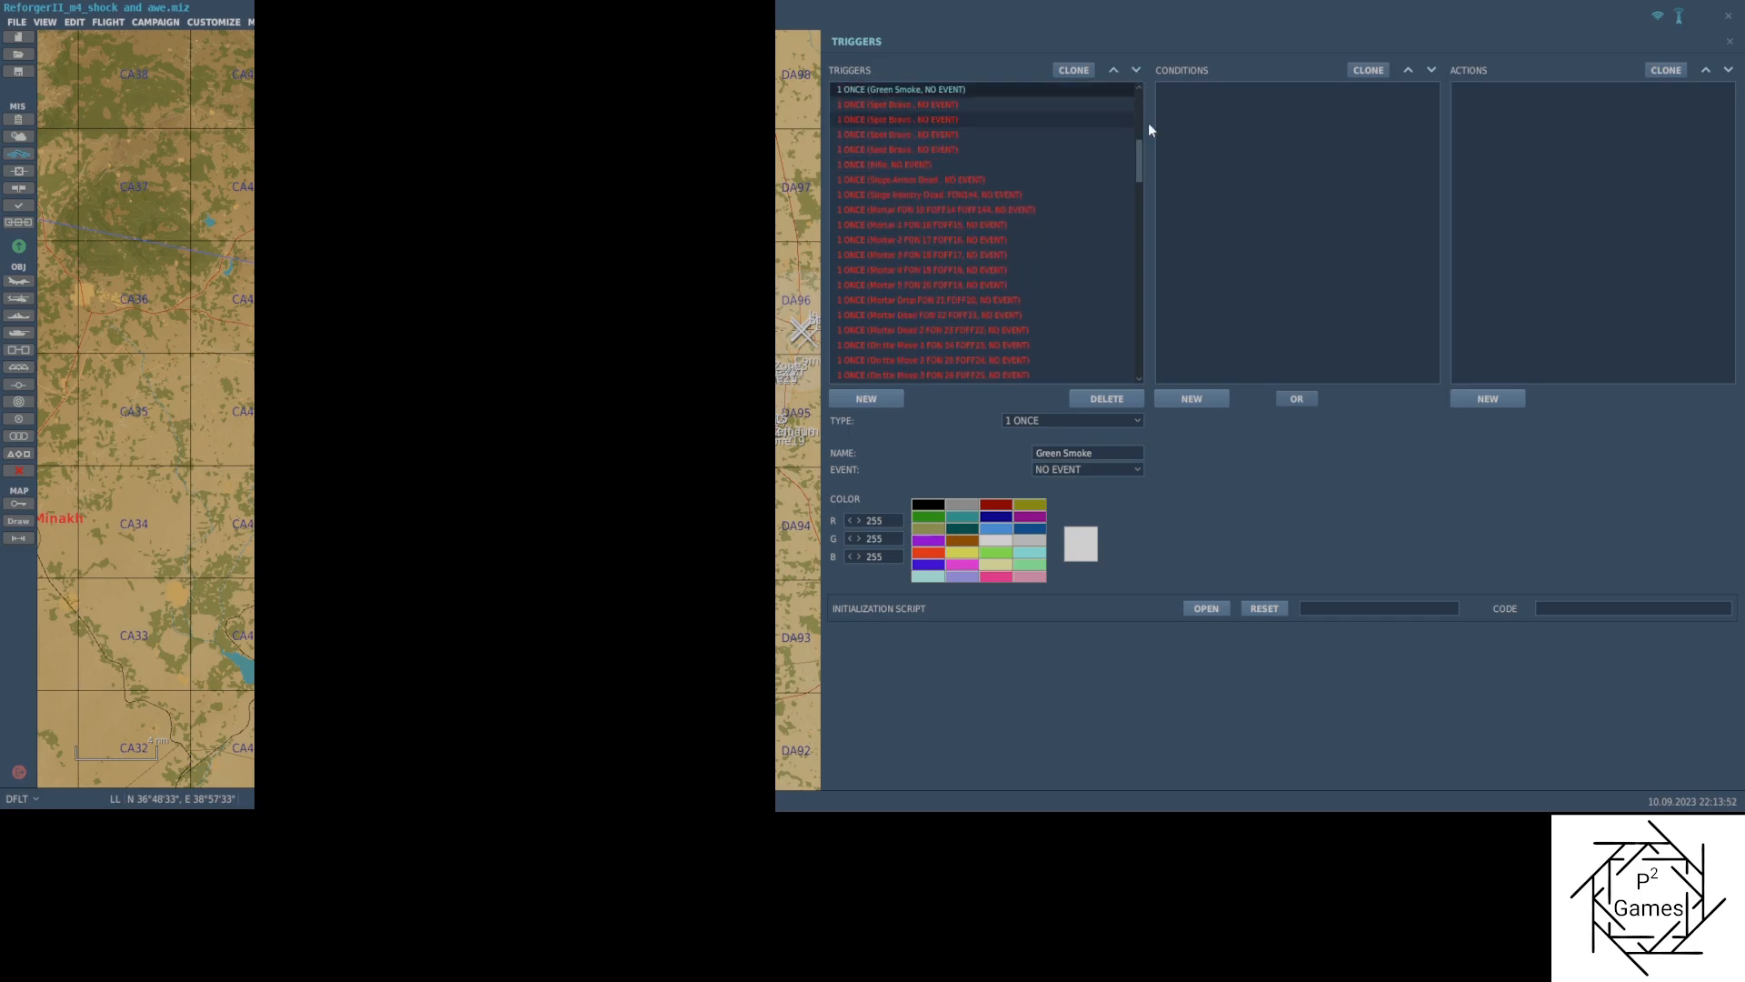
click(1137, 85)
click(1137, 85)
click(1137, 86)
click(1138, 85)
click(1137, 85)
click(1137, 85)
click(1137, 86)
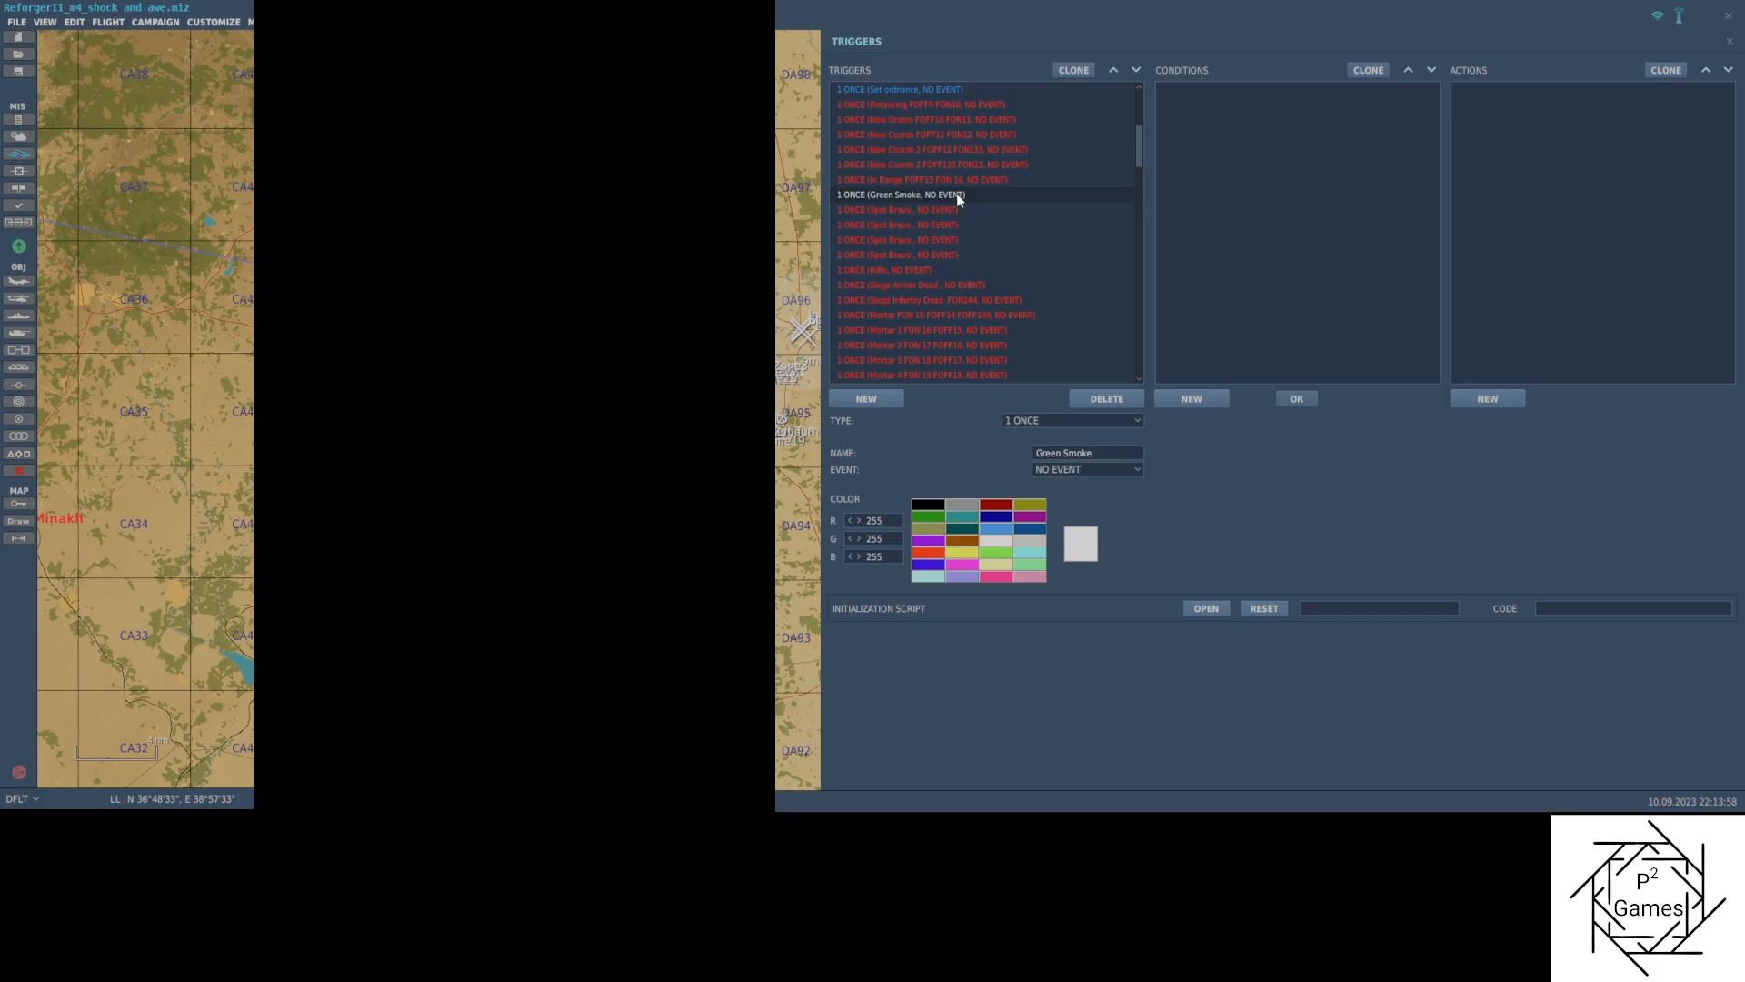
Add a TIME SINCE FLAG condition to the Green Smoke trigger with flag 14 and 60 seconds
click(1213, 398)
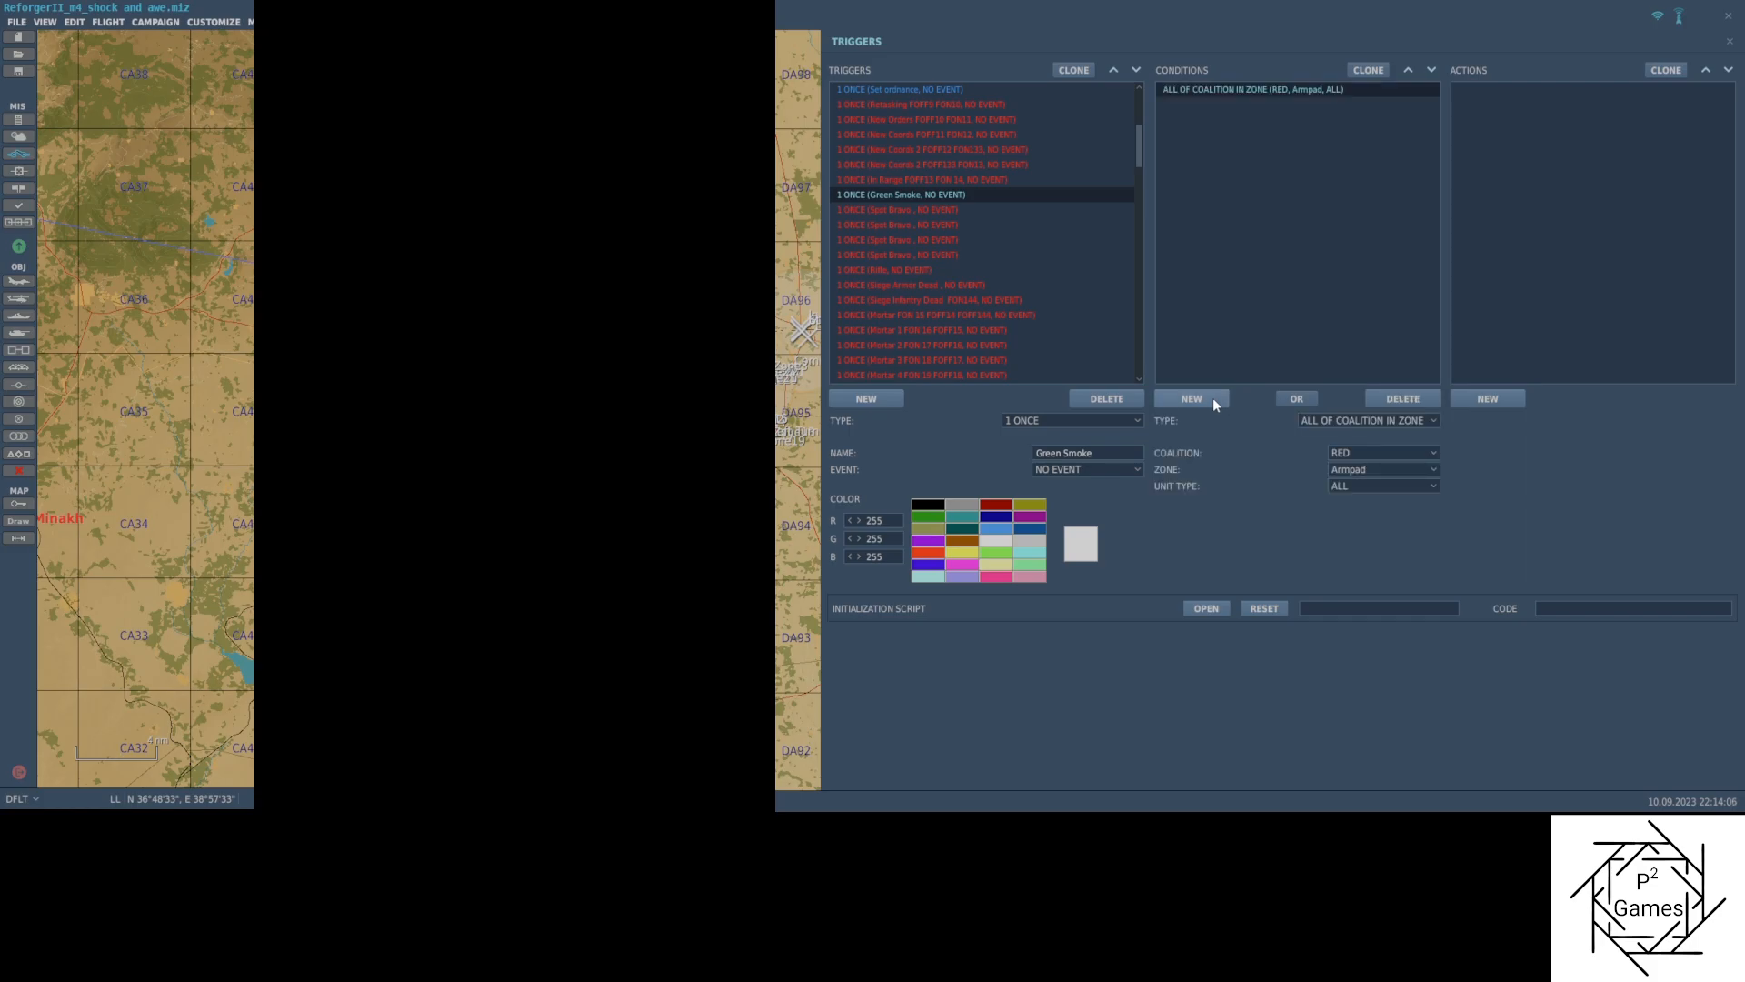
click(1340, 422)
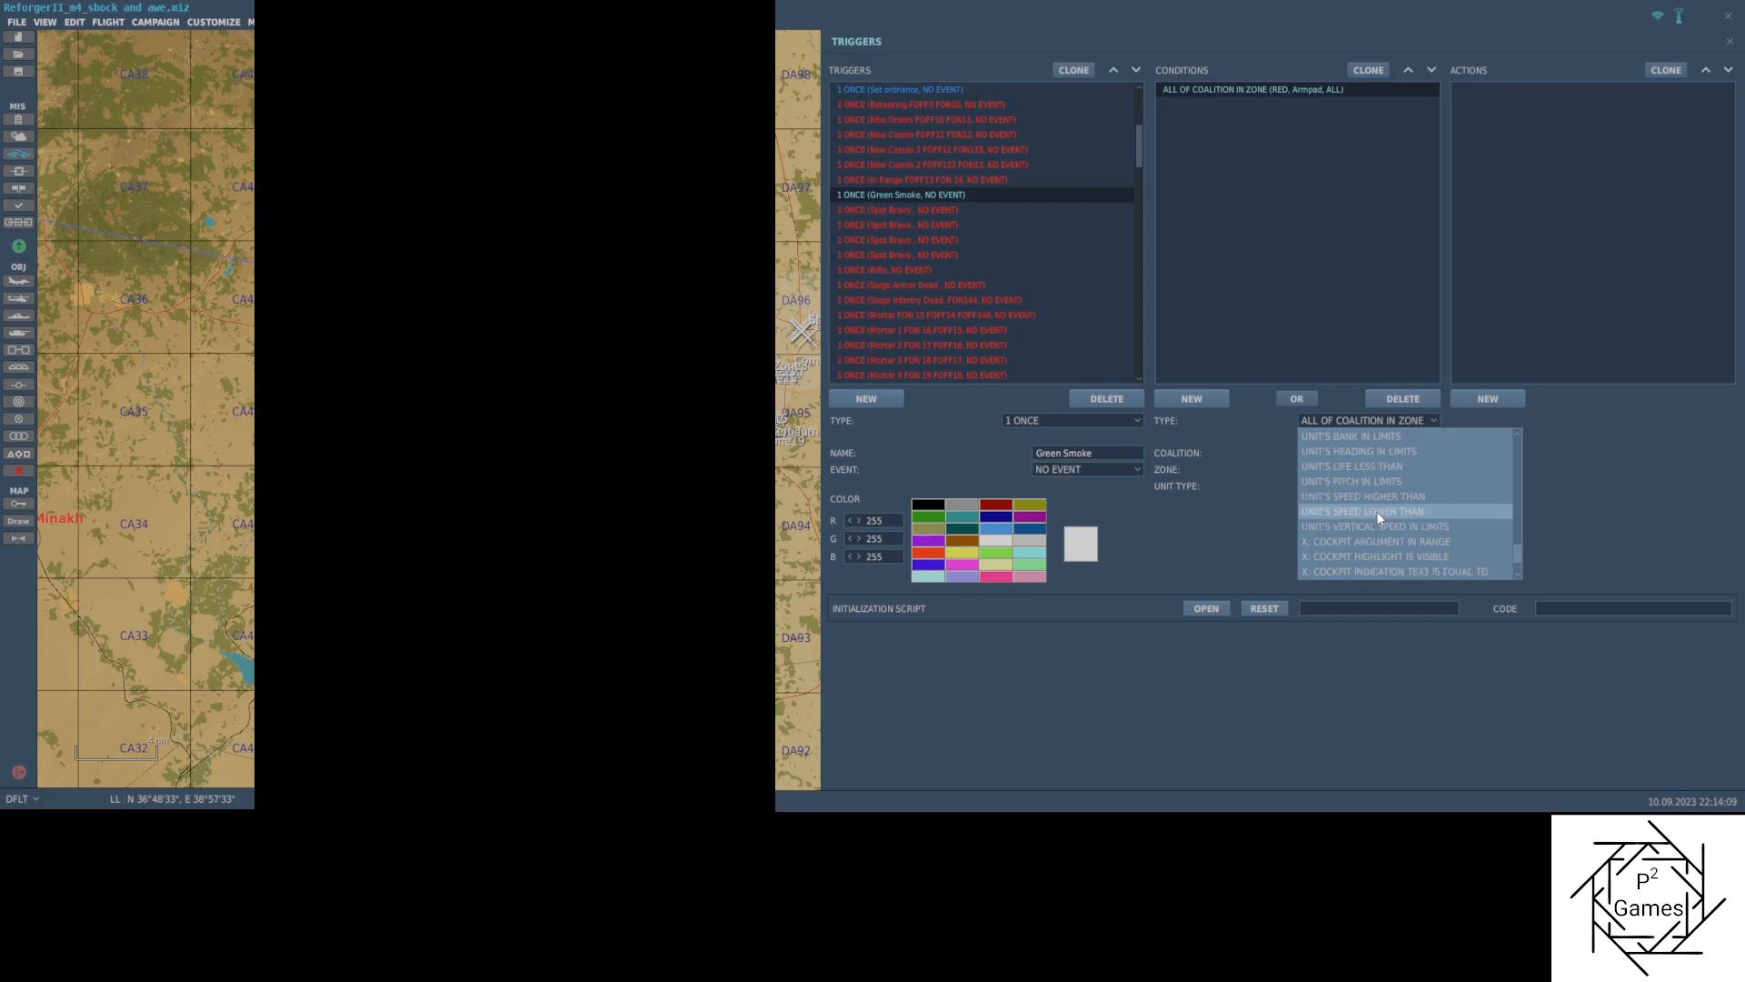
scroll(1376, 511, up, 5)
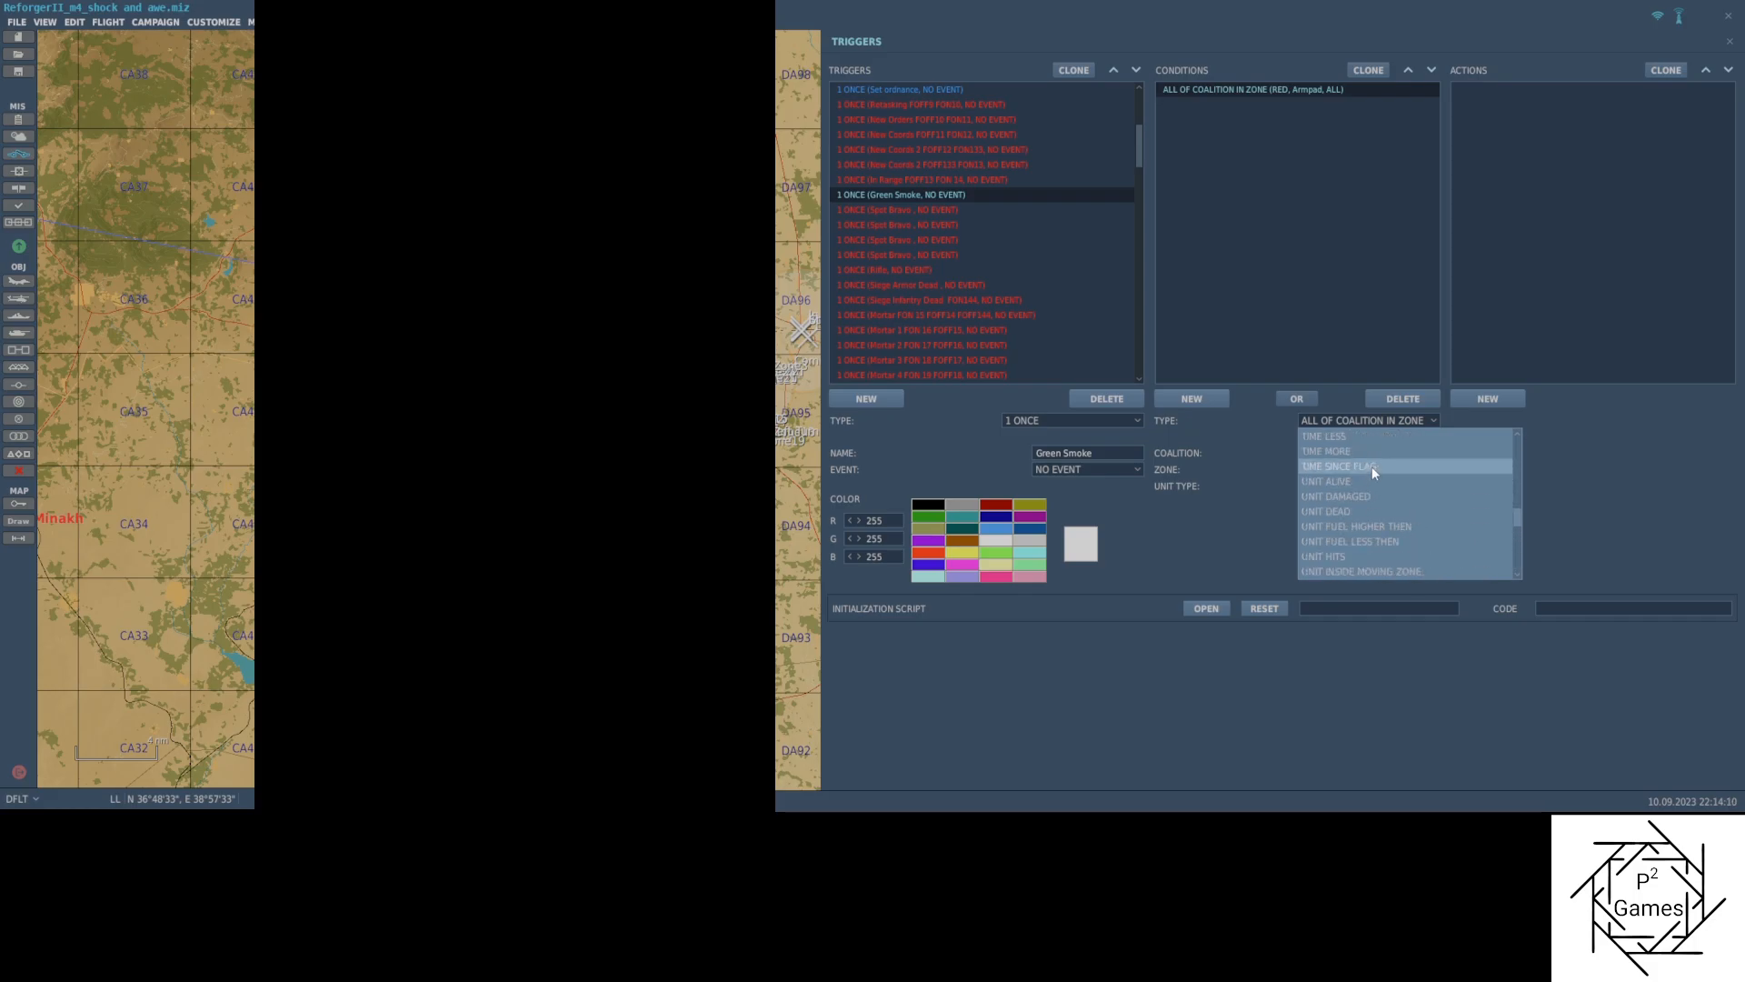
click(1372, 467)
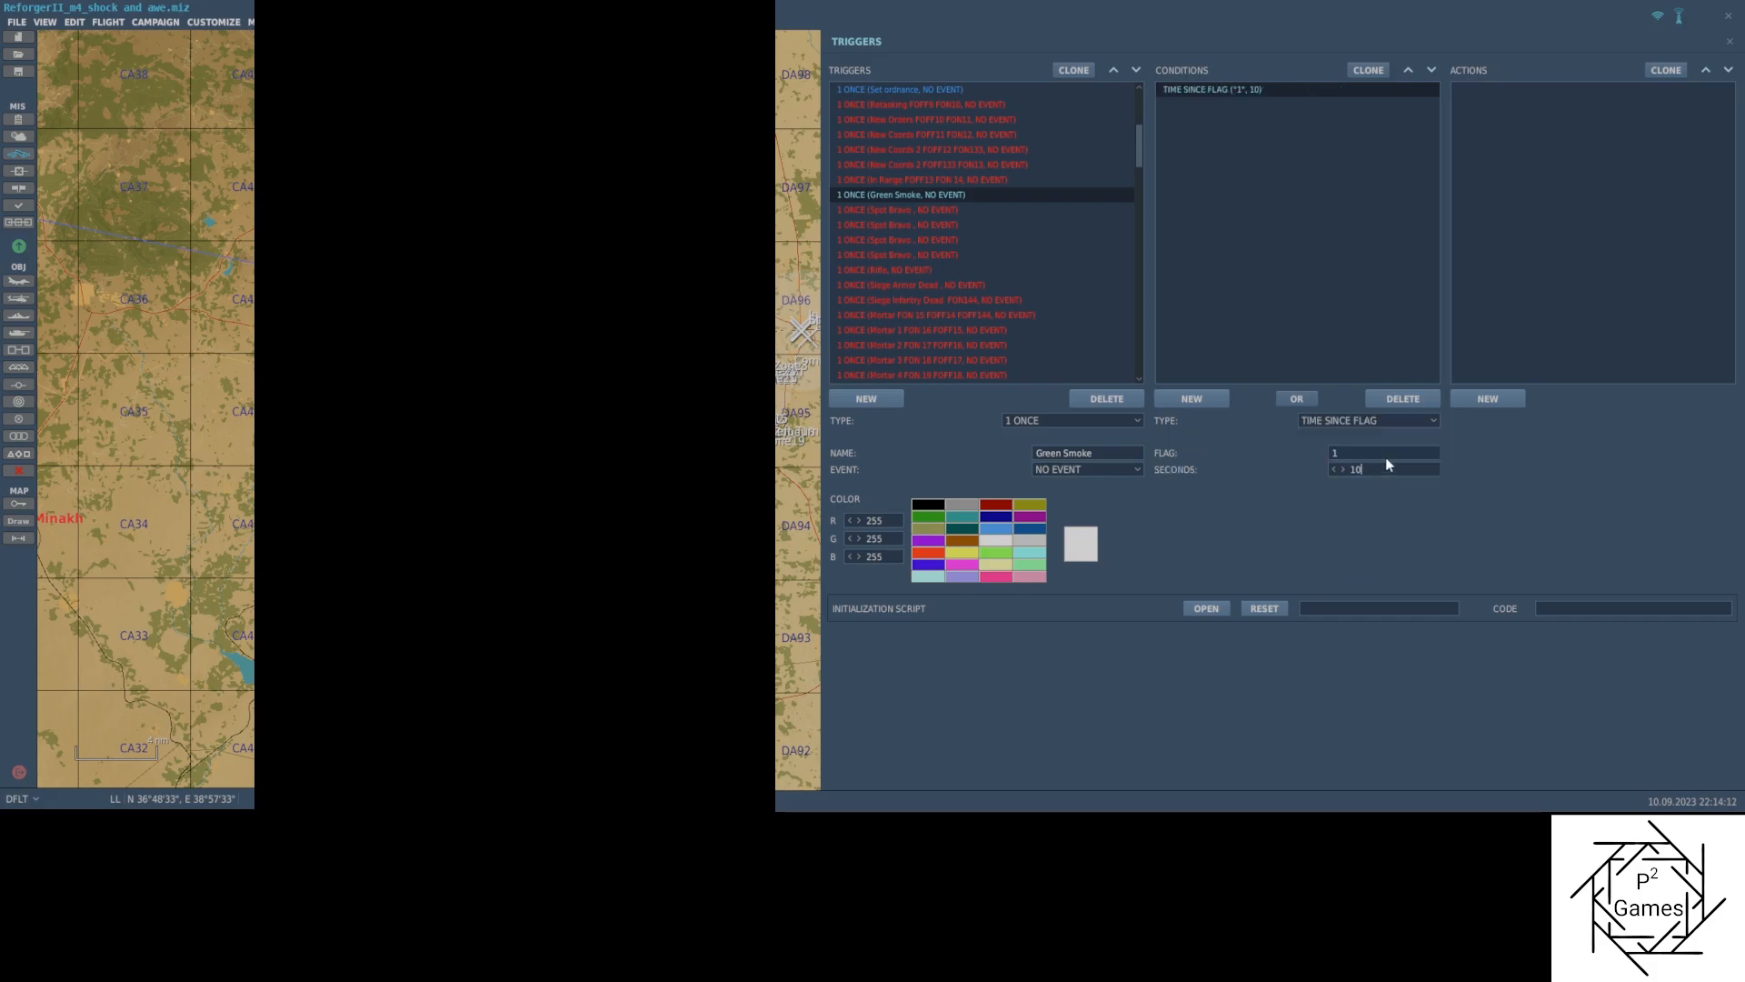
text(14", )
text(60)
Add a green SMOKE MARKER action to the Green Smoke trigger and choose a different zone for it than Armpad
click(1491, 401)
click(1608, 422)
scroll(1640, 541, down, 2)
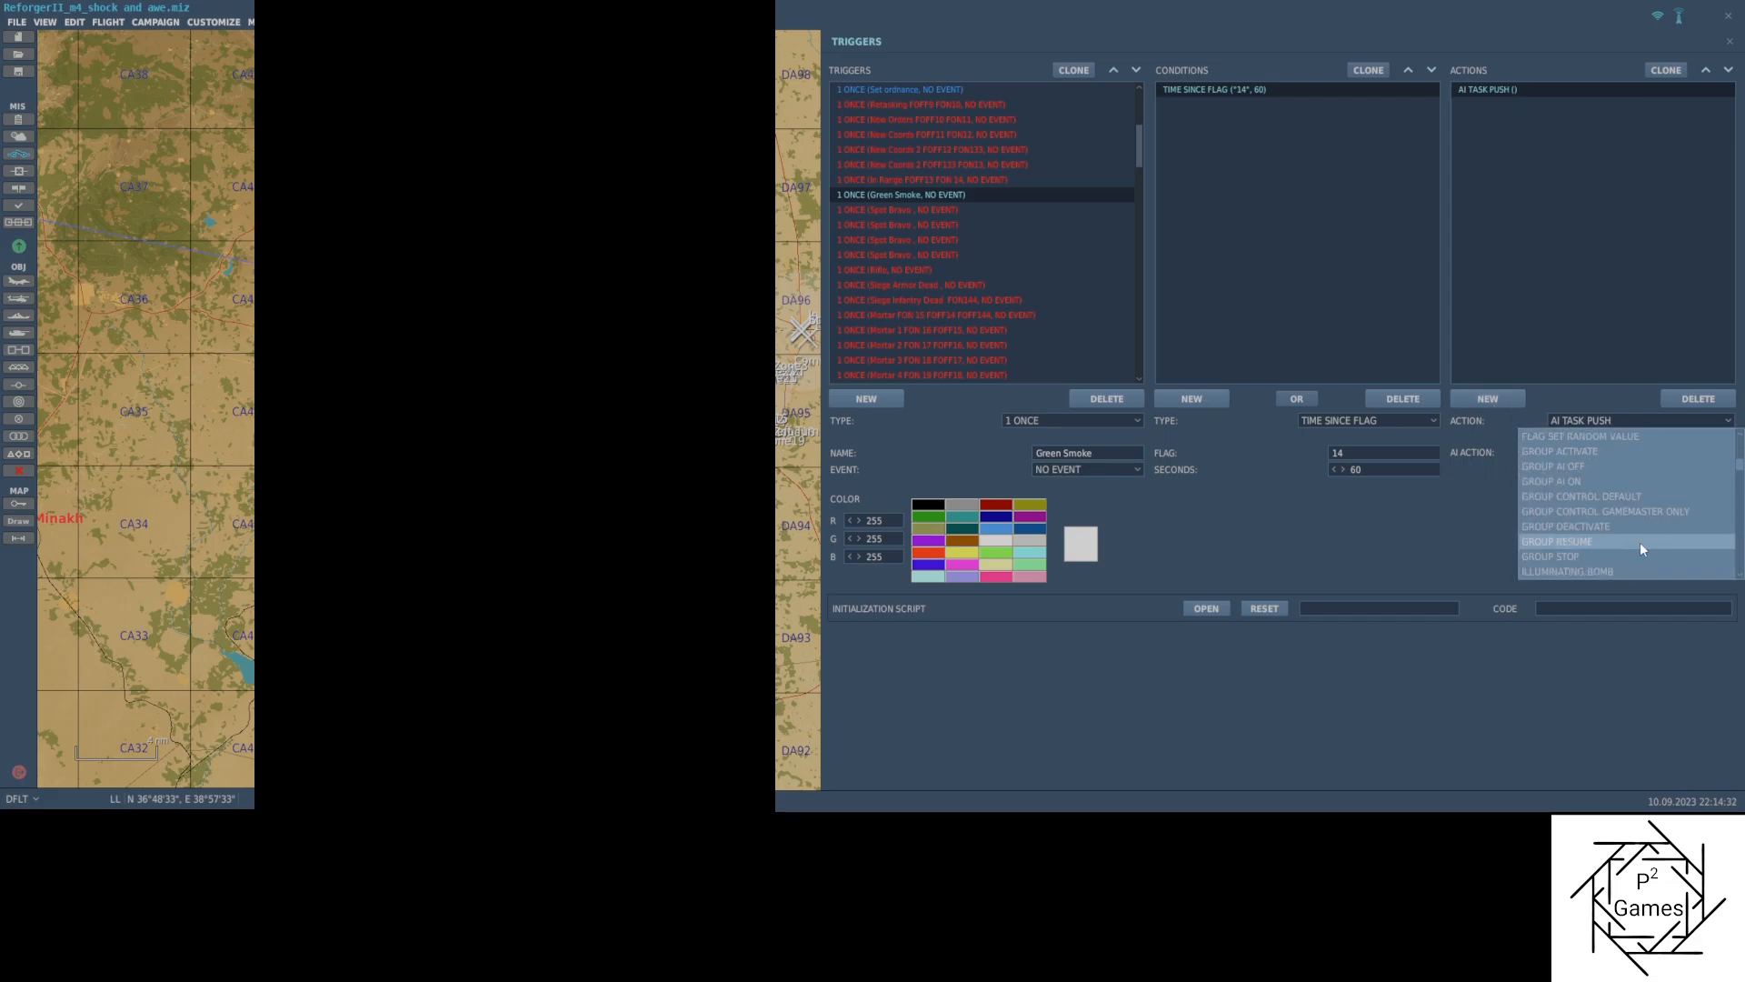
scroll(1640, 542, down, 6)
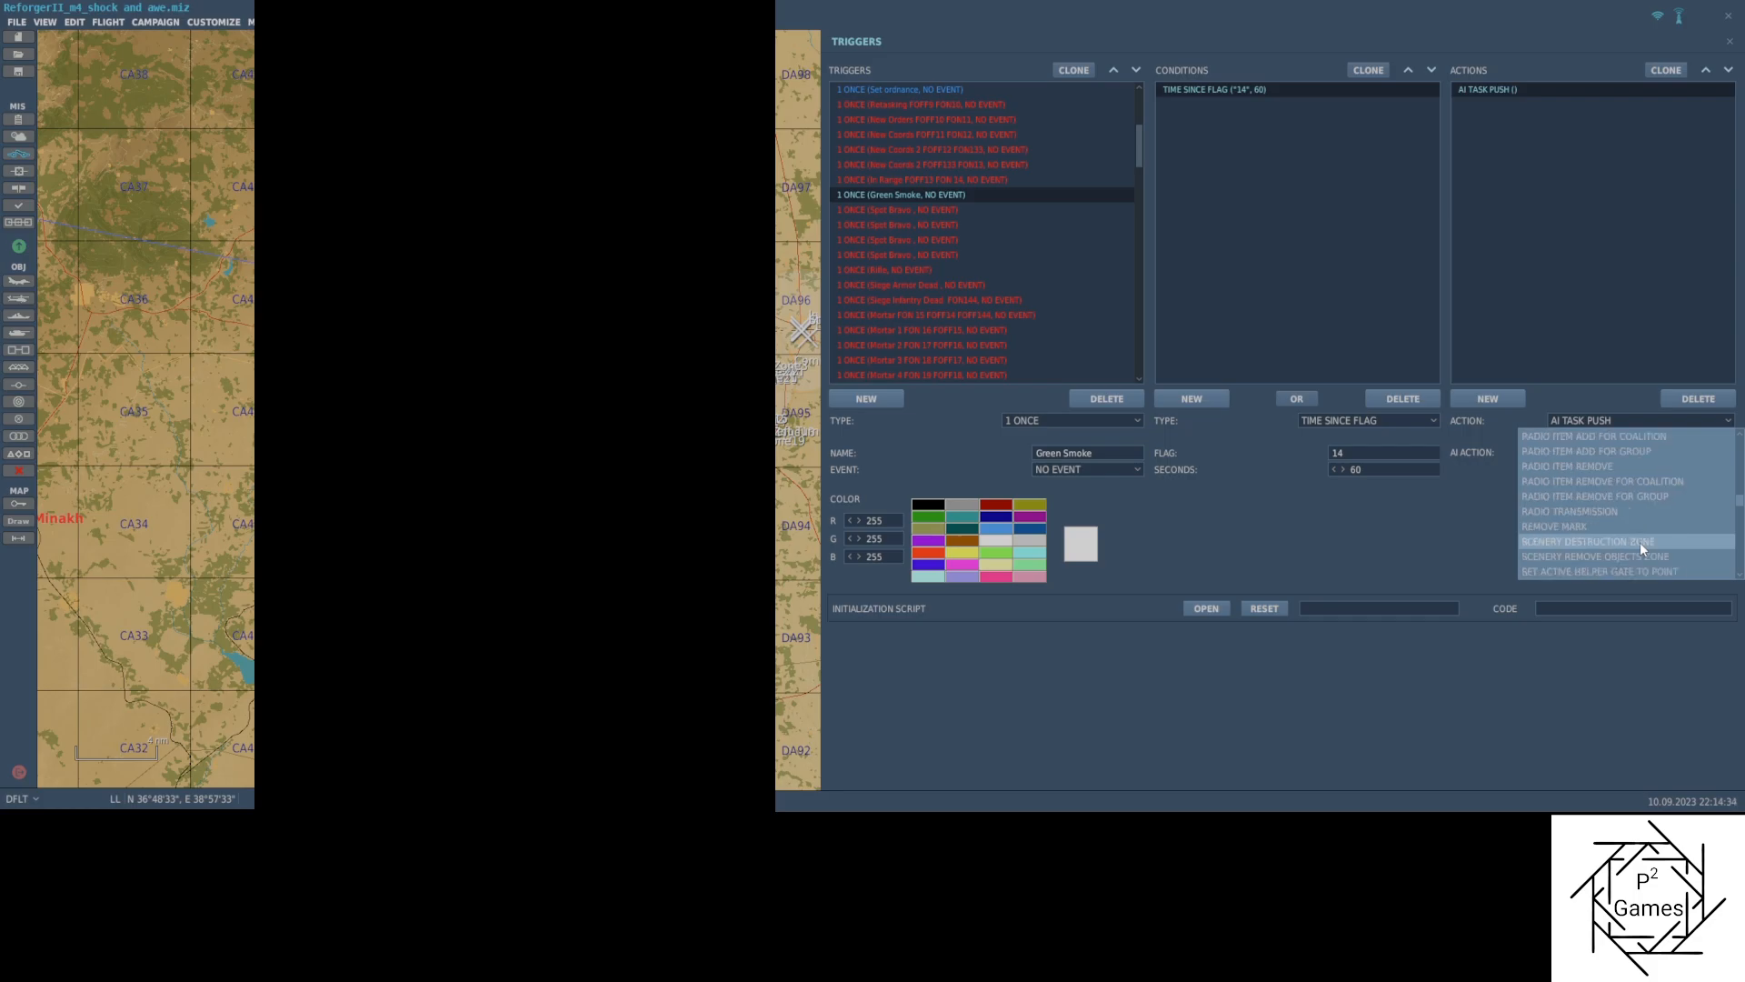
scroll(1640, 541, down, 5)
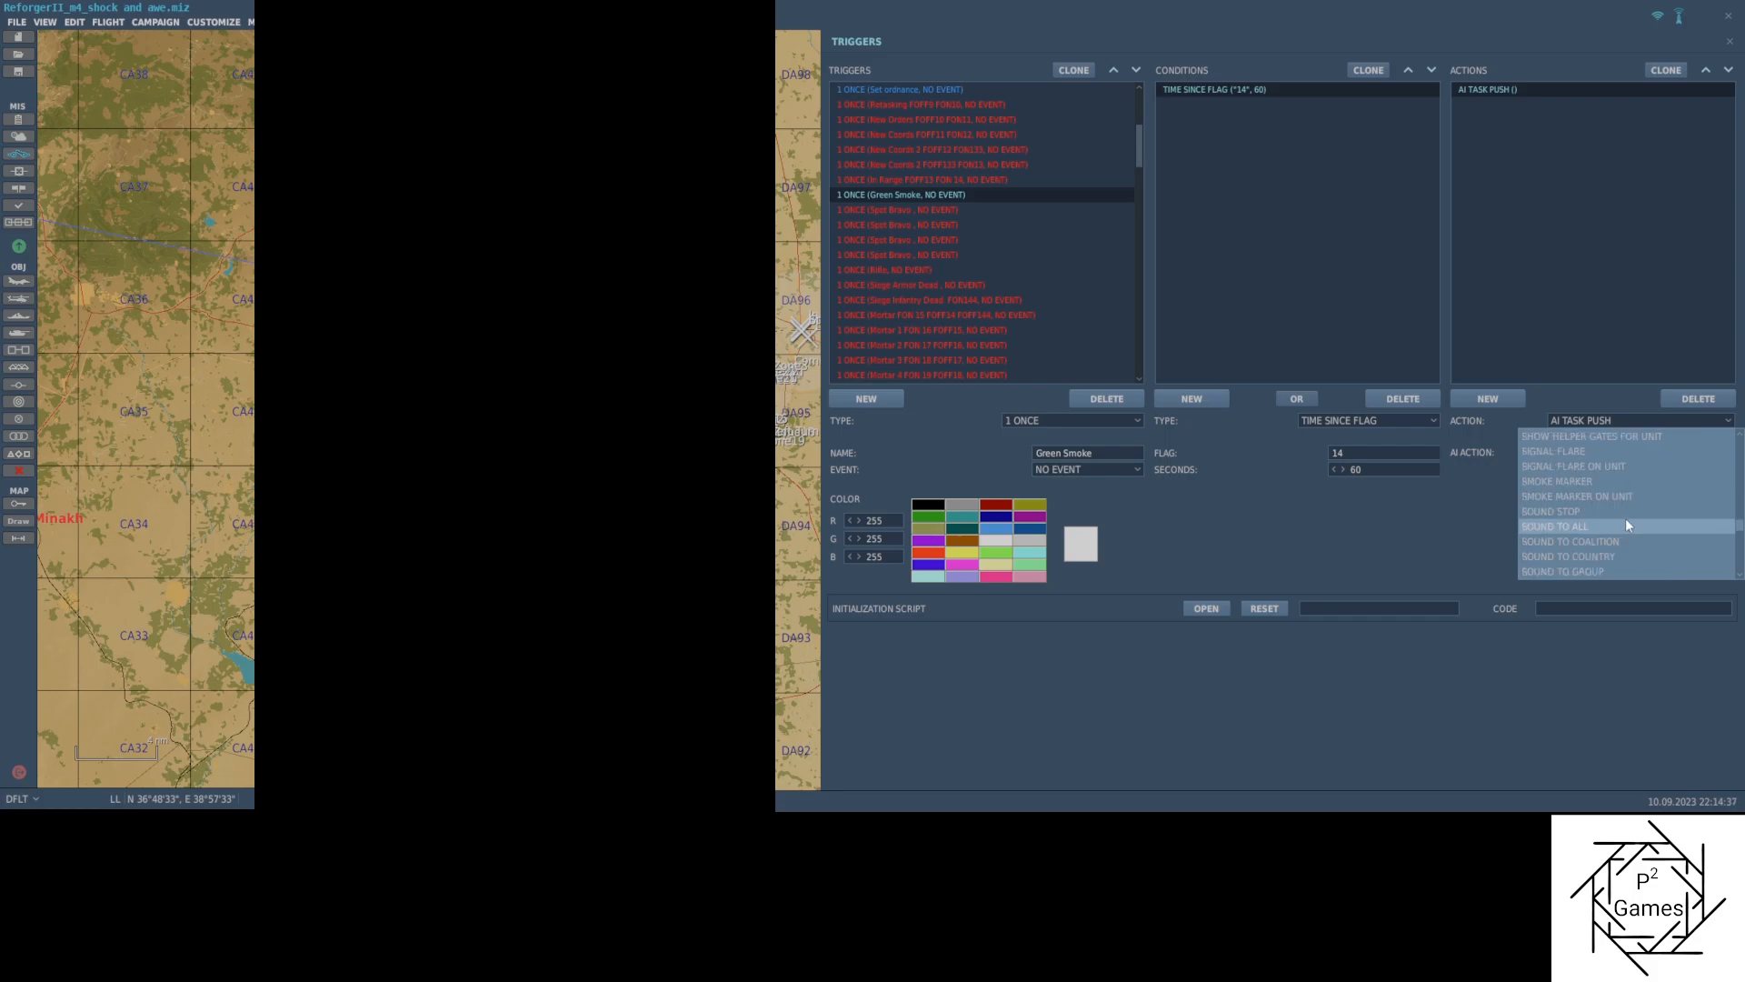
click(1640, 490)
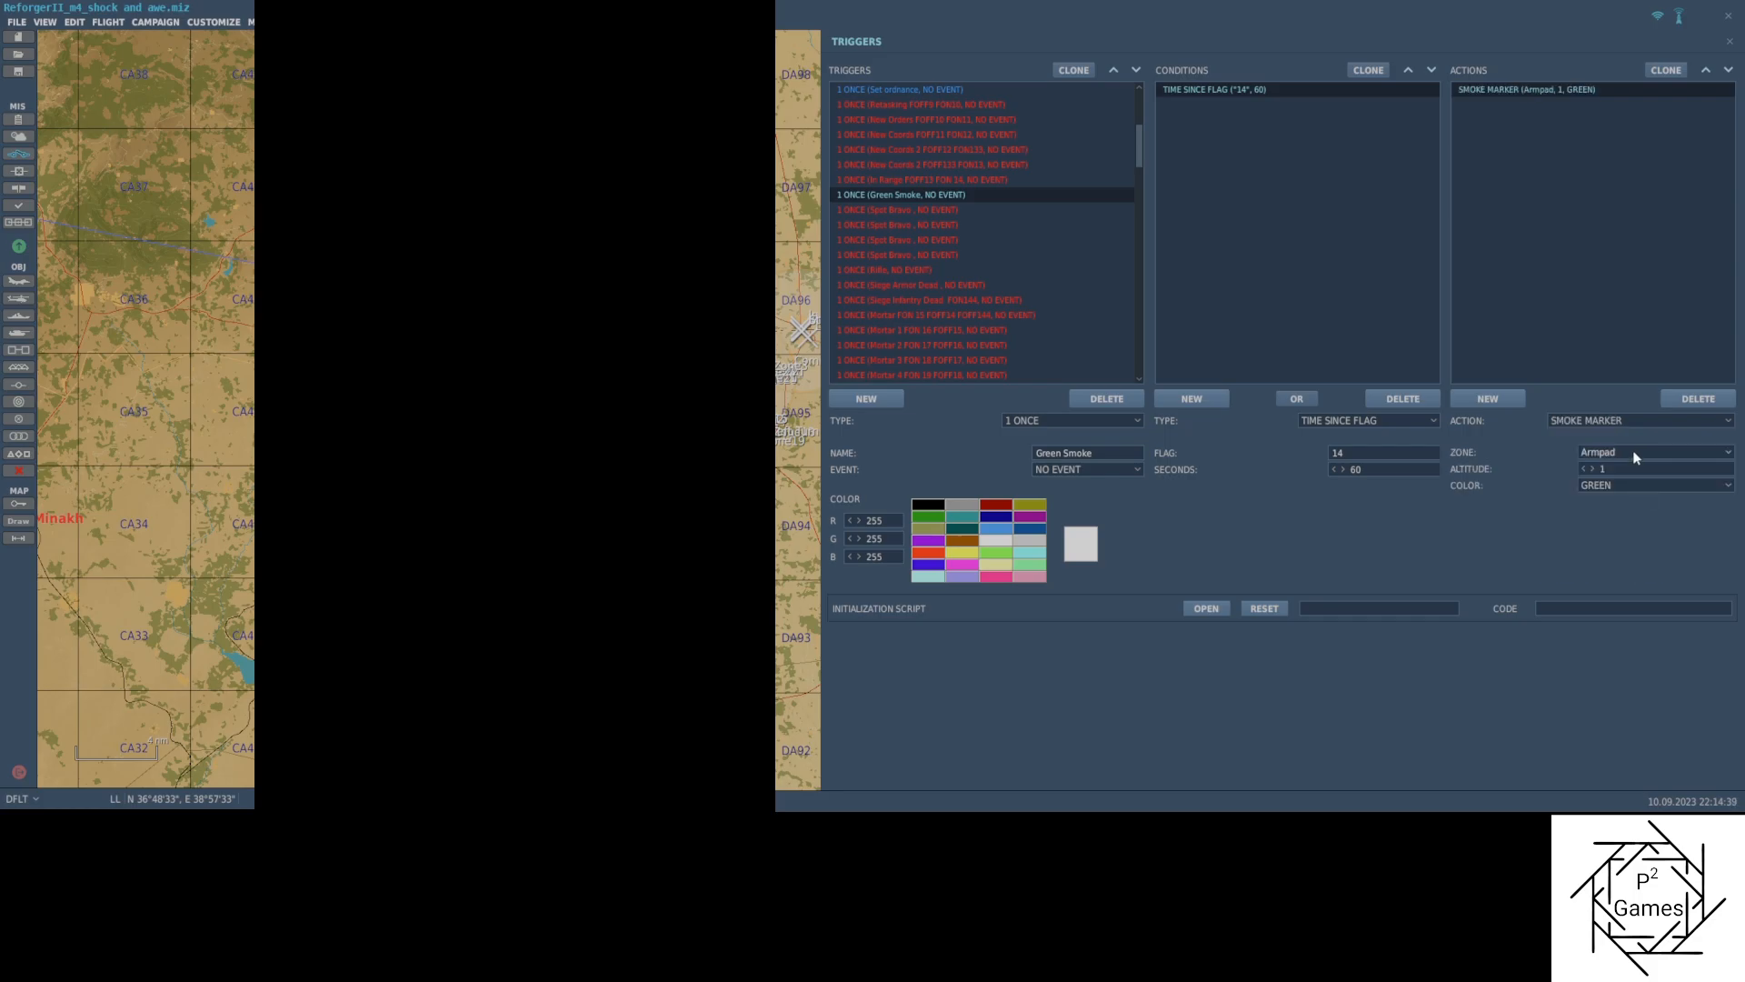
click(1633, 452)
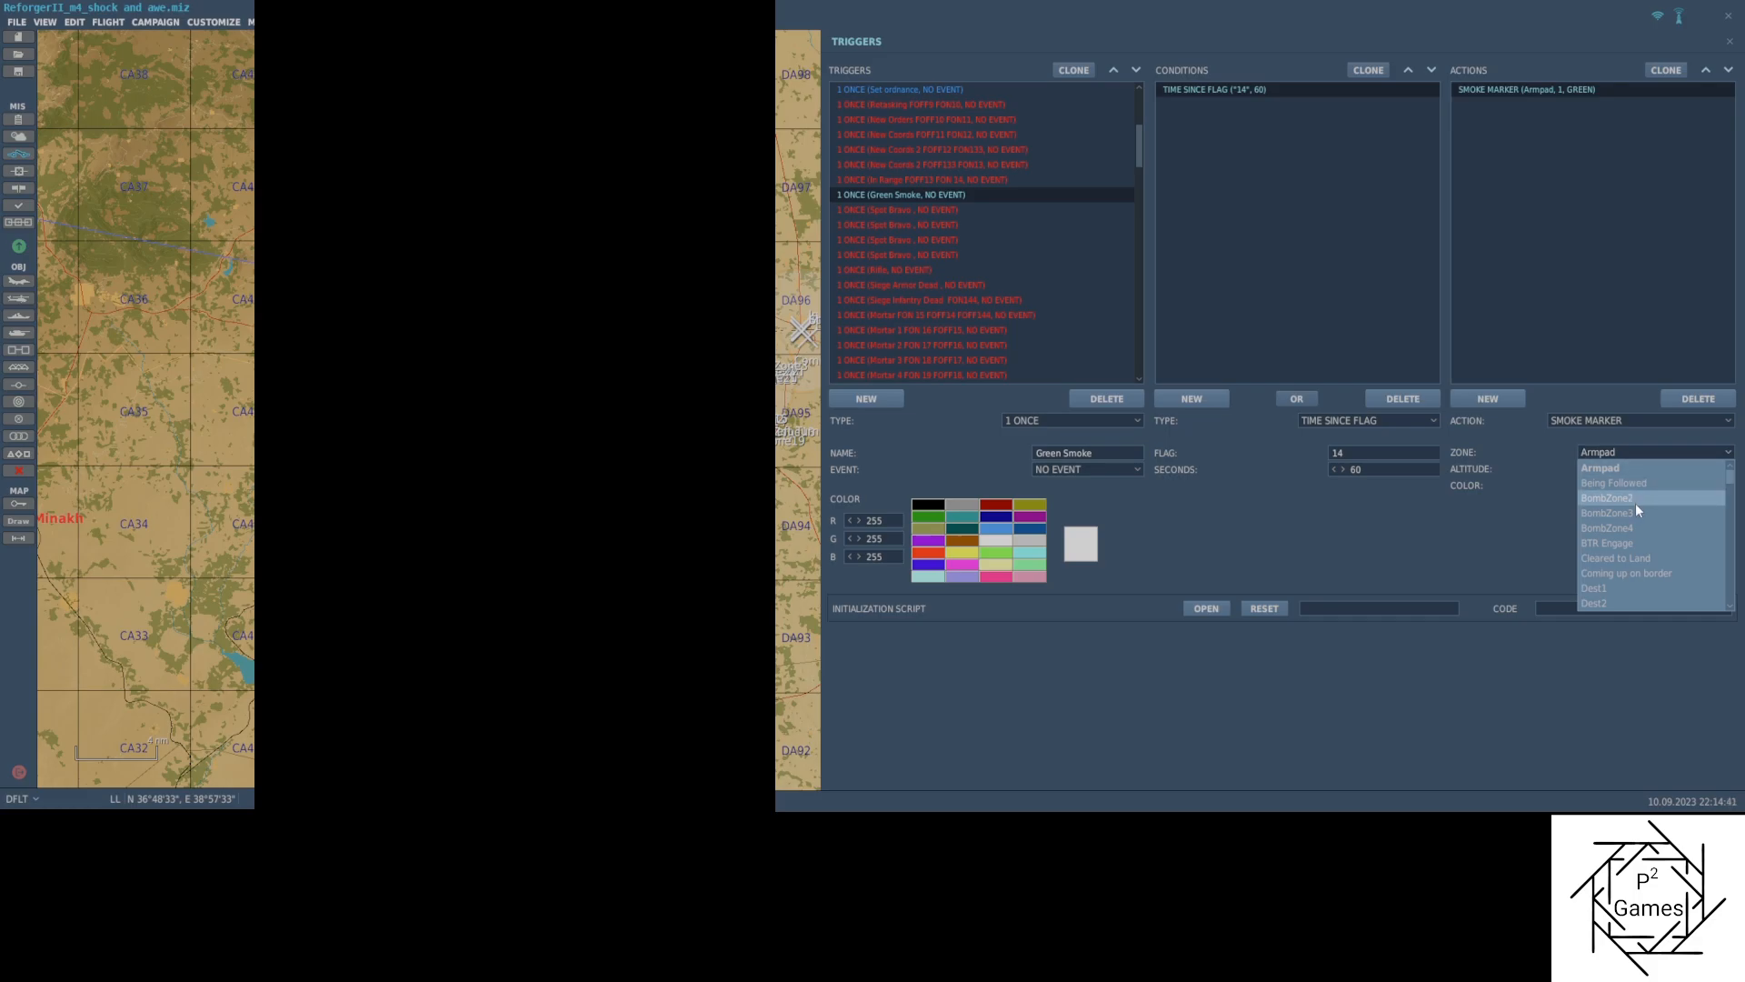
scroll(1634, 503, down, 6)
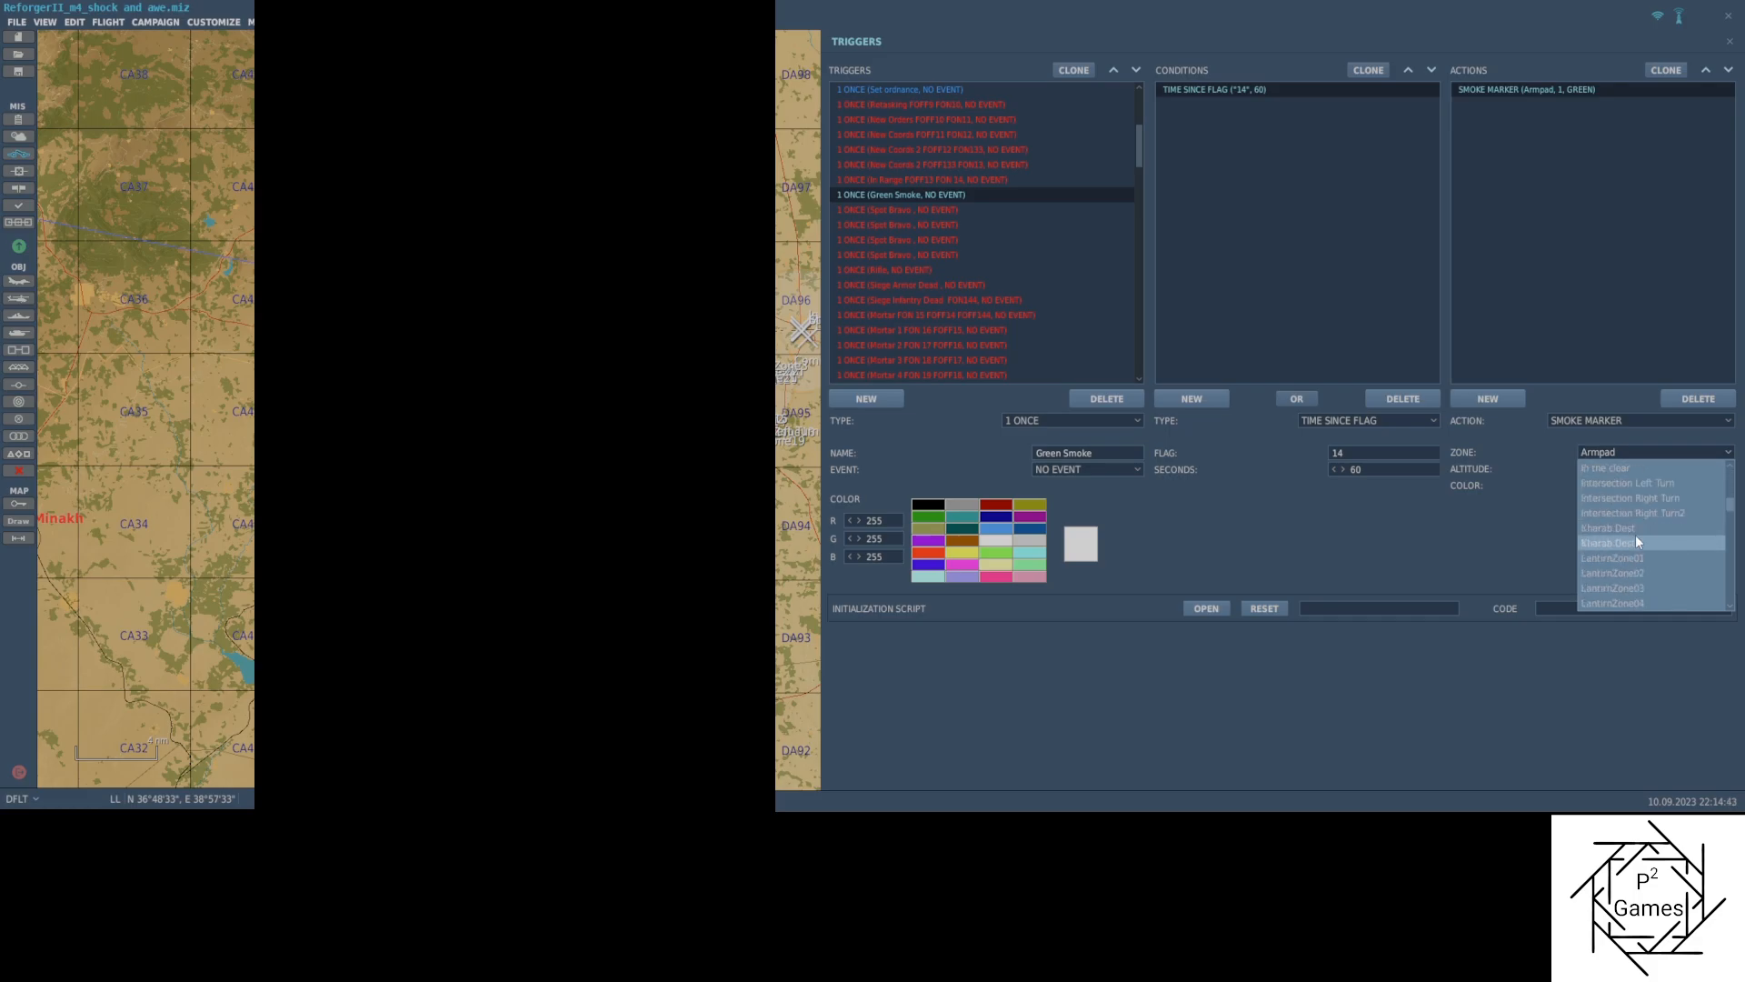
click(1641, 571)
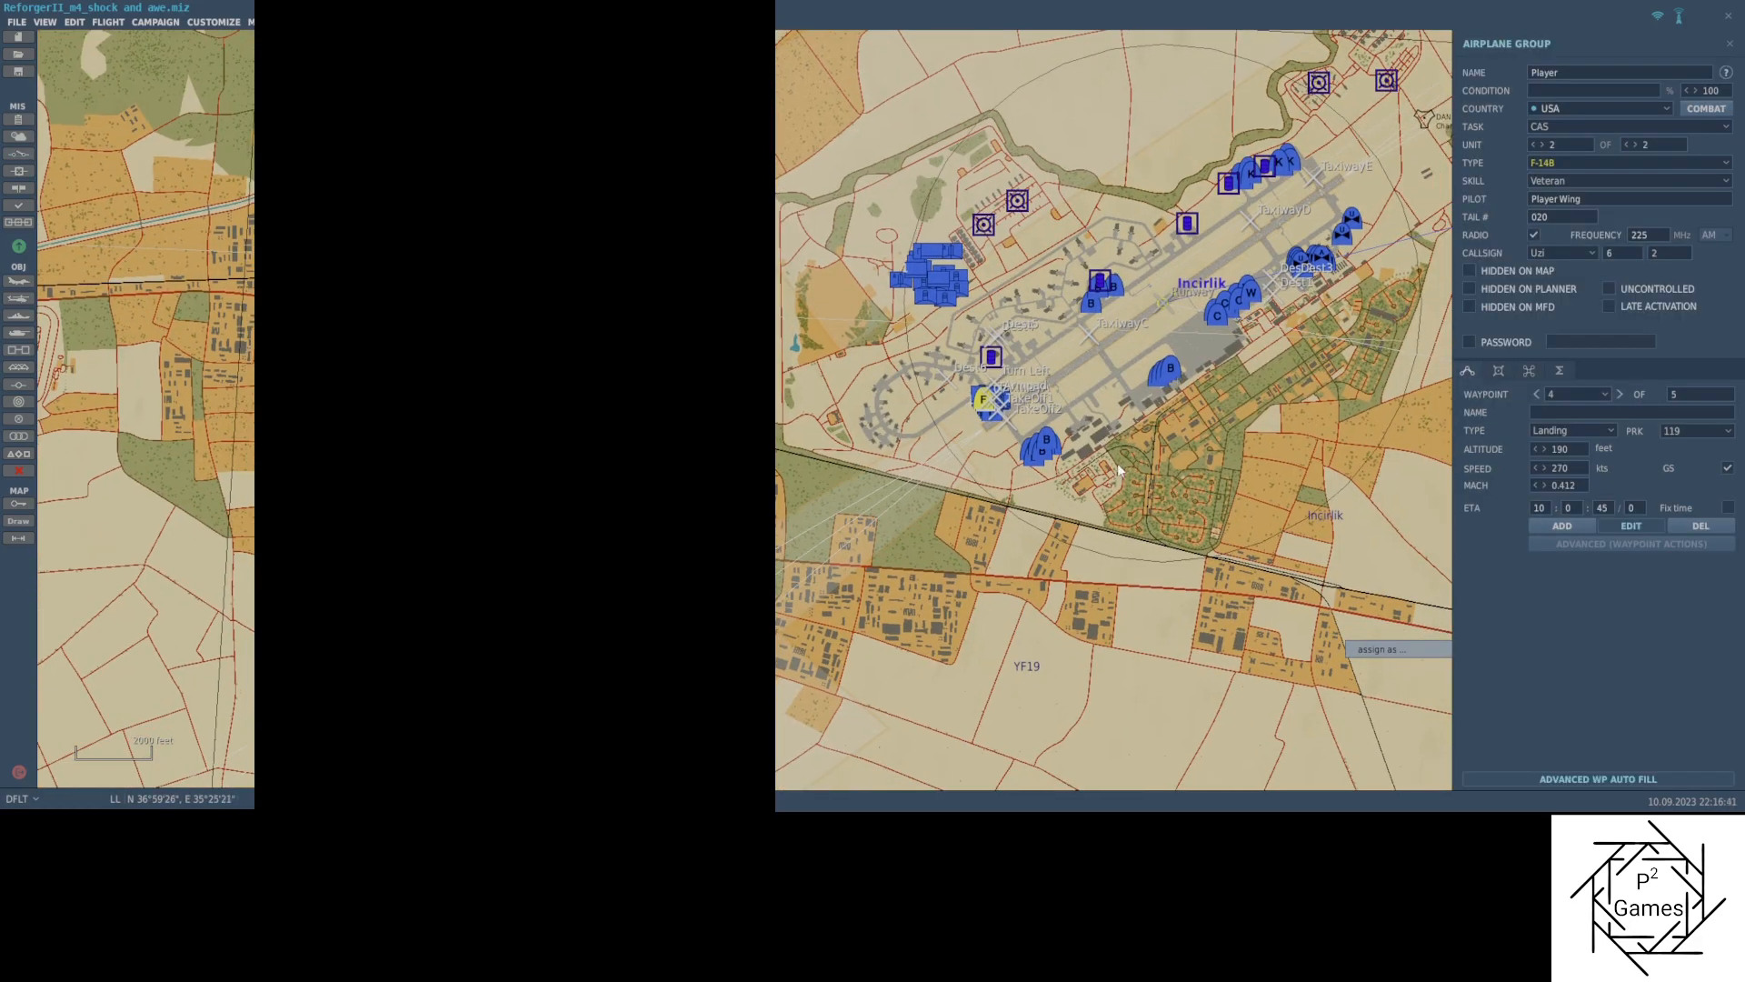
Inspect the Player F-14B group's landing waypoint at Incirlik for the lead aircraft, and bring up its second unit
click(985, 401)
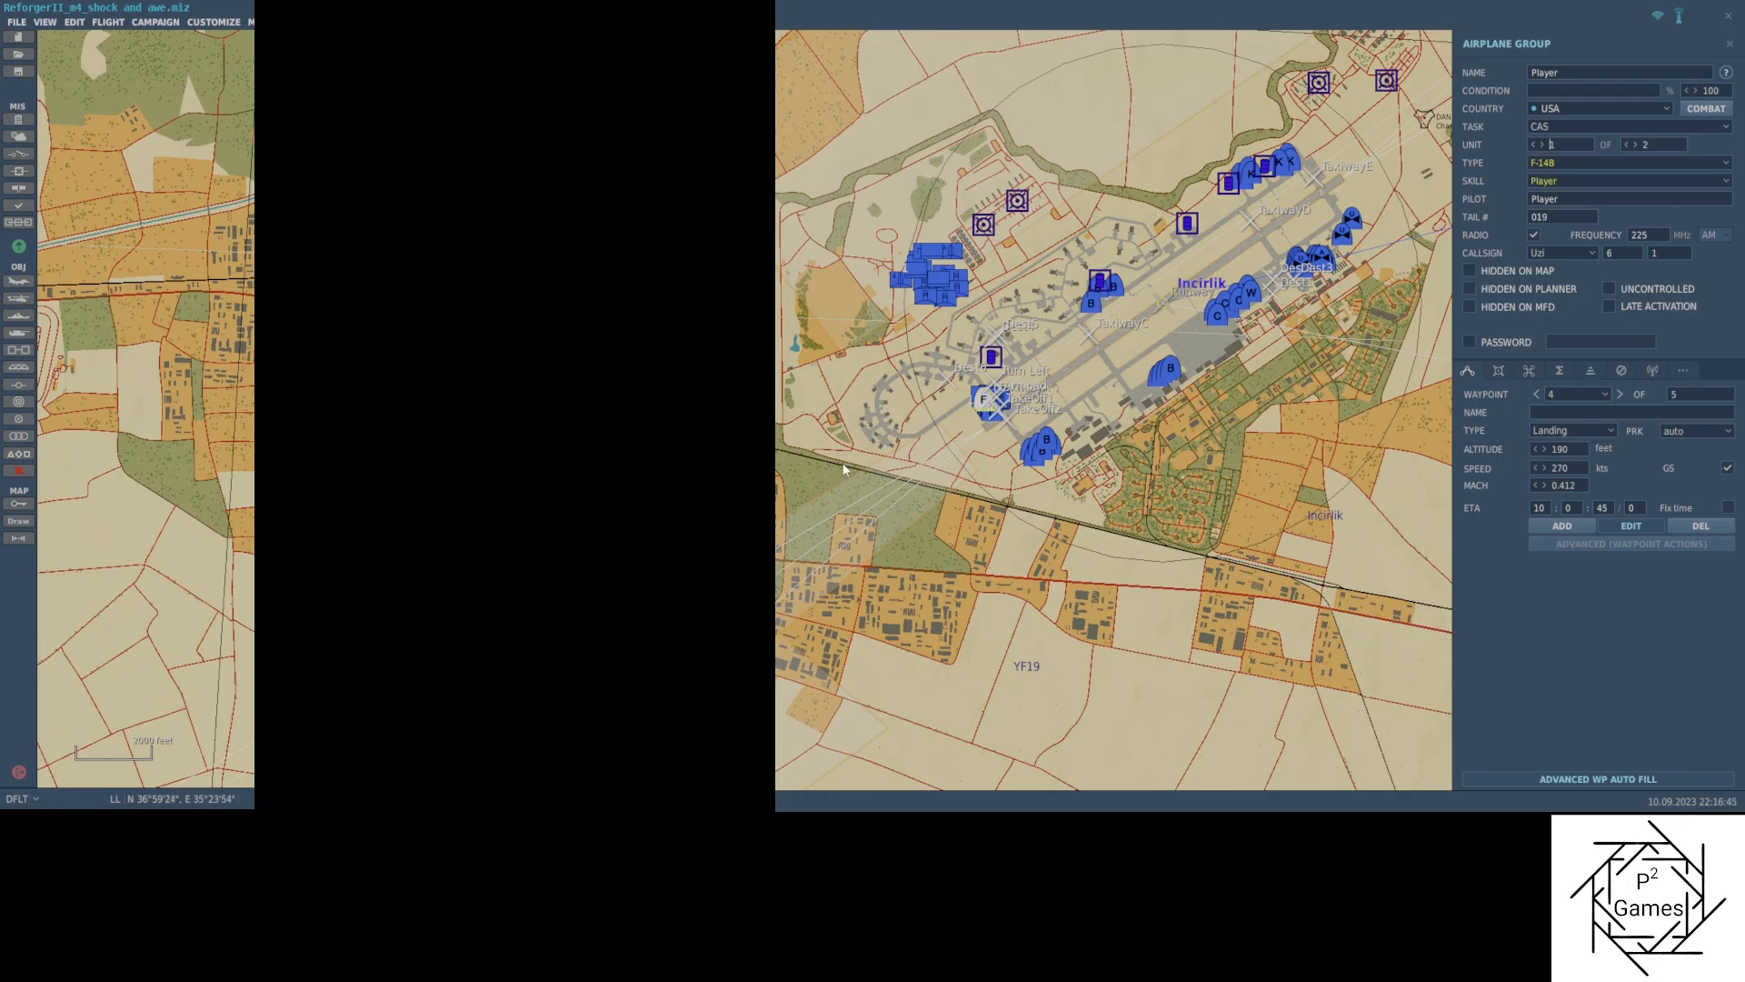
click(1544, 143)
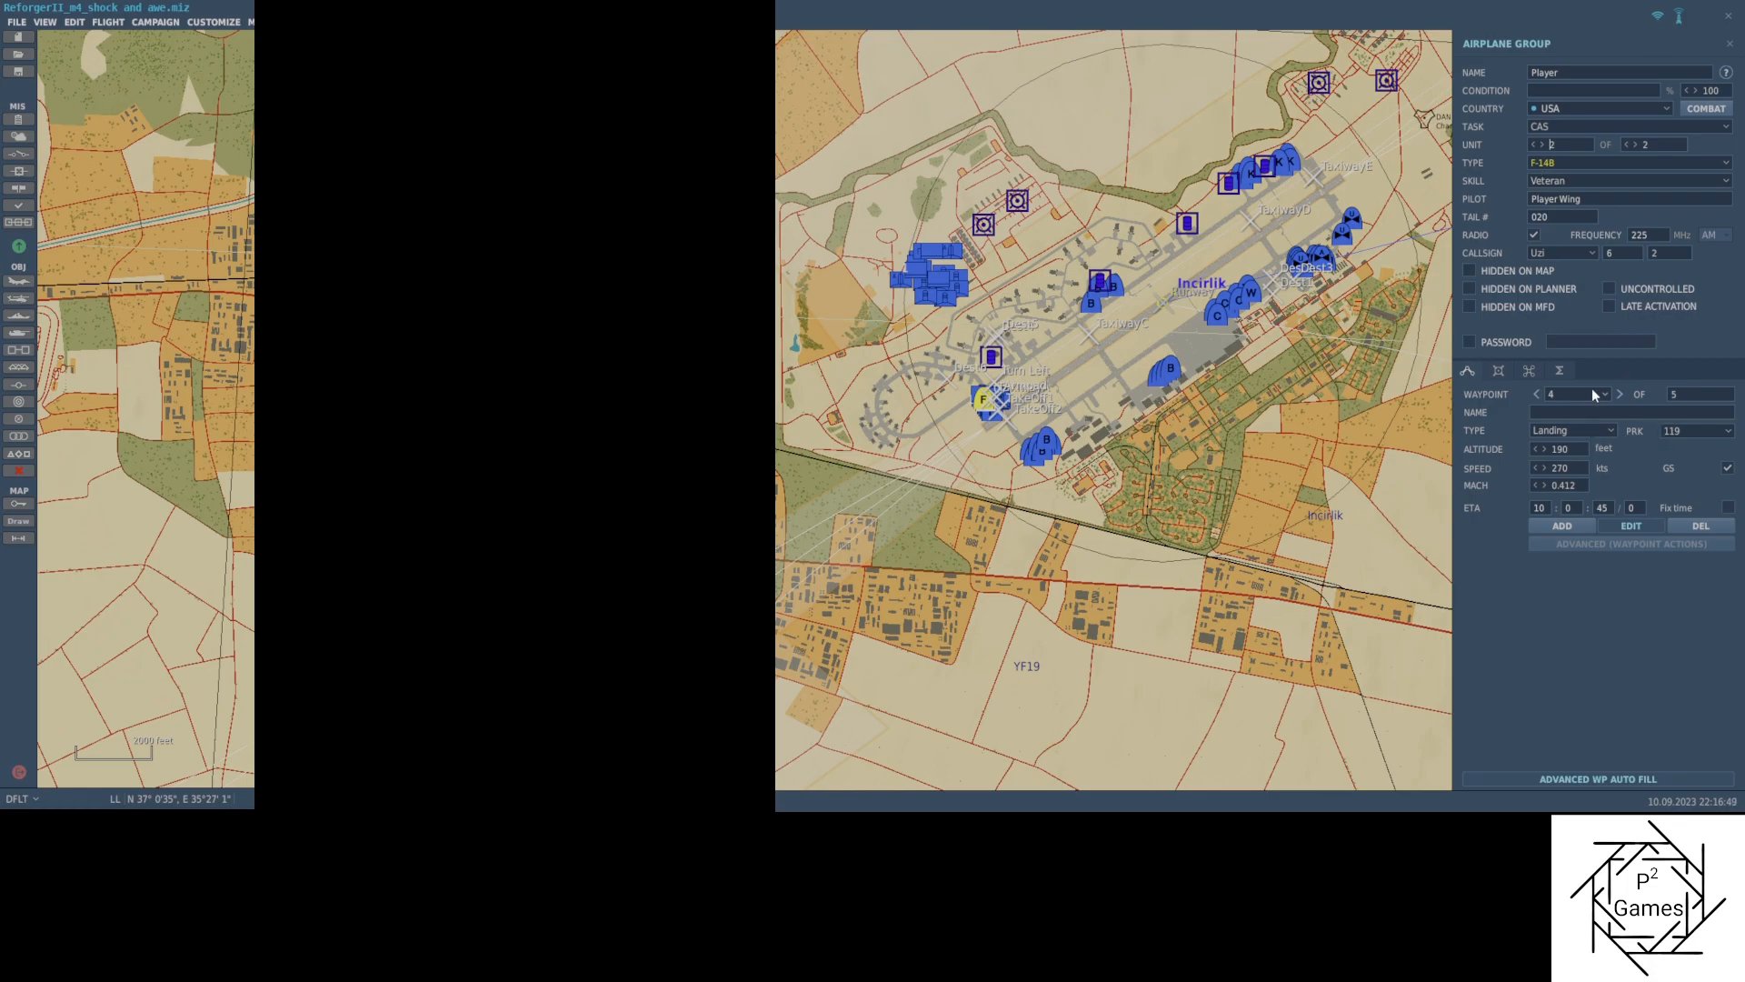